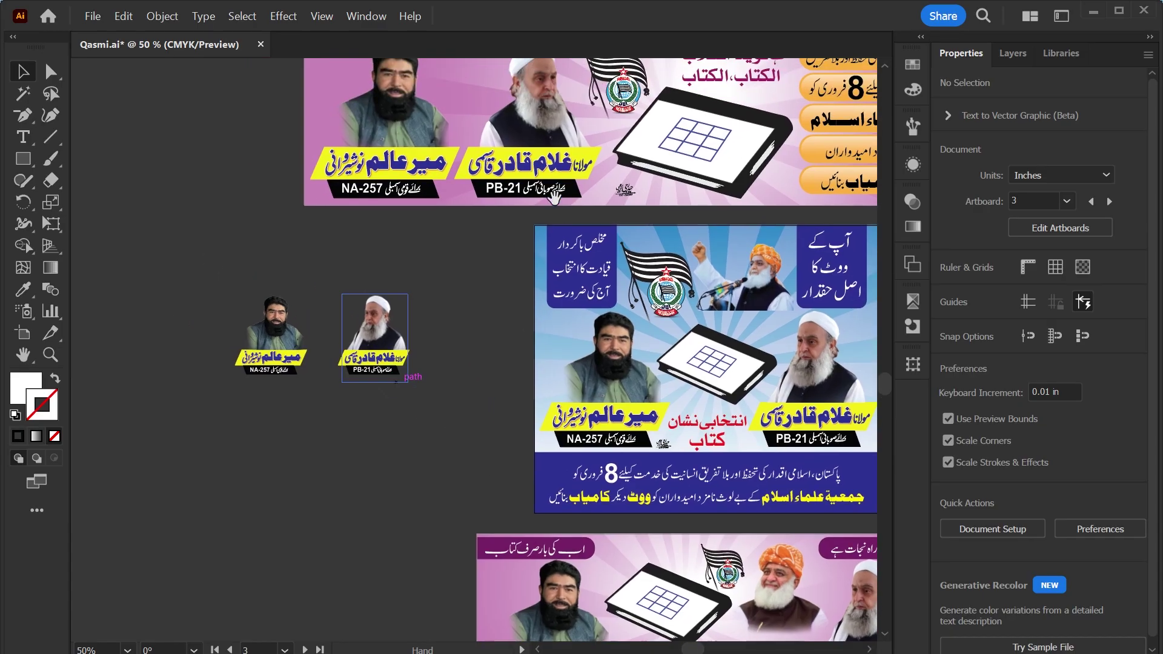
Zoom and pan across the blue banners to locate the candidate cut-outs.
{"action": "key", "text": "ctrl+minus"}
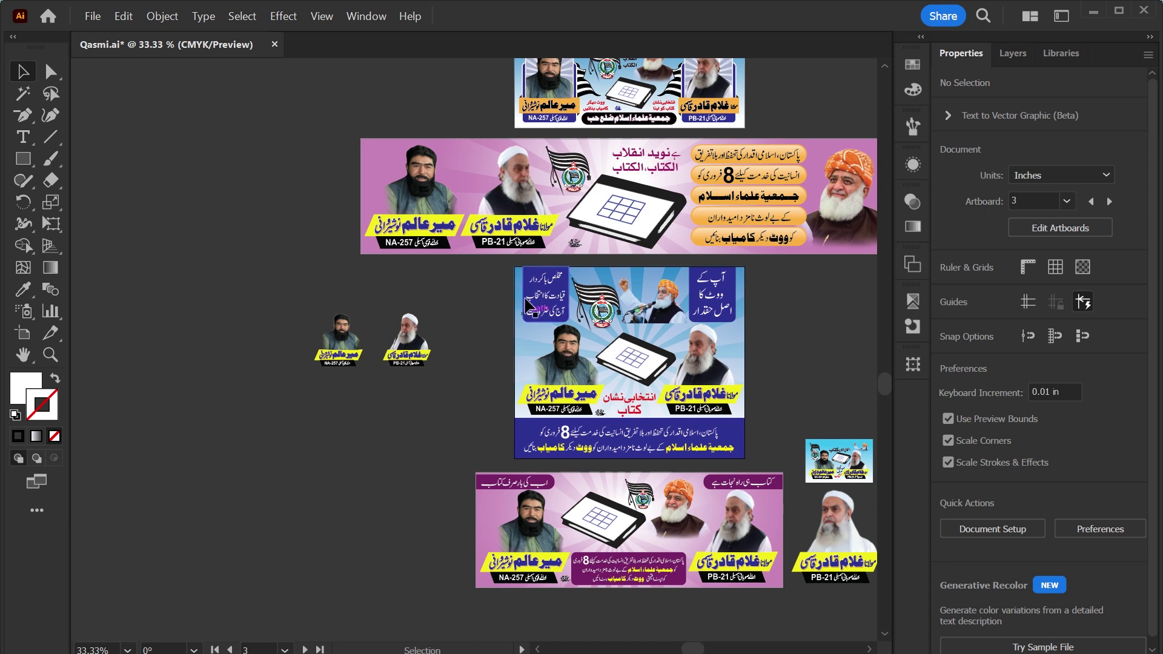
{"action": "key", "text": "z"}
{"action": "left_click_drag", "start_coordinate": [483, 361], "coordinate": [501, 392]}
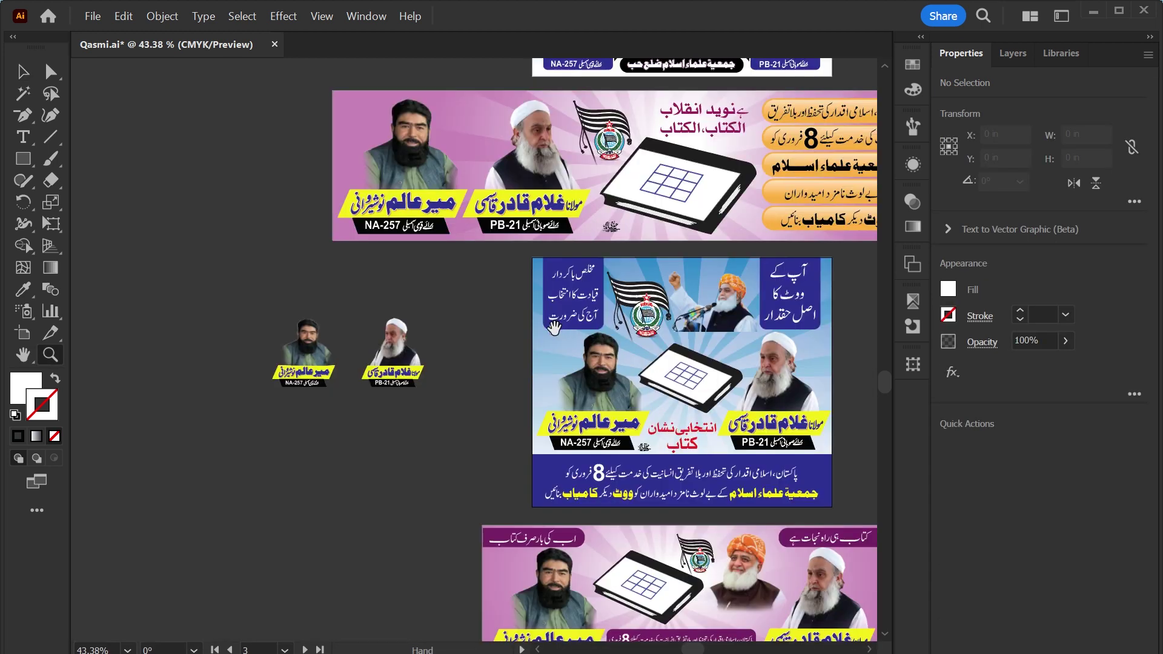
{"action": "left_click_drag", "start_coordinate": [557, 329], "coordinate": [483, 385]}
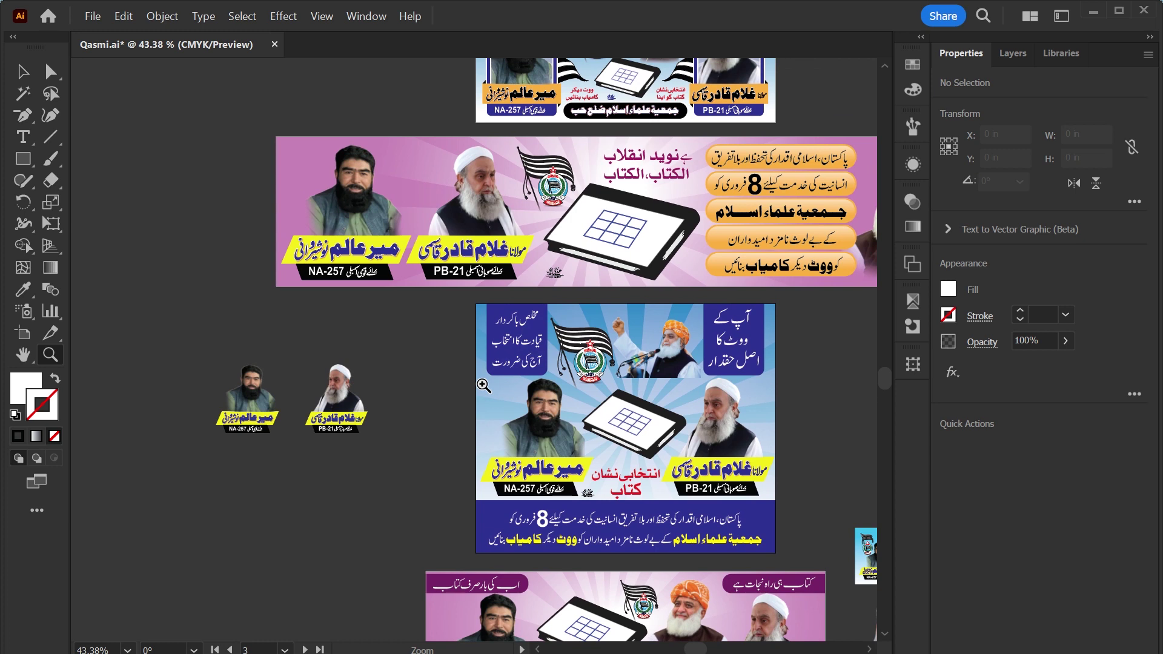
{"action": "left_click_drag", "start_coordinate": [288, 452], "coordinate": [315, 394]}
{"action": "key", "text": "v"}
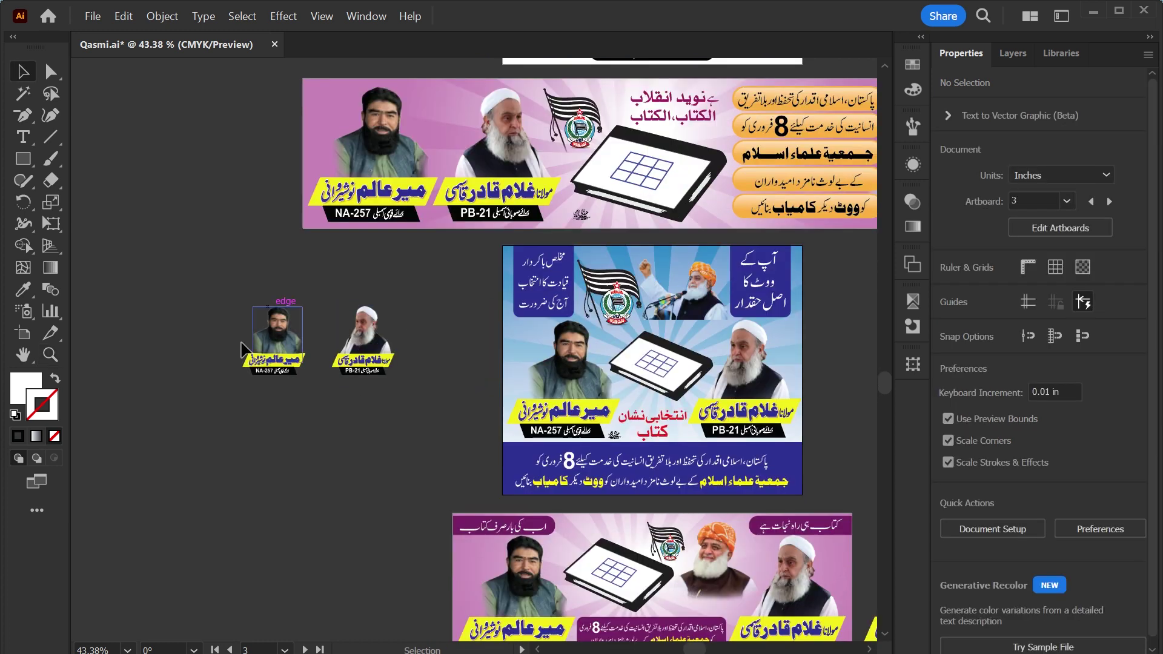
{"action": "key", "text": "z"}
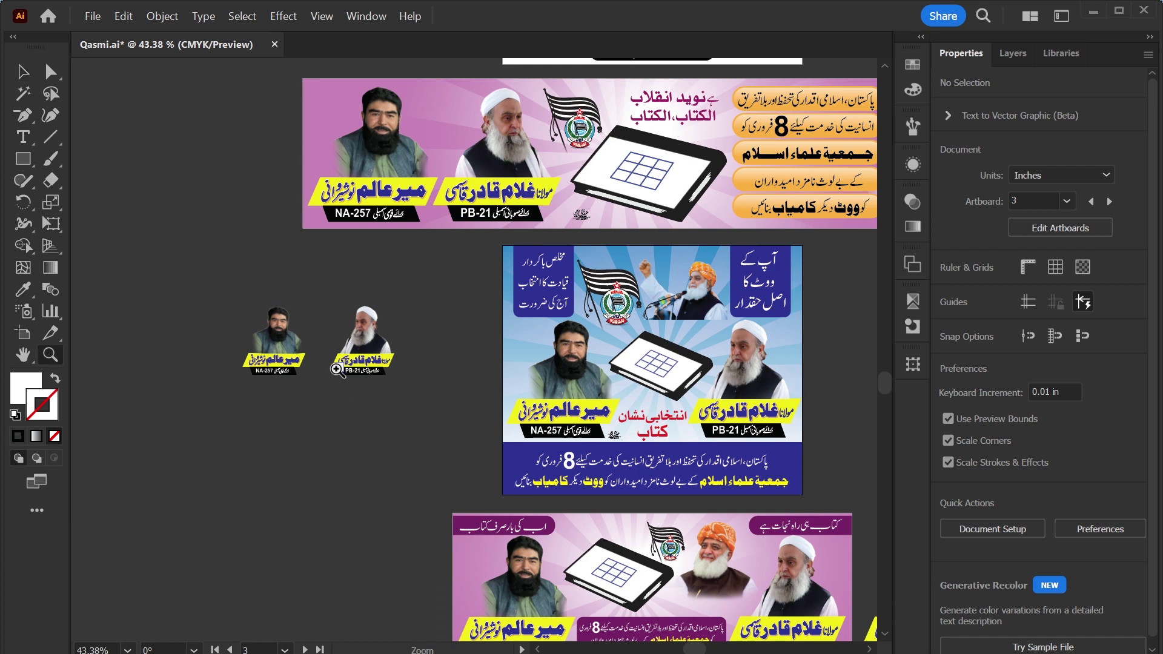
{"action": "left_click_drag", "start_coordinate": [336, 393], "coordinate": [402, 428]}
{"action": "key", "text": "ctrl+minus"}
{"action": "key", "text": "v"}
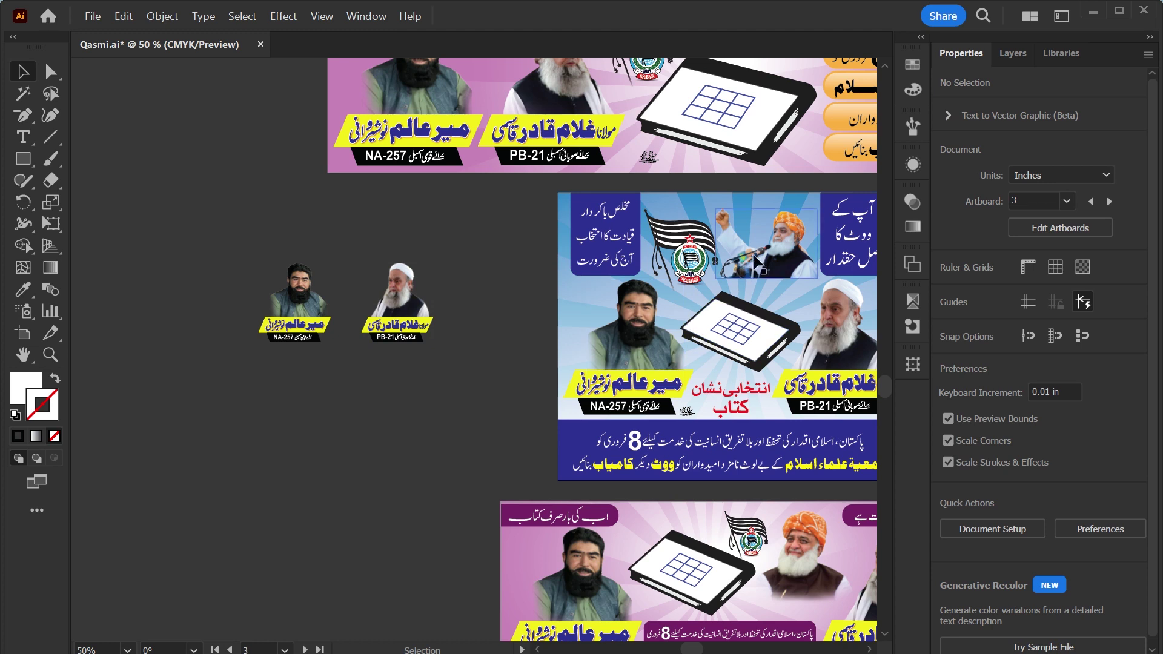
Alt-drag copies of the speaker photo, book symbol, Urdu slogan and red ballot caption onto the pasteboard.
{"action": "left_click_drag", "start_coordinate": [806, 209], "coordinate": [374, 341]}
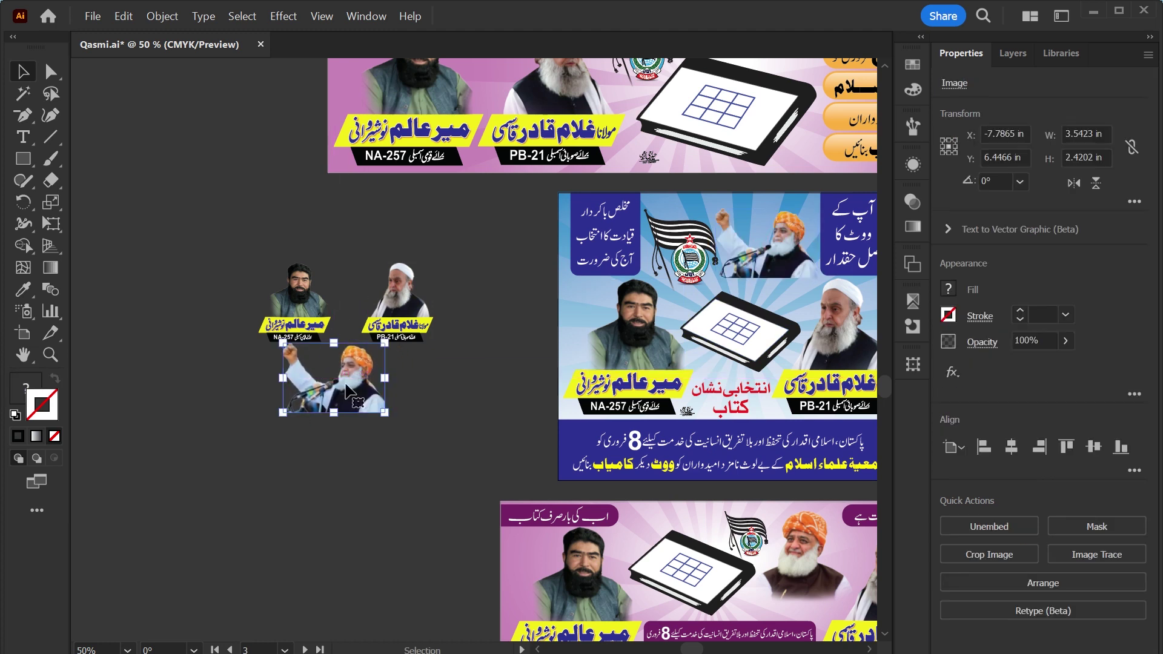
{"action": "mouse_move", "coordinate": [491, 474]}
{"action": "left_mouse_down"}
{"action": "mouse_move", "coordinate": [729, 350]}
{"action": "mouse_move", "coordinate": [439, 453]}
{"action": "mouse_move", "coordinate": [214, 414]}
{"action": "left_mouse_up"}
{"action": "mouse_move", "coordinate": [772, 446]}
{"action": "left_mouse_down"}
{"action": "mouse_move", "coordinate": [258, 471]}
{"action": "mouse_move", "coordinate": [348, 462]}
{"action": "left_mouse_up"}
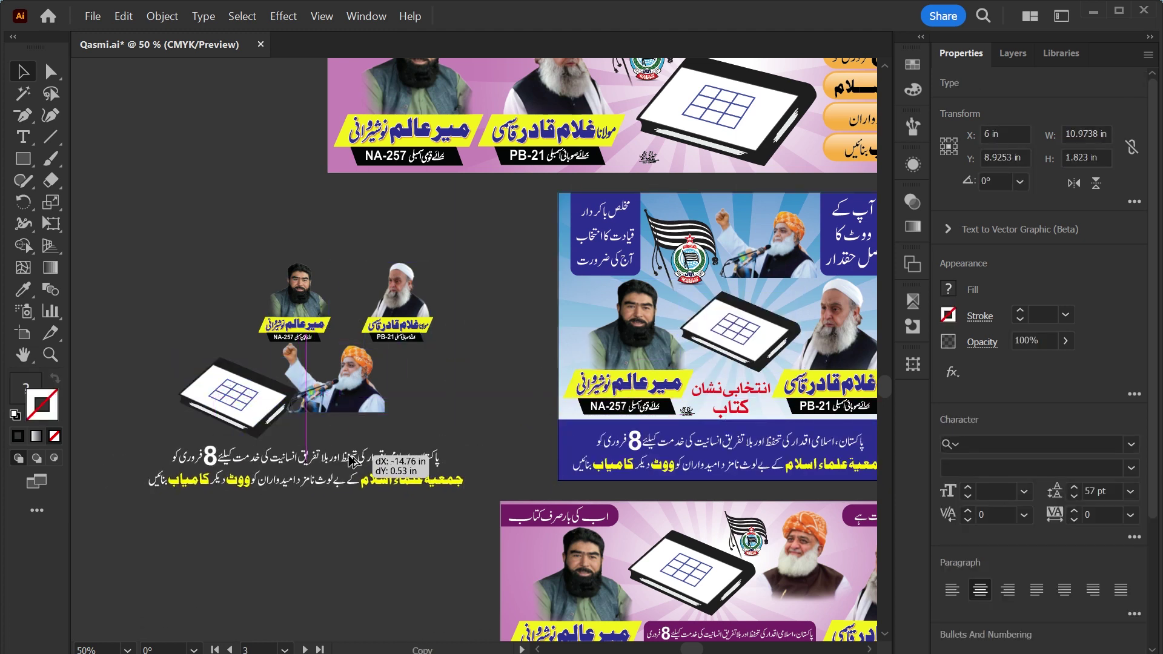
{"action": "mouse_move", "coordinate": [645, 427]}
{"action": "left_mouse_down"}
{"action": "mouse_move", "coordinate": [600, 451]}
{"action": "mouse_move", "coordinate": [270, 537]}
{"action": "left_mouse_up"}
Marquee-select all the collected pieces on the pasteboard and cut them to the clipboard.
{"action": "left_click_drag", "start_coordinate": [466, 266], "coordinate": [463, 259]}
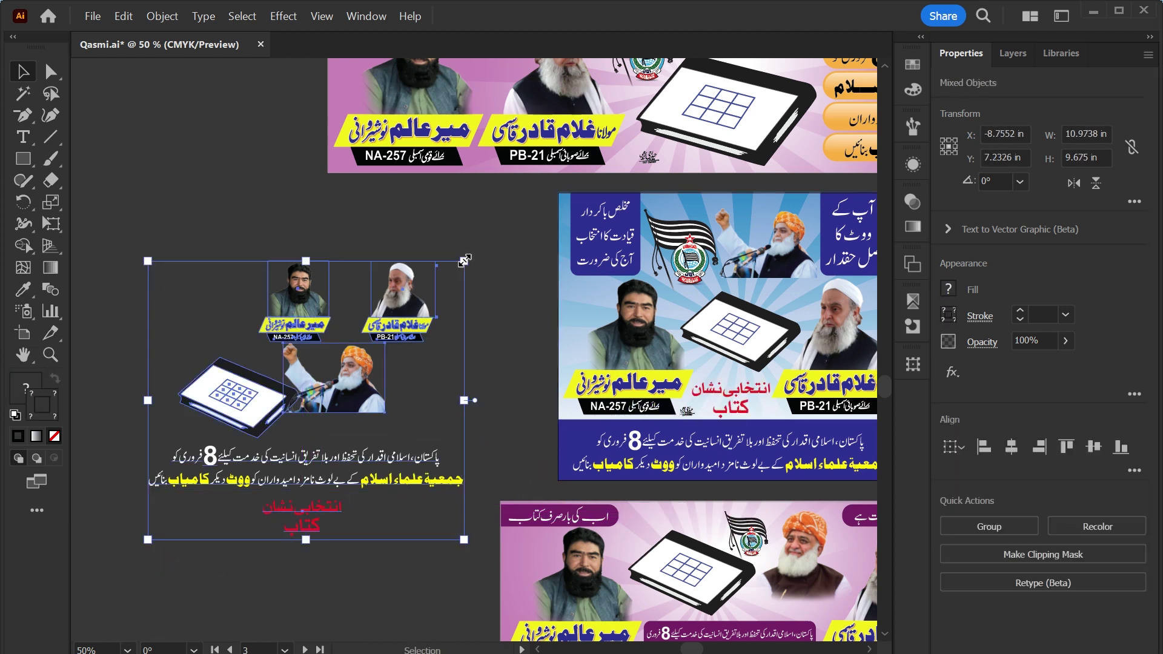
{"action": "key", "text": "Delete"}
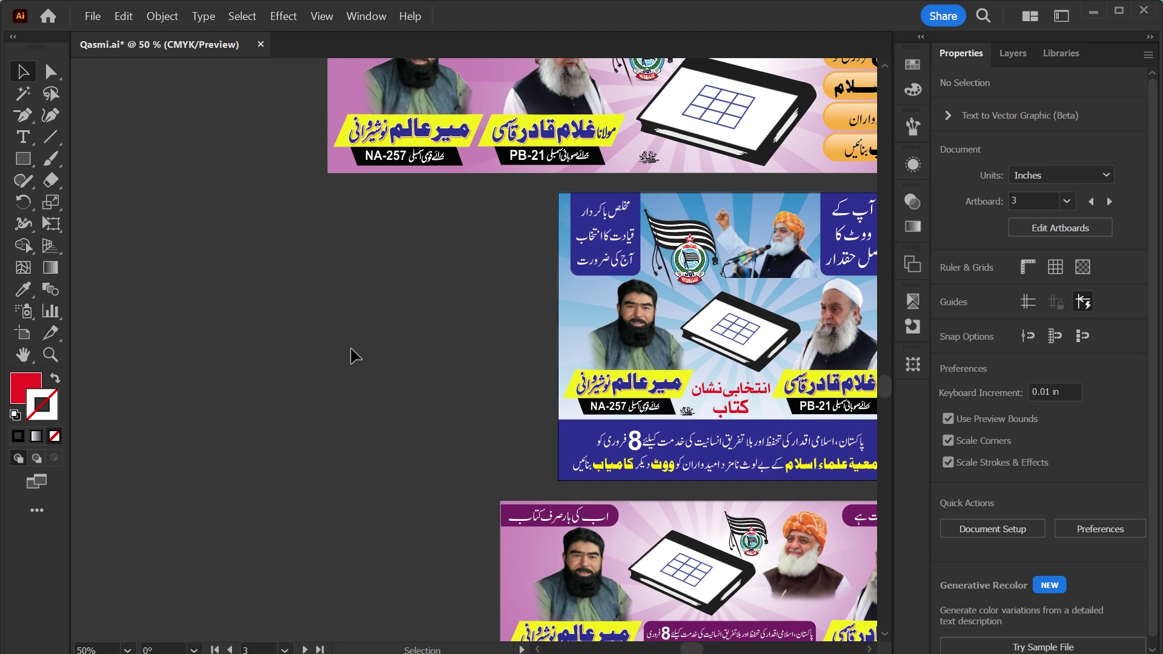
{"action": "key", "text": "ctrl+n"}
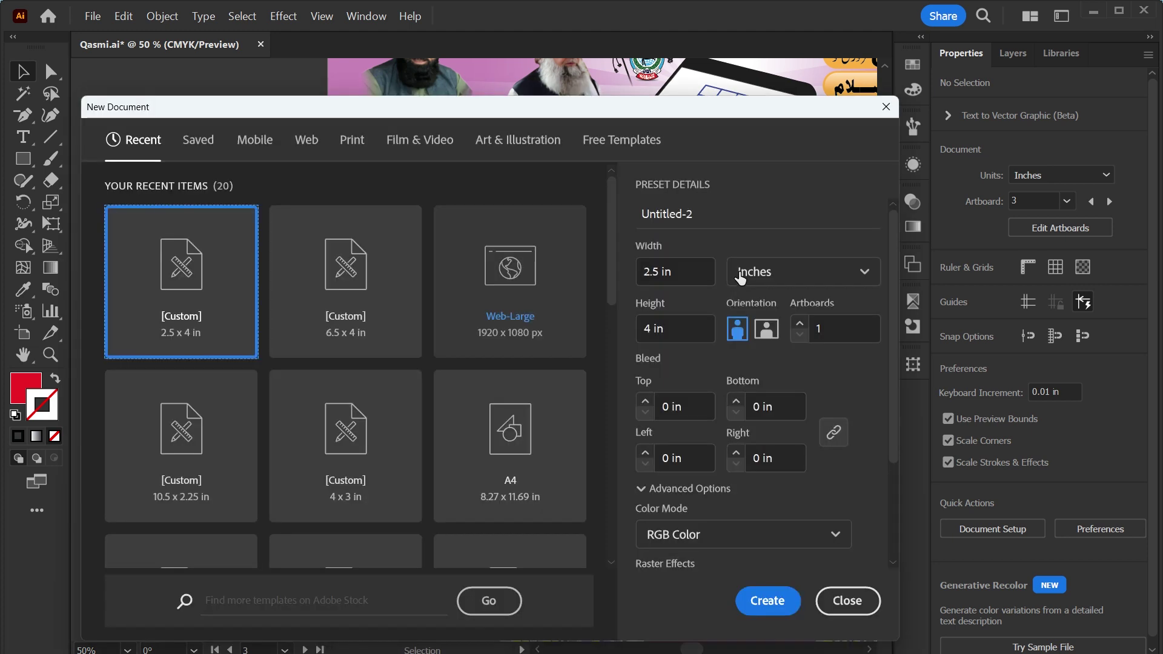
Create a new 2.5 × 4 in document.
{"action": "left_click", "coordinate": [673, 271]}
{"action": "type", "text": "2.5"}
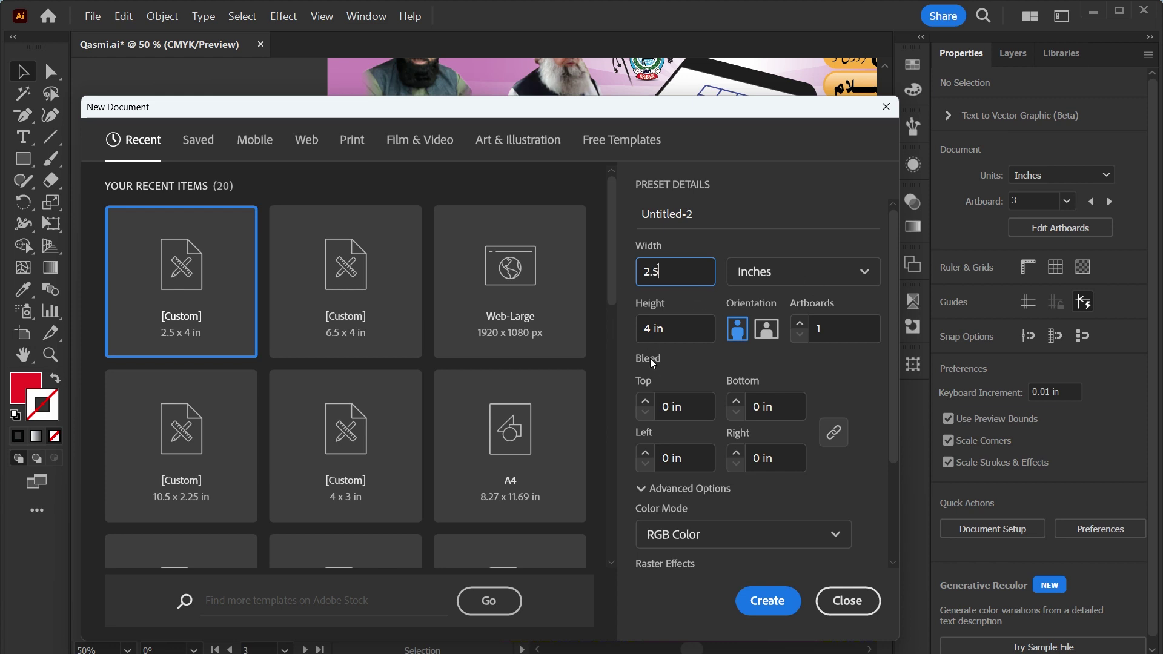
{"action": "left_click", "coordinate": [758, 606]}
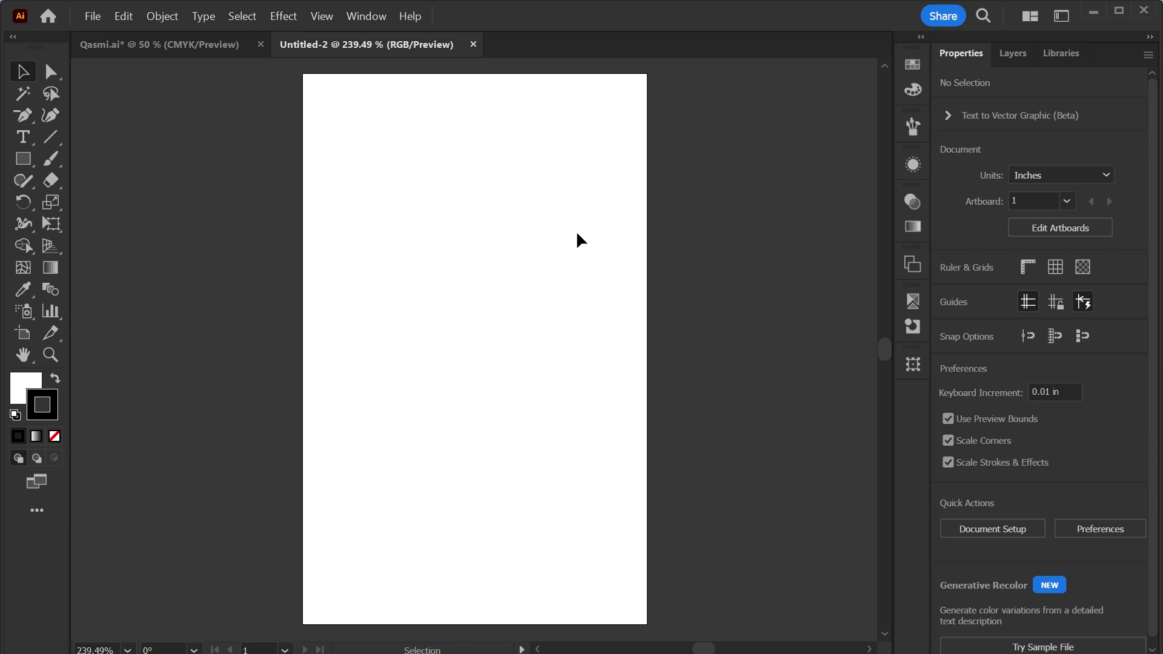
Draw a 2.3 × 3.7 in rectangle and convert it into margin guides.
{"action": "left_click", "coordinate": [27, 159]}
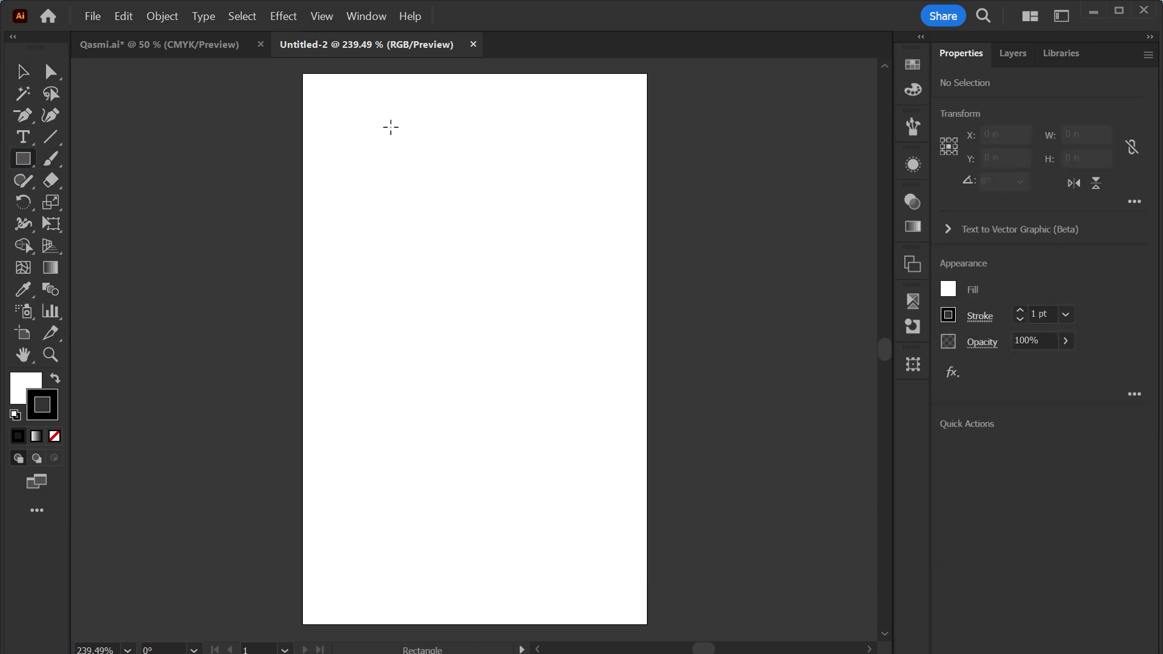
{"action": "left_click", "coordinate": [363, 163]}
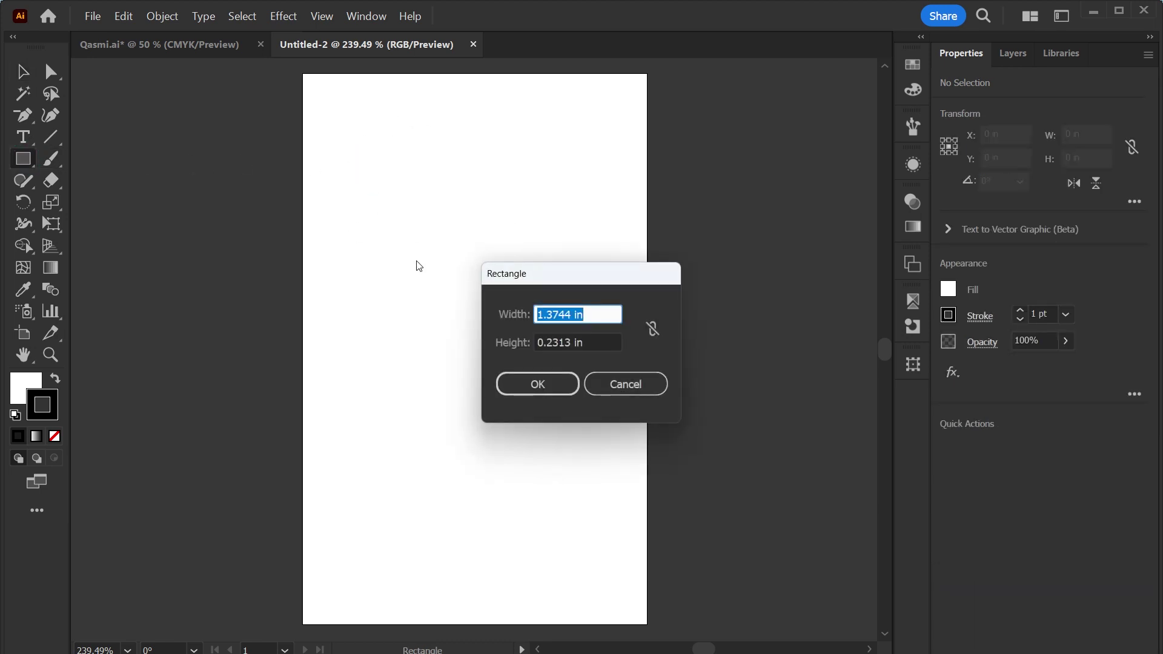
{"action": "type", "text": "2."}
{"action": "type", "text": "3"}
{"action": "key", "text": "Tab"}
{"action": "type", "text": "3."}
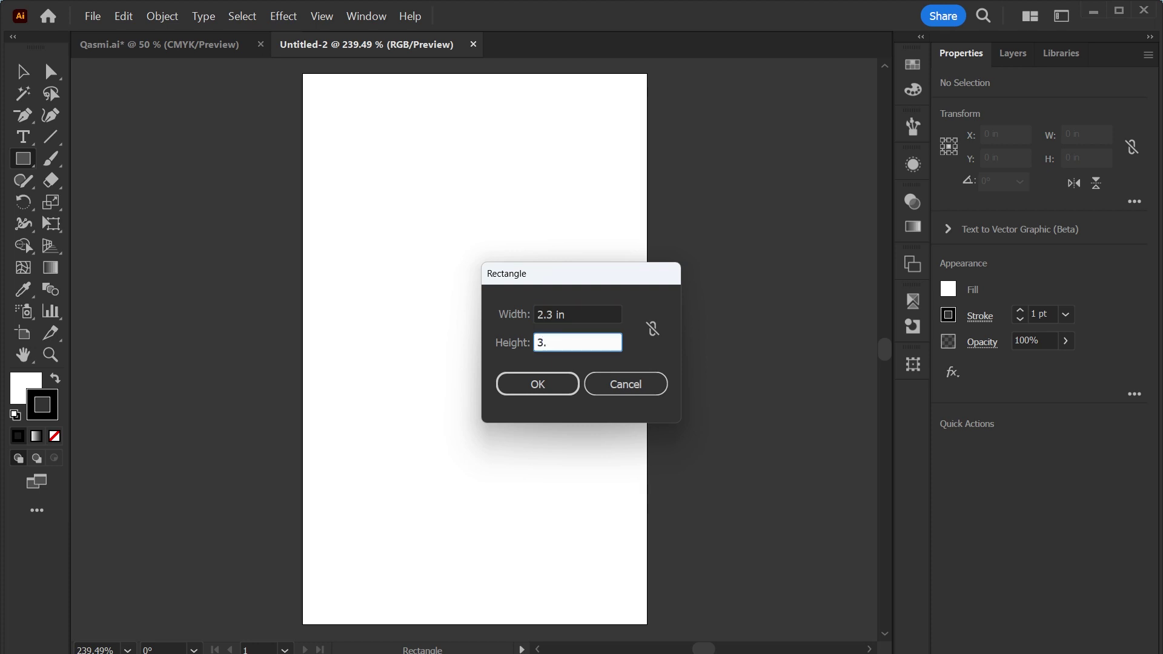
{"action": "key", "text": "Return"}
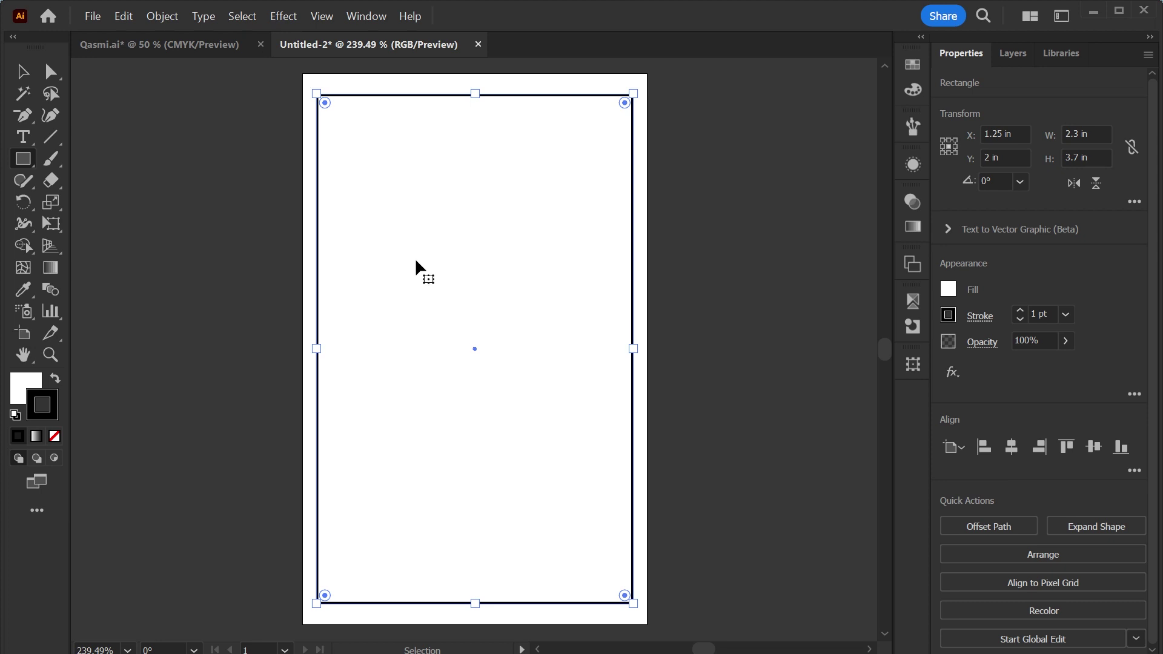
{"action": "key", "text": "ctrl+5"}
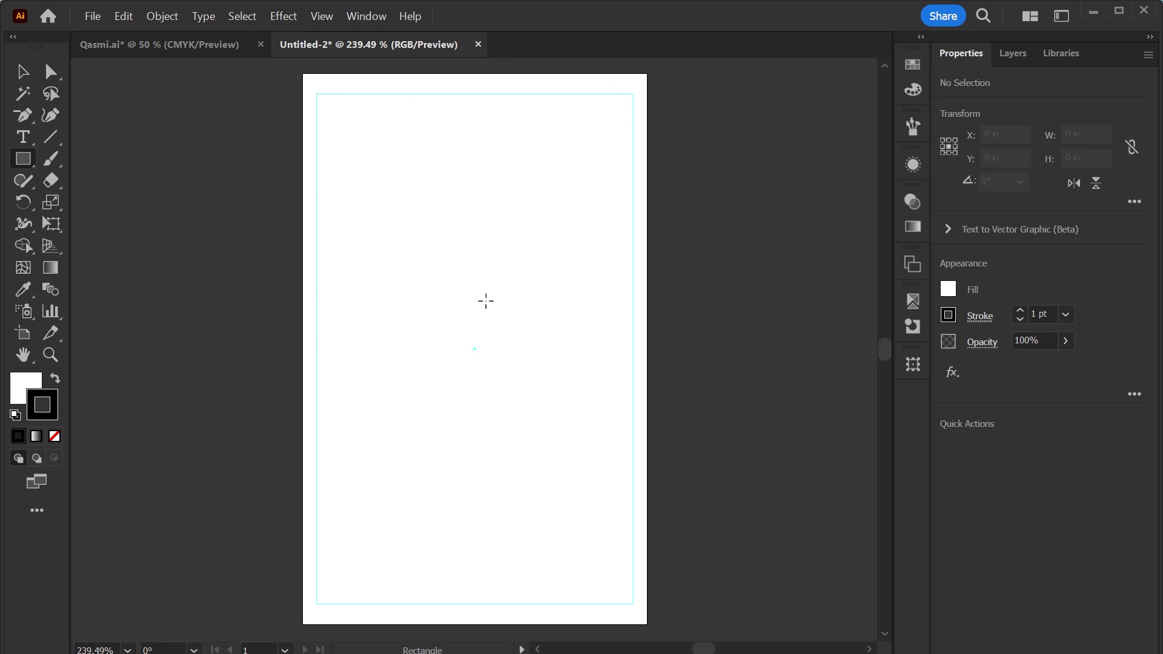
{"action": "key", "text": "ctrl+v"}
Scale down the pasted artwork and move it to the left of the artboard.
{"action": "key", "text": "ctrl+minus"}
{"action": "key", "text": "ctrl+minus"}
{"action": "key", "text": "ctrl+minus"}
{"action": "key", "text": "v"}
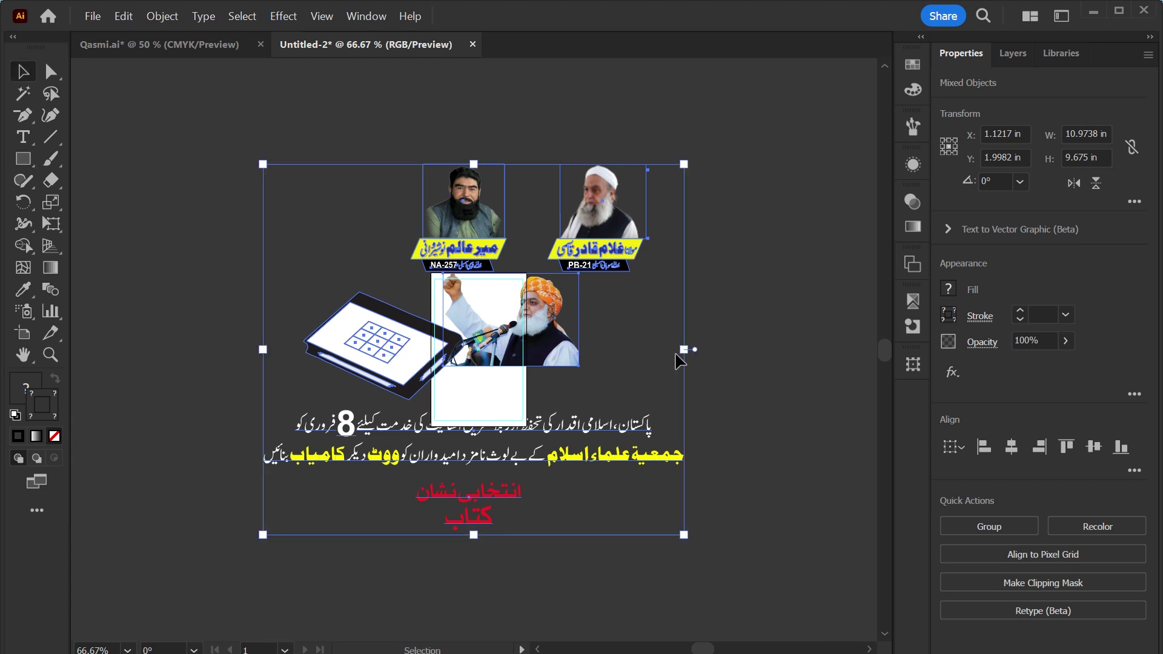
{"action": "left_click_drag", "start_coordinate": [684, 349], "coordinate": [448, 350]}
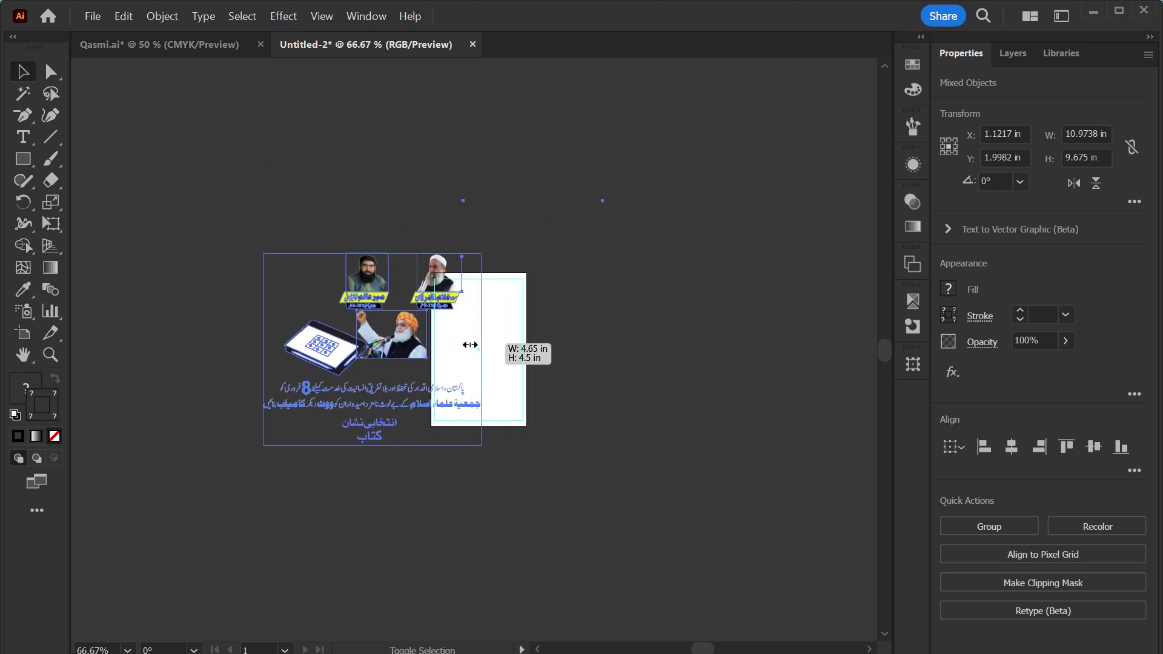
{"action": "left_click_drag", "start_coordinate": [417, 355], "coordinate": [389, 359]}
{"action": "scroll", "coordinate": [461, 351], "scroll_direction": "up", "scroll_amount": 3}
{"action": "left_click", "coordinate": [519, 357]}
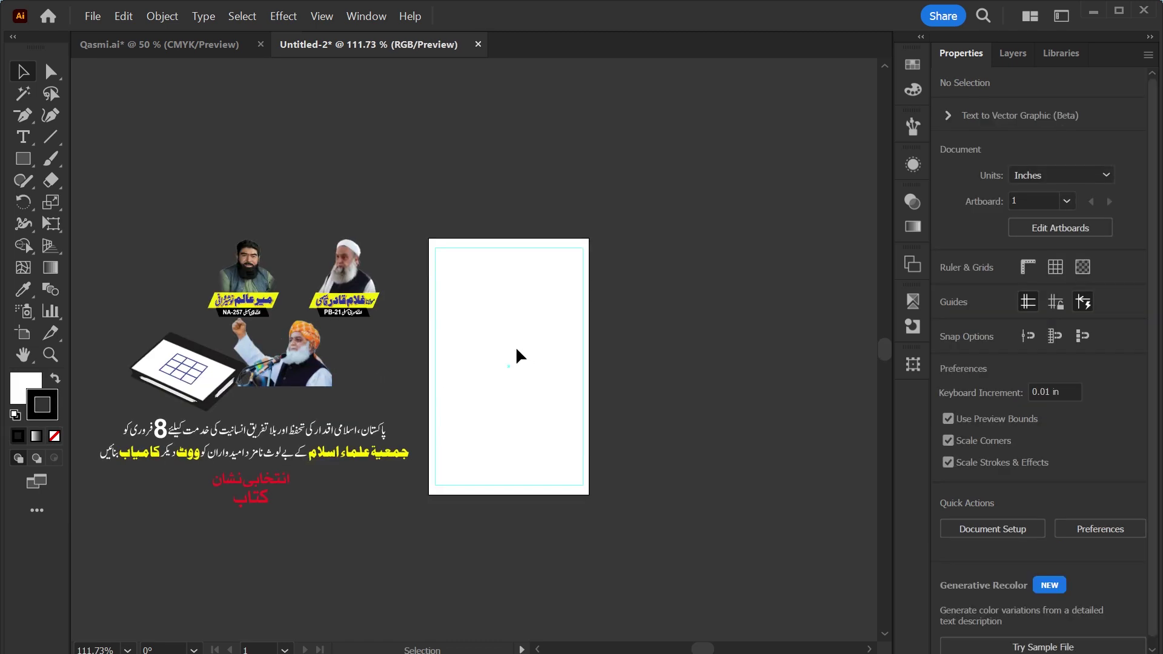
Draw a 2.5 × 4 in rectangle covering the artboard.
{"action": "left_click", "coordinate": [23, 159]}
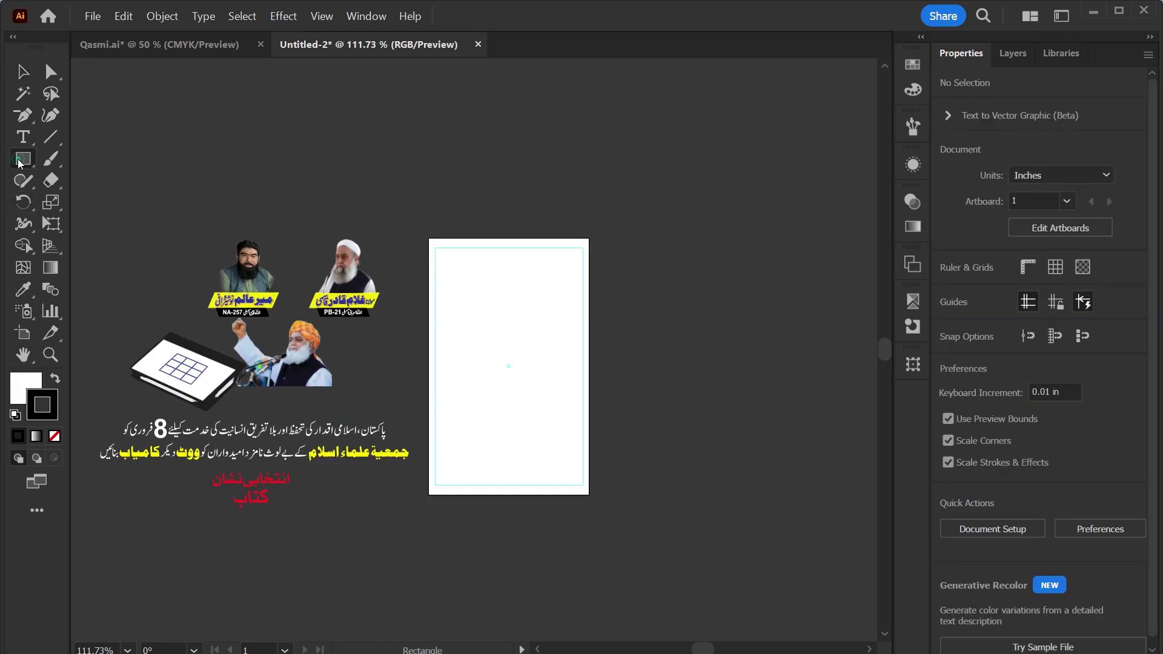
{"action": "left_click", "coordinate": [509, 309]}
{"action": "type", "text": "2.5"}
{"action": "key", "text": "Tab"}
{"action": "type", "text": "4"}
{"action": "key", "text": "Return"}
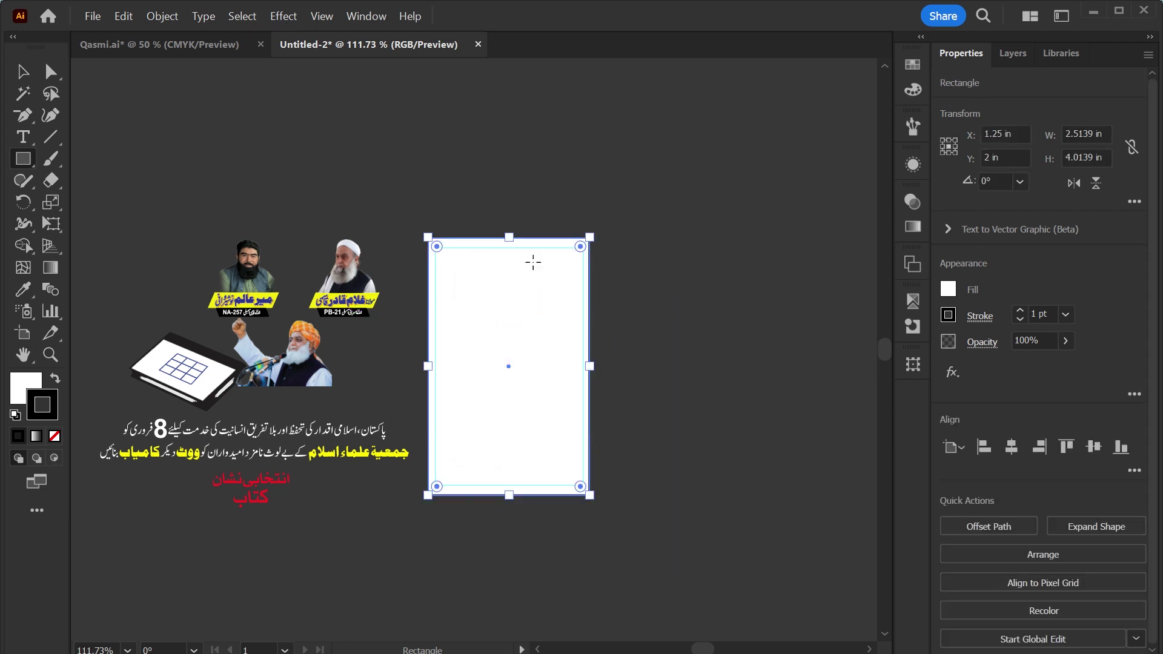
Fill the rectangle with a blue gradient, no stroke, running dark at top to light at bottom.
{"action": "left_click", "coordinate": [913, 64]}
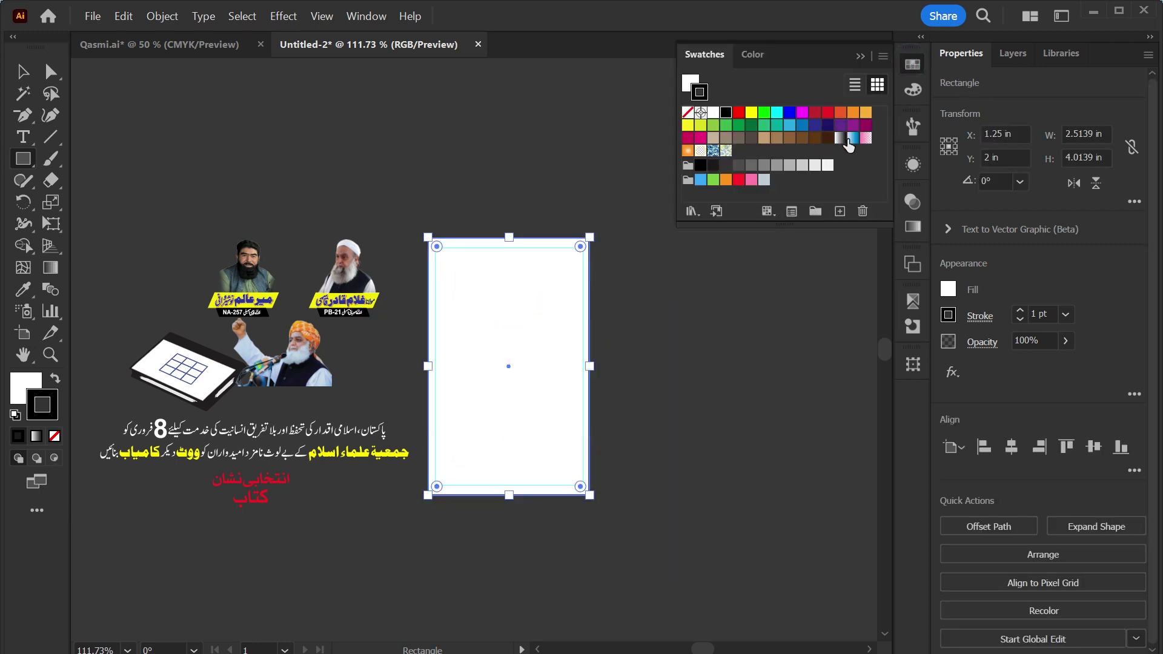
{"action": "left_click", "coordinate": [852, 138]}
{"action": "left_click", "coordinate": [55, 379]}
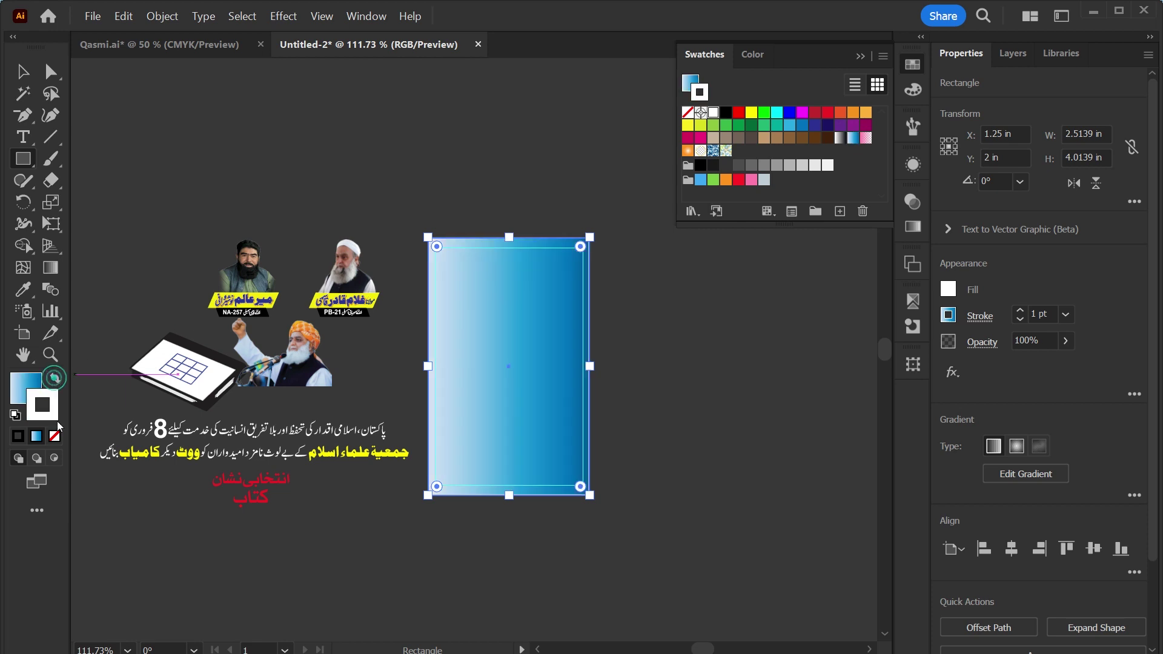
{"action": "left_click", "coordinate": [55, 436]}
{"action": "scroll", "coordinate": [454, 512], "scroll_direction": "up", "scroll_amount": 2}
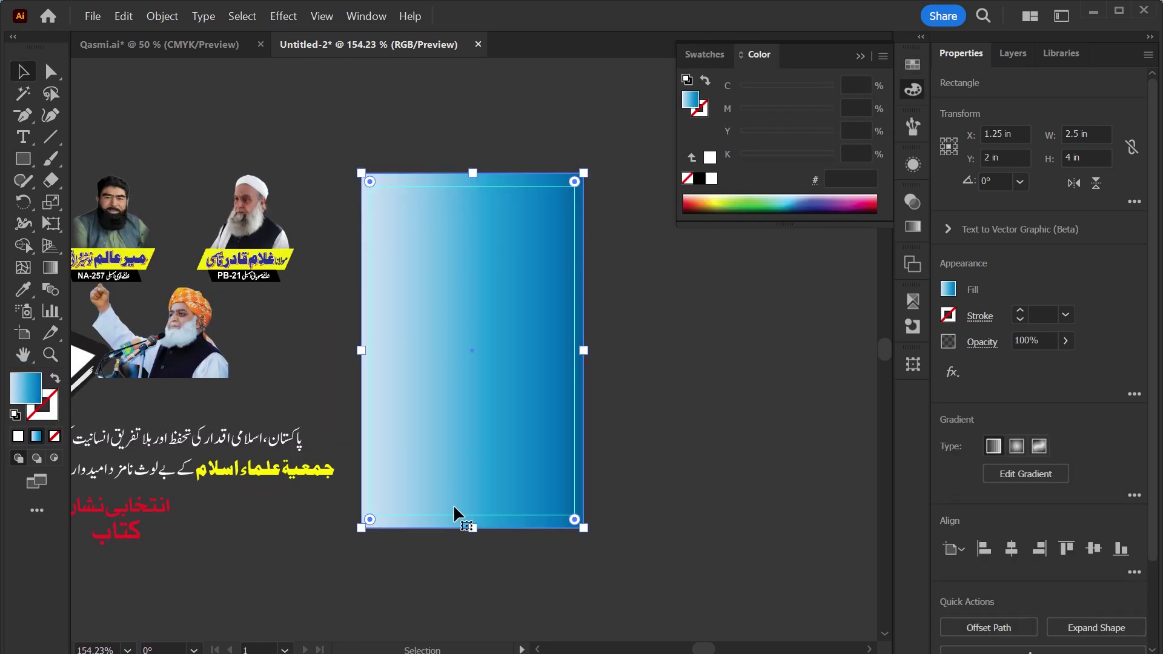
{"action": "key", "text": "g"}
{"action": "left_click_drag", "start_coordinate": [451, 520], "coordinate": [471, 149]}
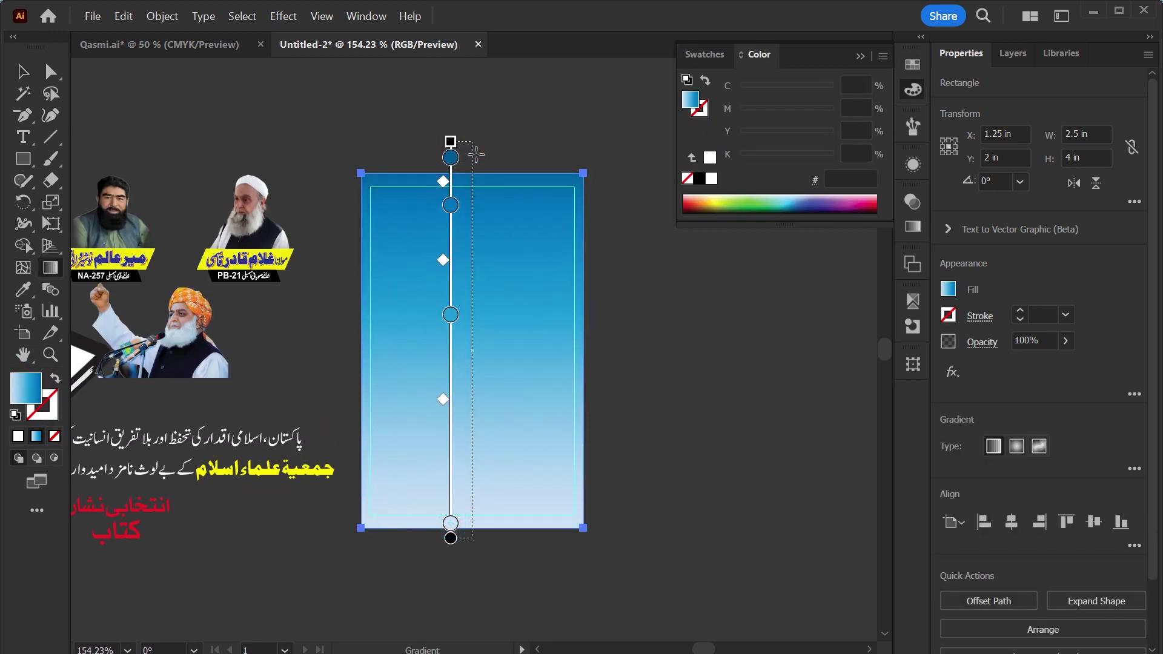
{"action": "key", "text": "v"}
{"action": "key", "text": "ctrl+shift+a"}
{"action": "scroll", "coordinate": [508, 278], "scroll_direction": "down", "scroll_amount": 2}
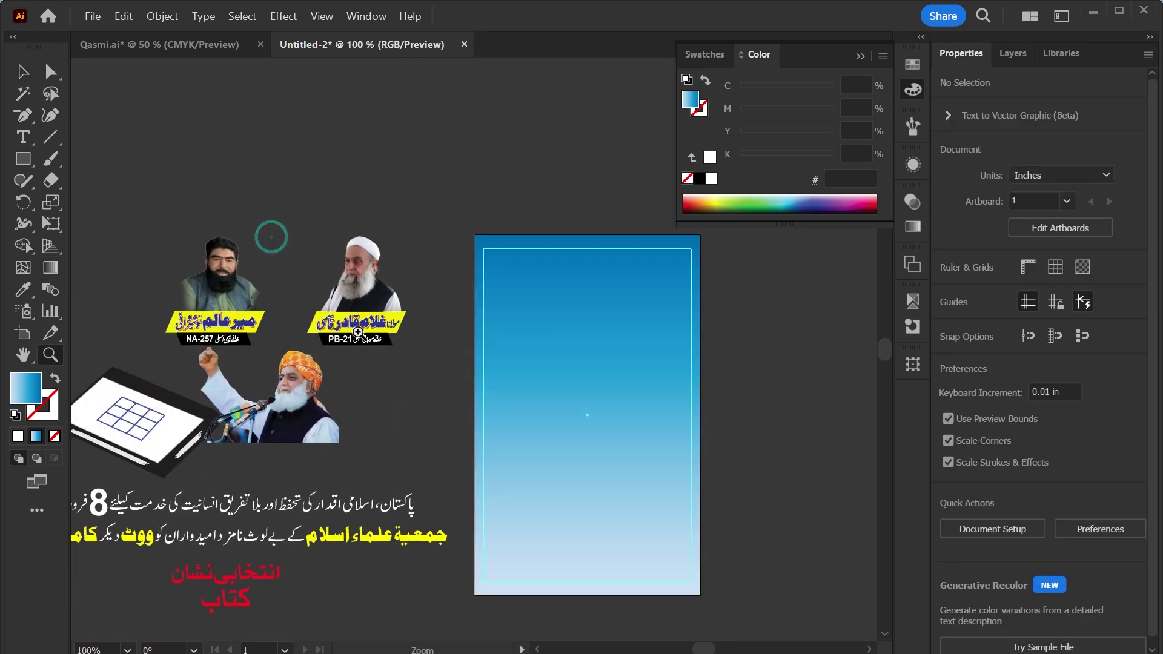
{"action": "scroll", "coordinate": [270, 233], "scroll_direction": "up", "scroll_amount": 2}
Group the two candidate photos and scale the group with proportions linked.
{"action": "left_click_drag", "start_coordinate": [371, 300], "coordinate": [323, 306]}
{"action": "left_click_drag", "start_coordinate": [167, 218], "coordinate": [376, 318]}
{"action": "key", "text": "ctrl+g"}
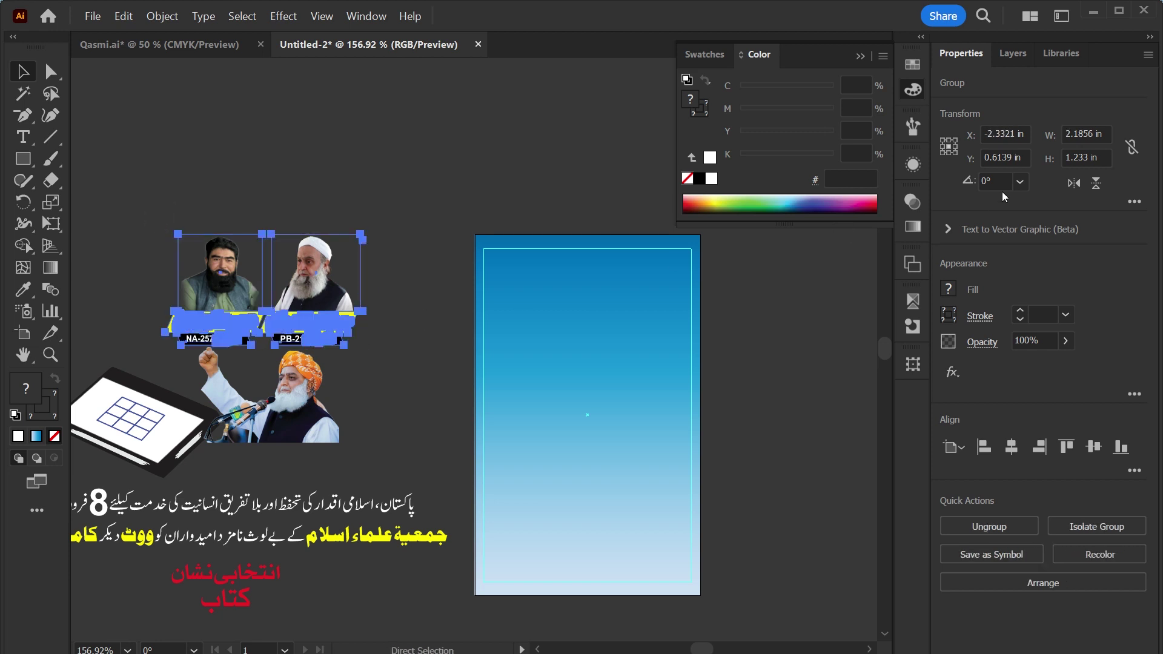
{"action": "left_click", "coordinate": [1131, 148]}
{"action": "left_click", "coordinate": [1103, 155]}
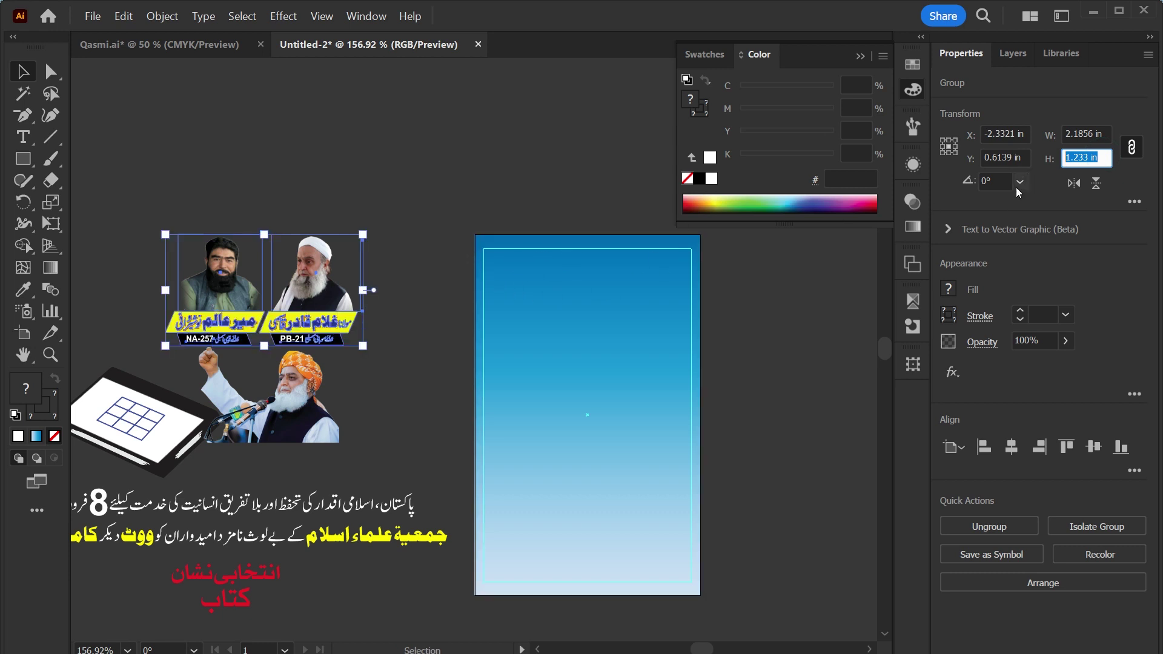
{"action": "type", "text": "2.3"}
{"action": "key", "text": "Return"}
Set the photo group to 2.3 in wide and place it in the middle of the flyer.
{"action": "left_click_drag", "start_coordinate": [410, 378], "coordinate": [638, 414]}
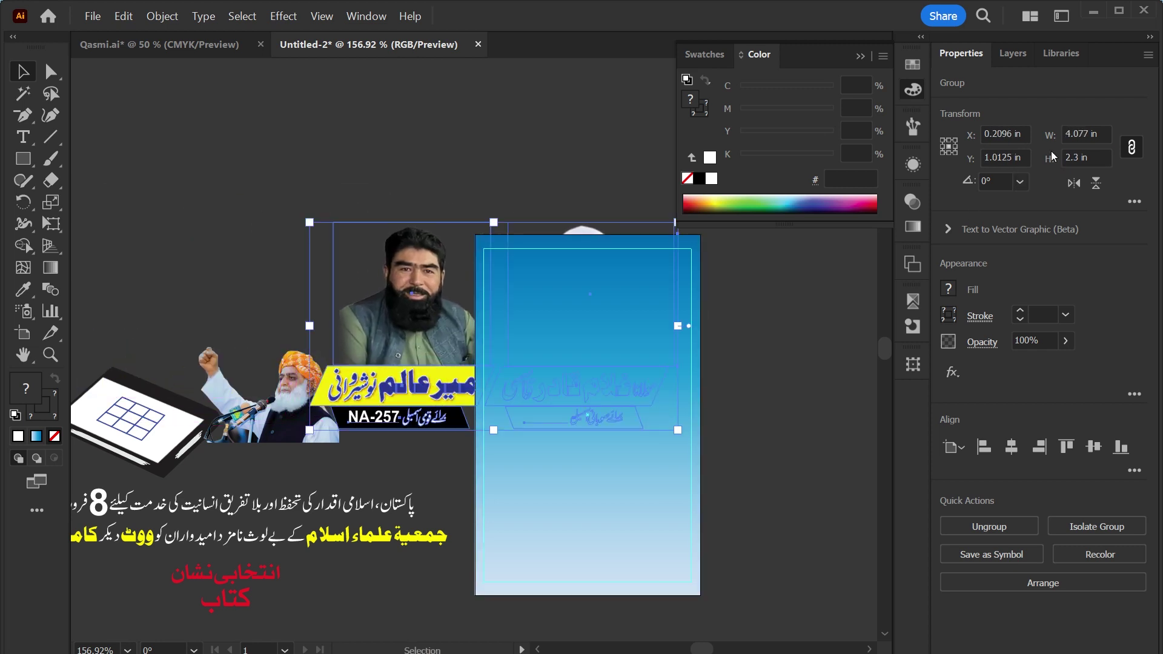
{"action": "left_click", "coordinate": [1098, 134]}
{"action": "type", "text": "2.3"}
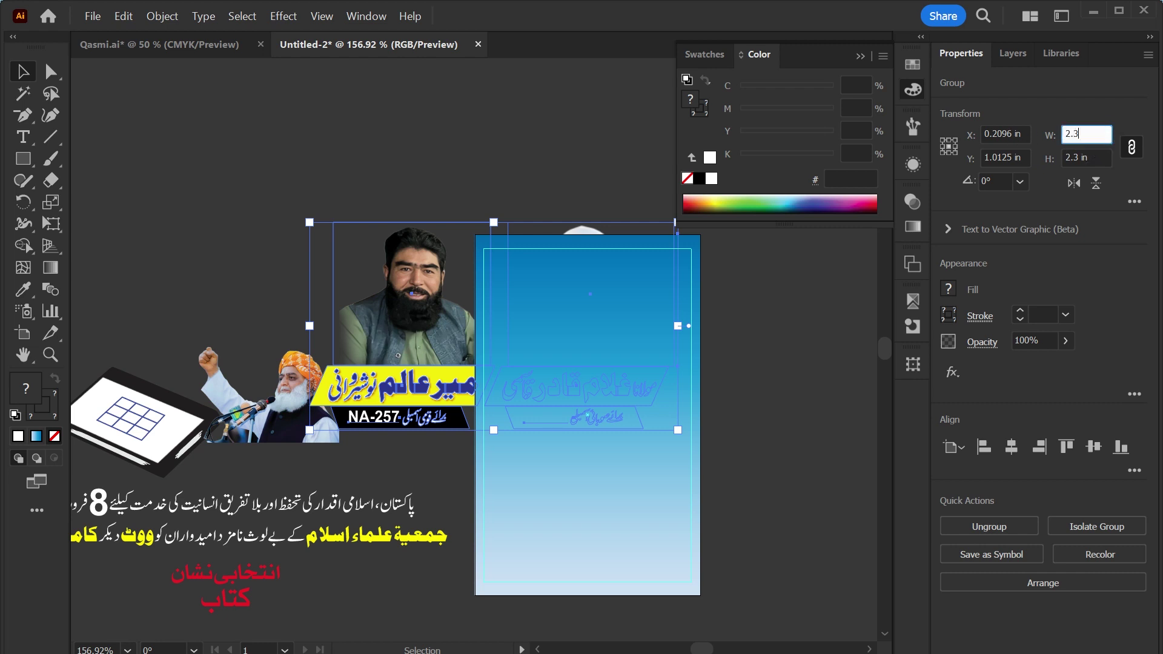
{"action": "key", "text": "Return"}
{"action": "mouse_move", "coordinate": [519, 365]}
{"action": "left_mouse_down"}
{"action": "mouse_move", "coordinate": [613, 411]}
{"action": "mouse_move", "coordinate": [617, 400]}
{"action": "mouse_move", "coordinate": [728, 545]}
{"action": "left_mouse_up"}
{"action": "key", "text": "z"}
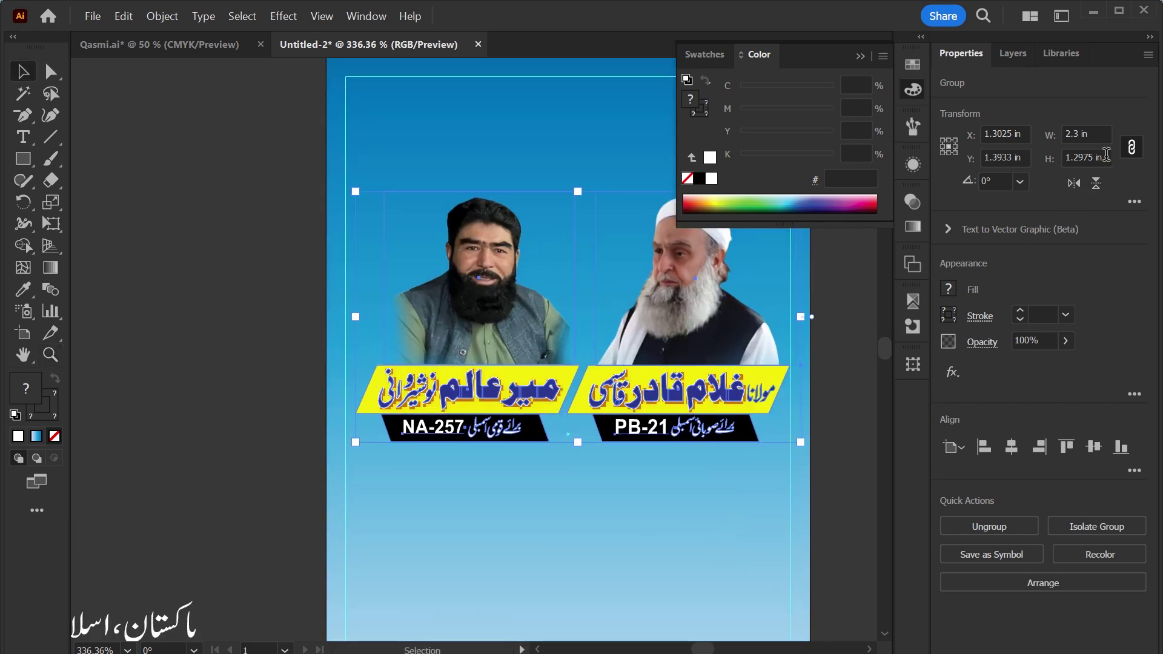
{"action": "key", "text": "v"}
{"action": "left_click_drag", "start_coordinate": [355, 443], "coordinate": [348, 451]}
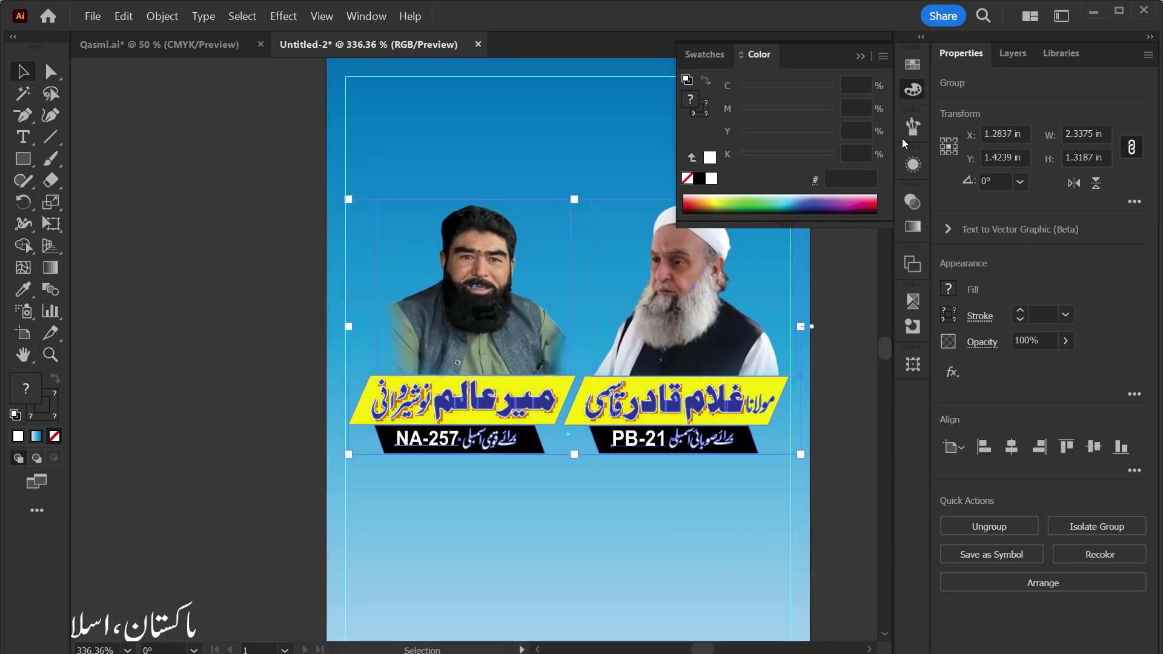
{"action": "left_click", "coordinate": [860, 56]}
{"action": "key", "text": "ctrl+shift+a"}
{"action": "key", "text": "ctrl+minus"}
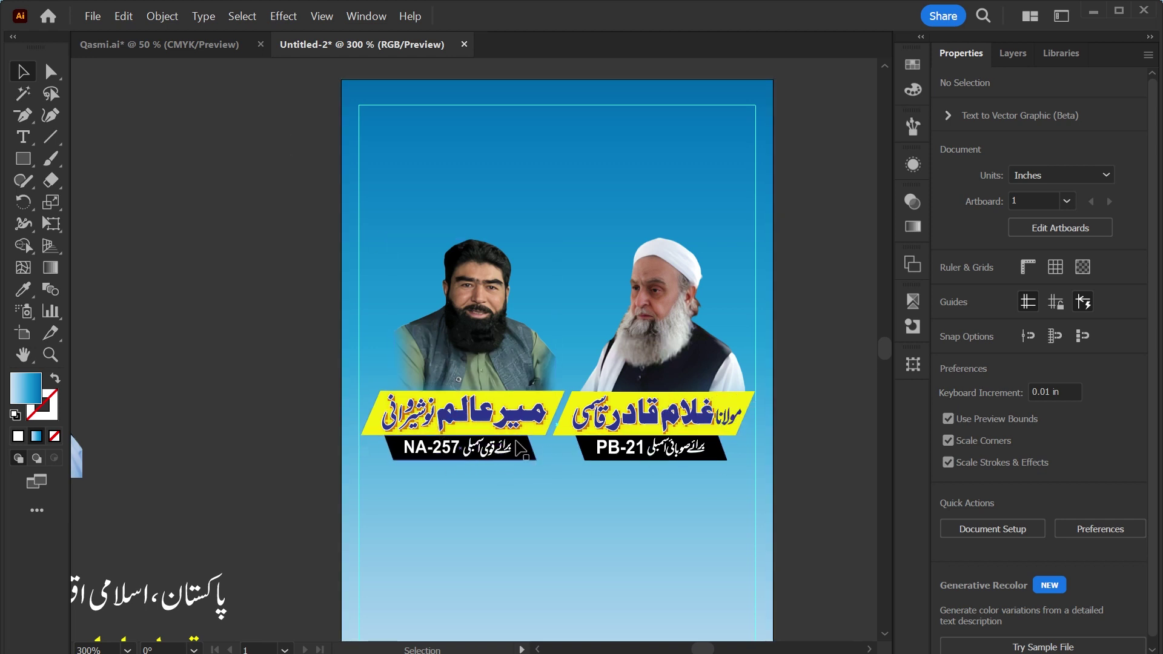
Zoom in on the left candidate's banner and set Document Raster Effects resolution to High (300 ppi).
{"action": "key", "text": "z"}
{"action": "left_click_drag", "start_coordinate": [384, 382], "coordinate": [533, 514]}
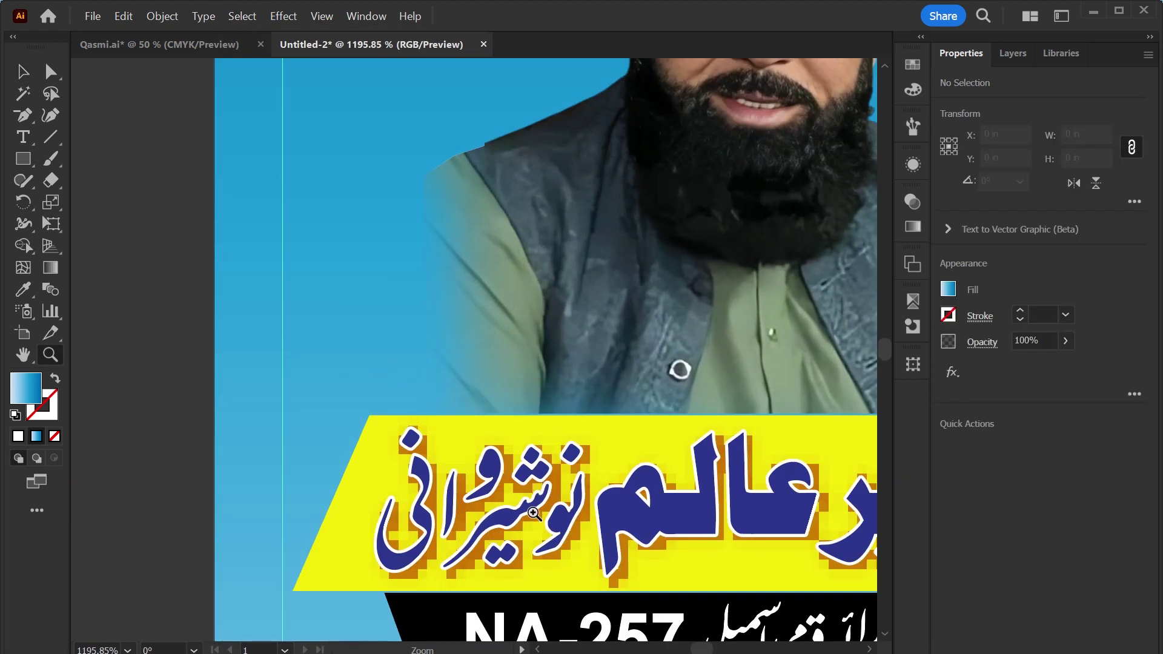
{"action": "left_click", "coordinate": [282, 19]}
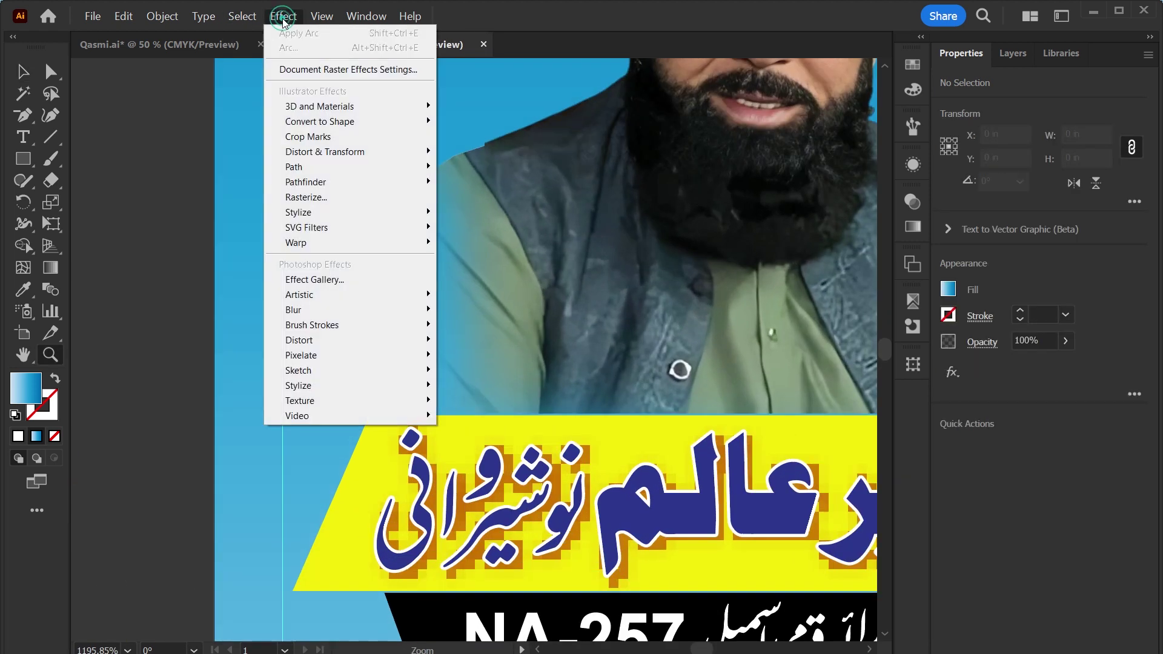
{"action": "left_click", "coordinate": [303, 69]}
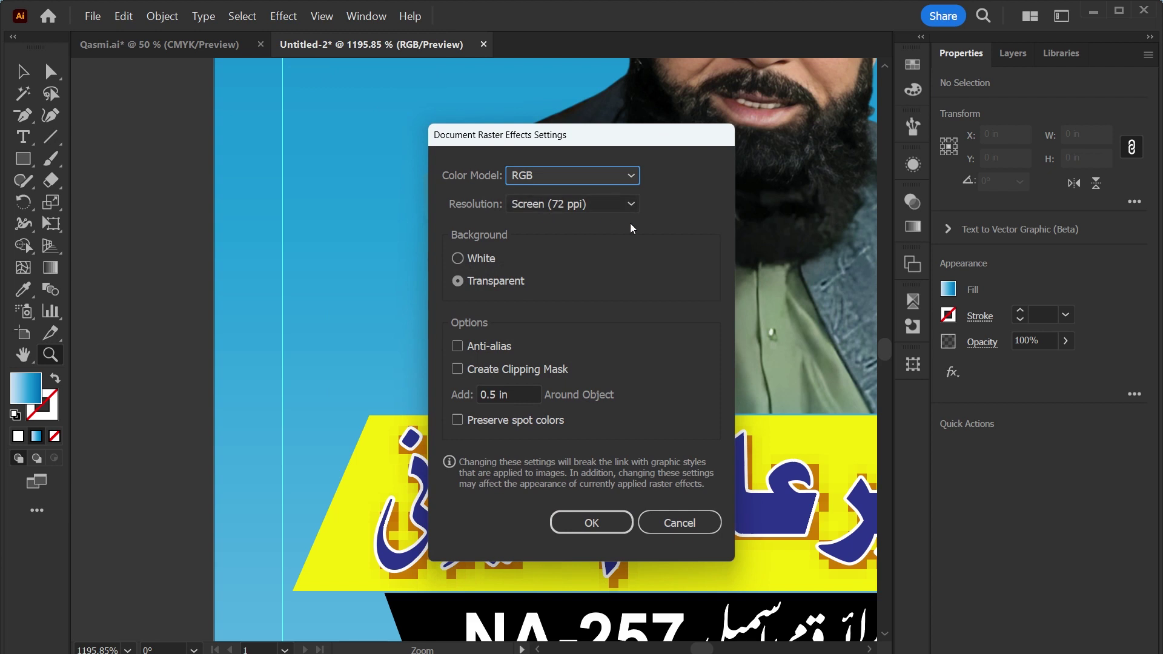
{"action": "left_click", "coordinate": [631, 204]}
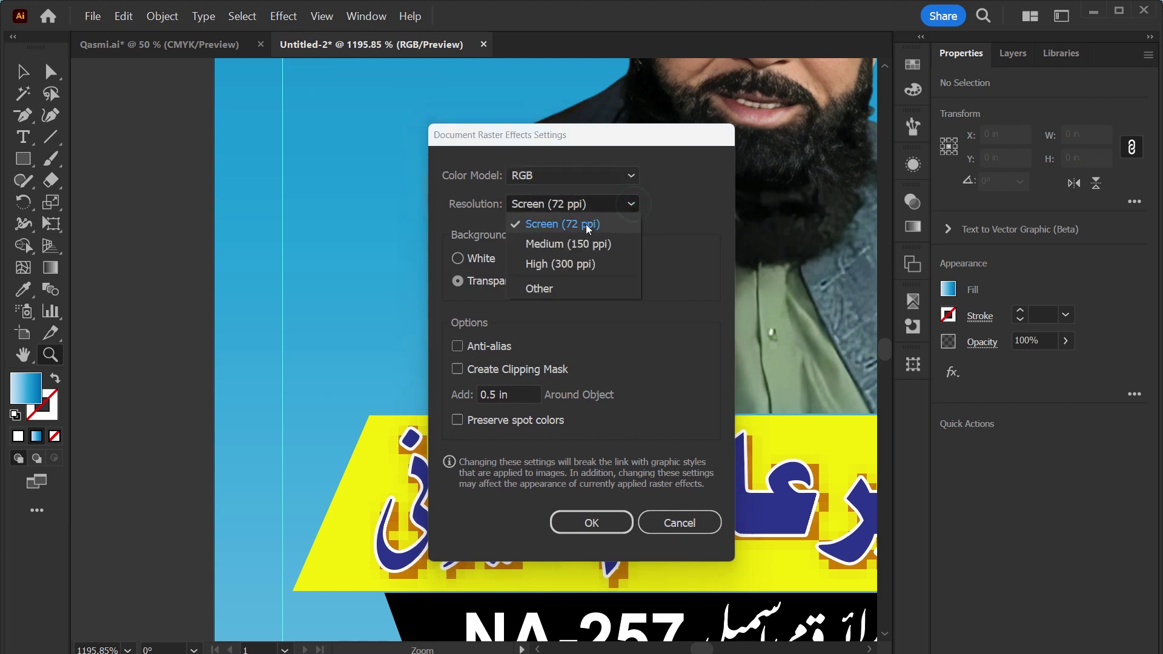
{"action": "left_click", "coordinate": [556, 265]}
{"action": "left_click", "coordinate": [592, 522]}
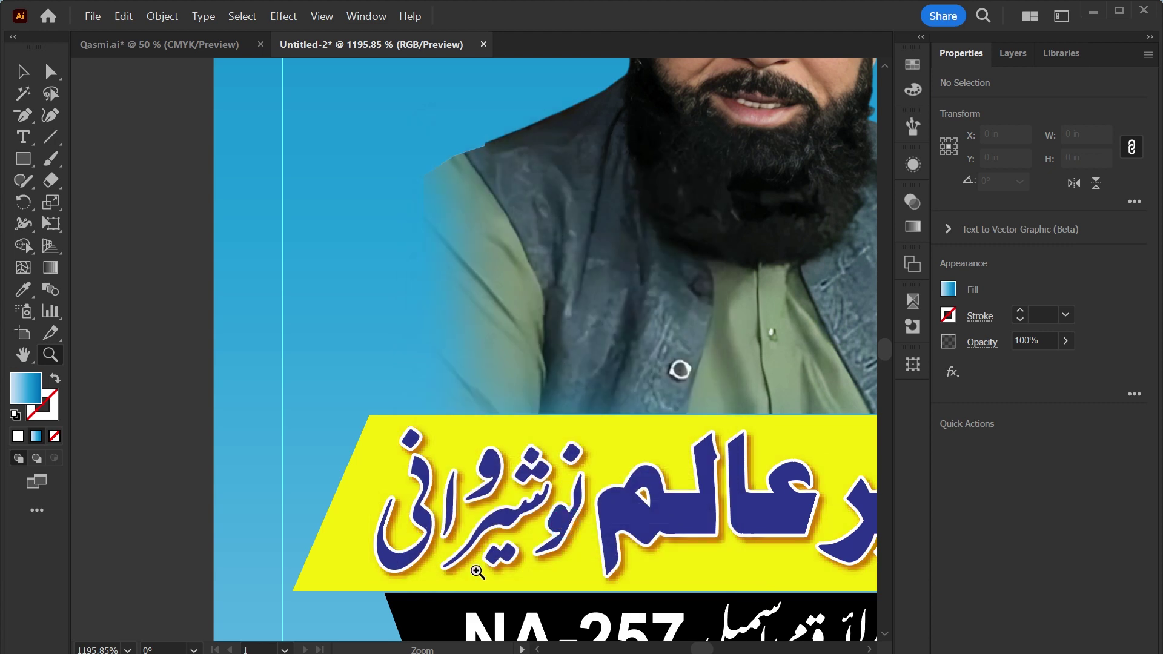
Move the raised-fist speaker photo to the flyer's top right and scale it down.
{"action": "key", "text": "ctrl+0"}
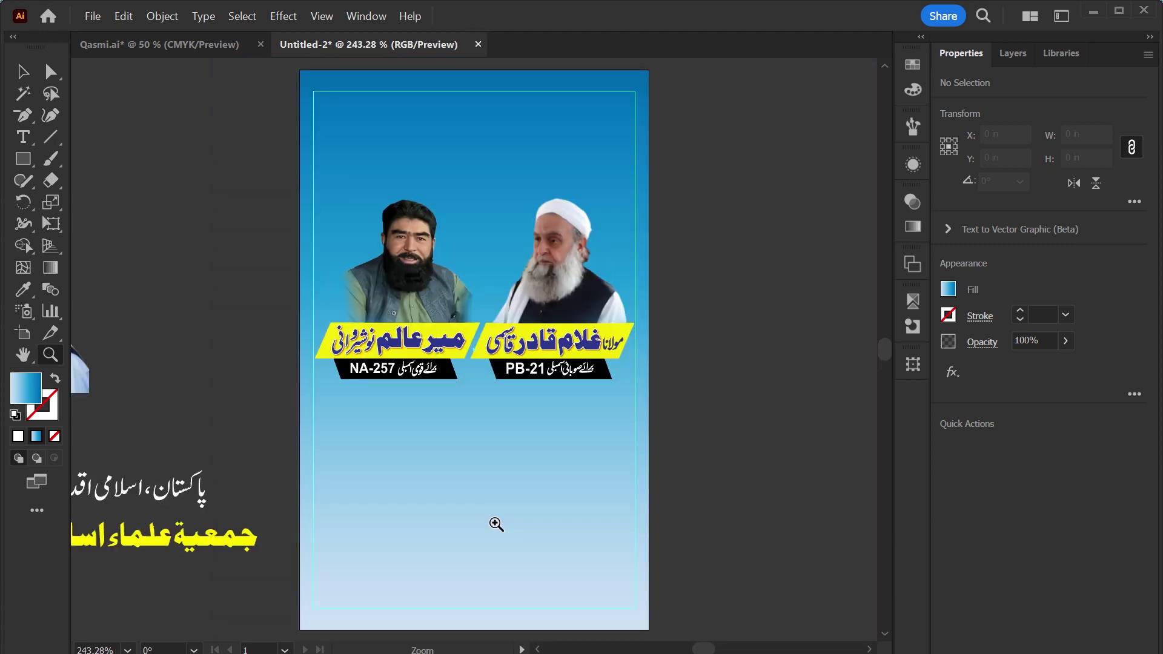
{"action": "left_click_drag", "start_coordinate": [580, 266], "coordinate": [648, 208]}
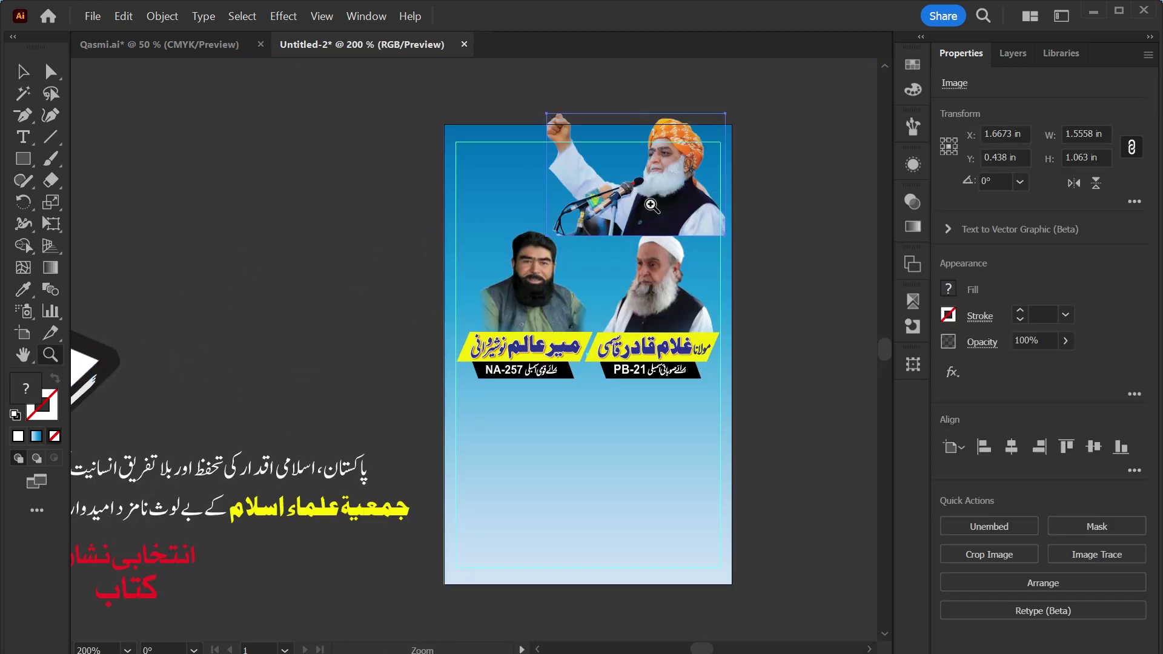
{"action": "scroll", "coordinate": [651, 208], "scroll_direction": "up", "scroll_amount": 1}
{"action": "key", "text": "v"}
{"action": "key", "text": "ctrl+shift+a"}
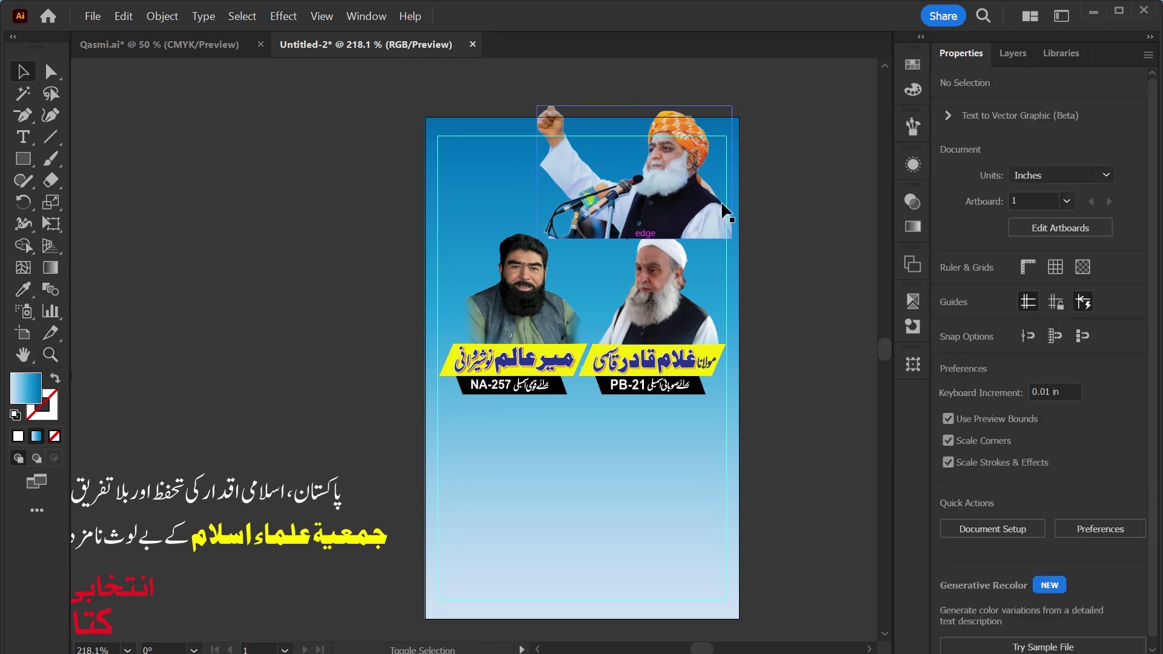
{"action": "left_click", "coordinate": [684, 224]}
{"action": "mouse_move", "coordinate": [634, 238]}
{"action": "left_mouse_down"}
{"action": "mouse_move", "coordinate": [654, 185]}
{"action": "mouse_move", "coordinate": [586, 472]}
{"action": "left_mouse_up"}
{"action": "left_click", "coordinate": [757, 213]}
Zoom around the flyer to check the speaker photo and the loose artwork beside it.
{"action": "key", "text": "z"}
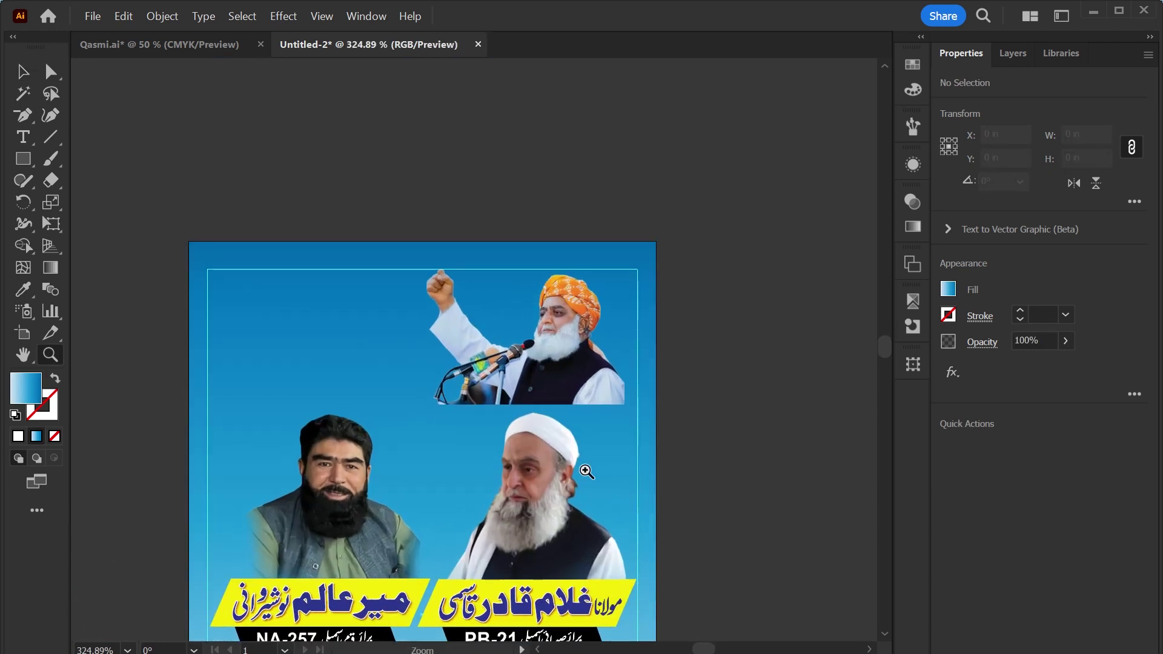
{"action": "key", "text": "ctrl"}
{"action": "left_click_drag", "start_coordinate": [470, 400], "coordinate": [470, 398]}
{"action": "left_click_drag", "start_coordinate": [391, 458], "coordinate": [624, 523]}
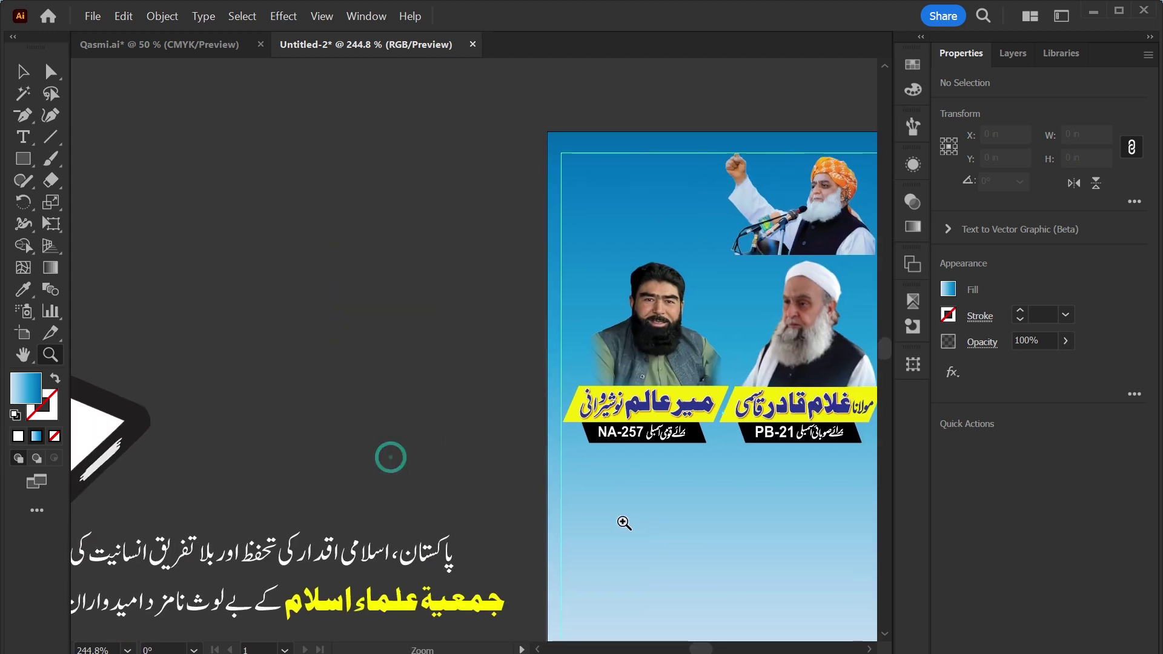
{"action": "key", "text": "v"}
{"action": "key", "text": "ctrl+minus"}
{"action": "key", "text": "ctrl+minus"}
{"action": "key", "text": "ctrl+minus"}
{"action": "key", "text": "ctrl+minus"}
{"action": "key", "text": "ctrl+minus"}
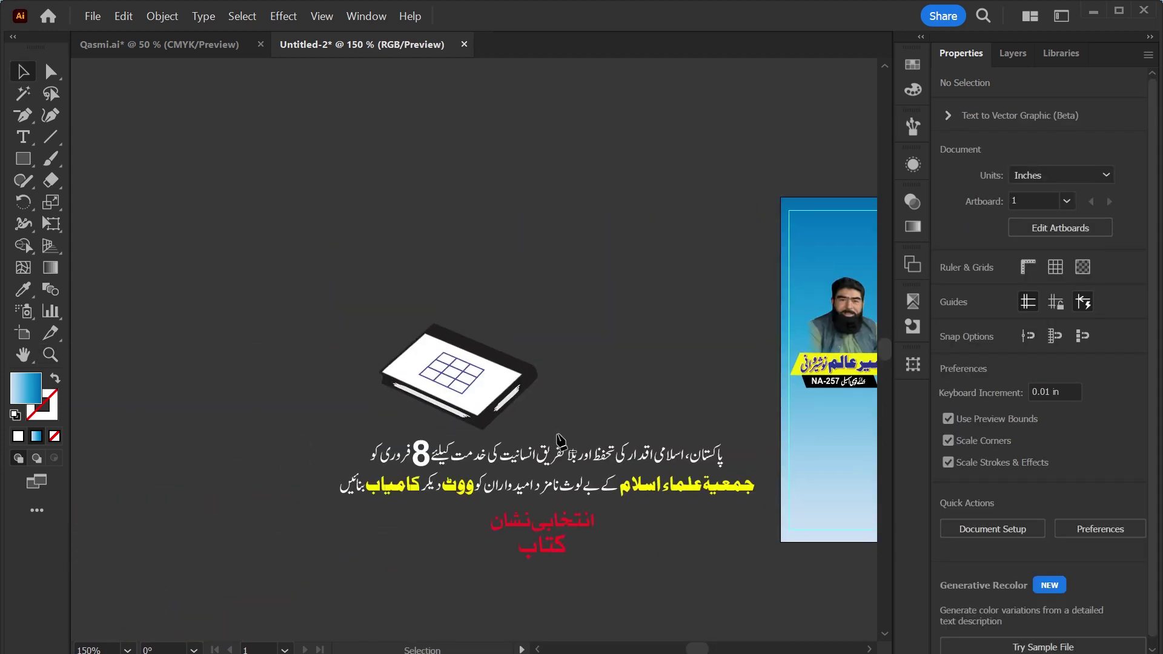
{"action": "key", "text": "p"}
{"action": "key", "text": "v"}
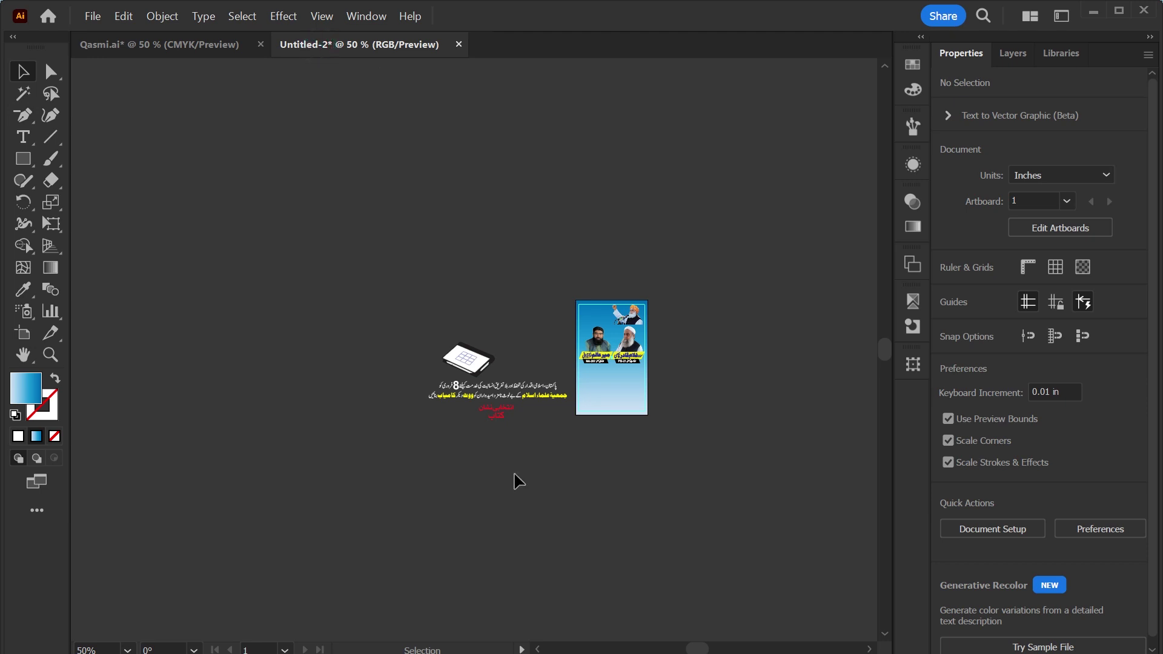
Copy the party flag emblem from Qasmi.ai and paste it beside the flyer in Untitled-2.
{"action": "left_click", "coordinate": [162, 44]}
{"action": "left_click", "coordinate": [691, 259]}
{"action": "key", "text": "a"}
{"action": "left_click", "coordinate": [659, 226]}
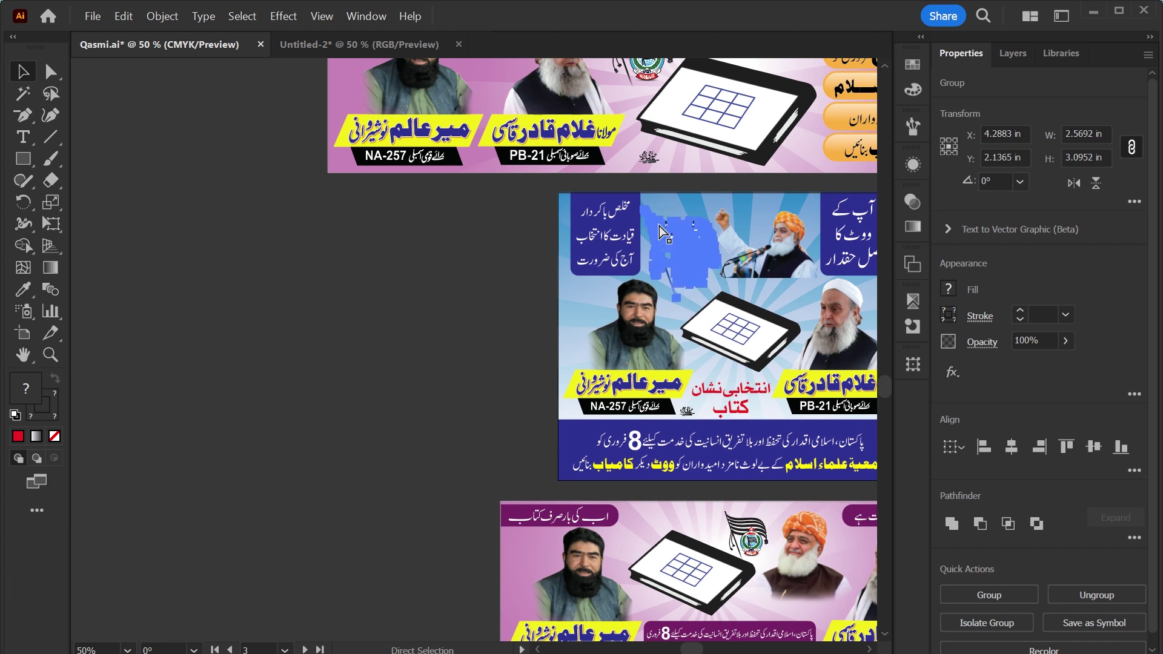
{"action": "key", "text": "ctrl+c"}
{"action": "key", "text": "ctrl+Tab"}
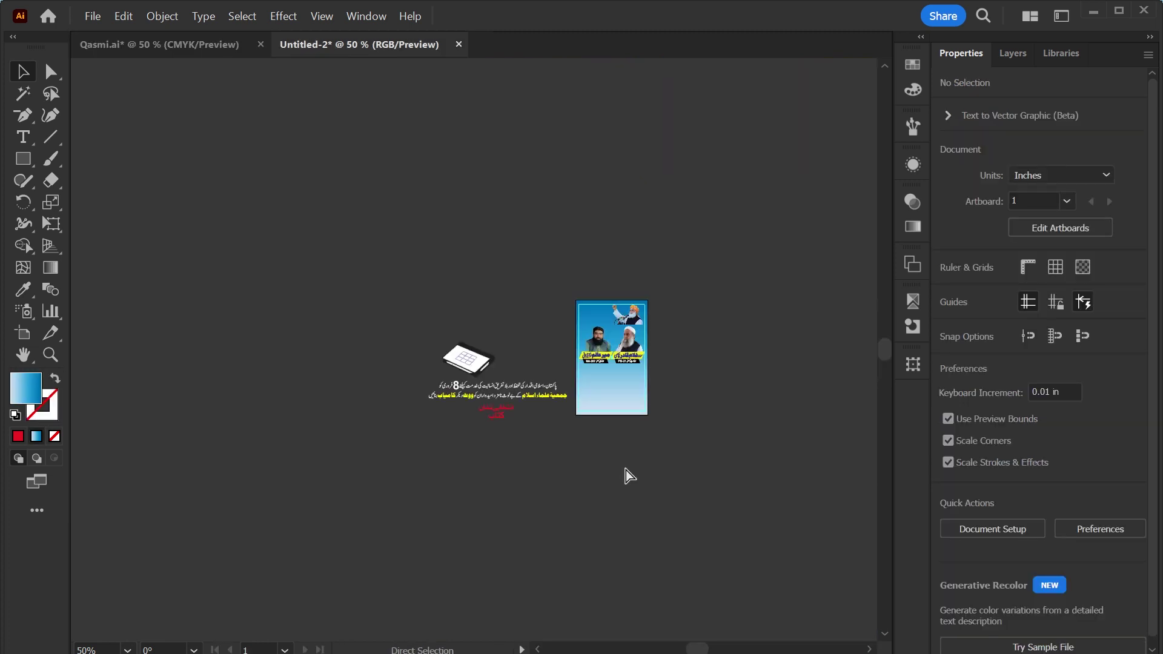
{"action": "key", "text": "ctrl+v"}
{"action": "key", "text": "v"}
{"action": "mouse_move", "coordinate": [476, 343]}
{"action": "left_mouse_down"}
{"action": "mouse_move", "coordinate": [539, 294]}
{"action": "mouse_move", "coordinate": [771, 504]}
{"action": "left_mouse_up"}
{"action": "key", "text": "z"}
{"action": "key", "text": "v"}
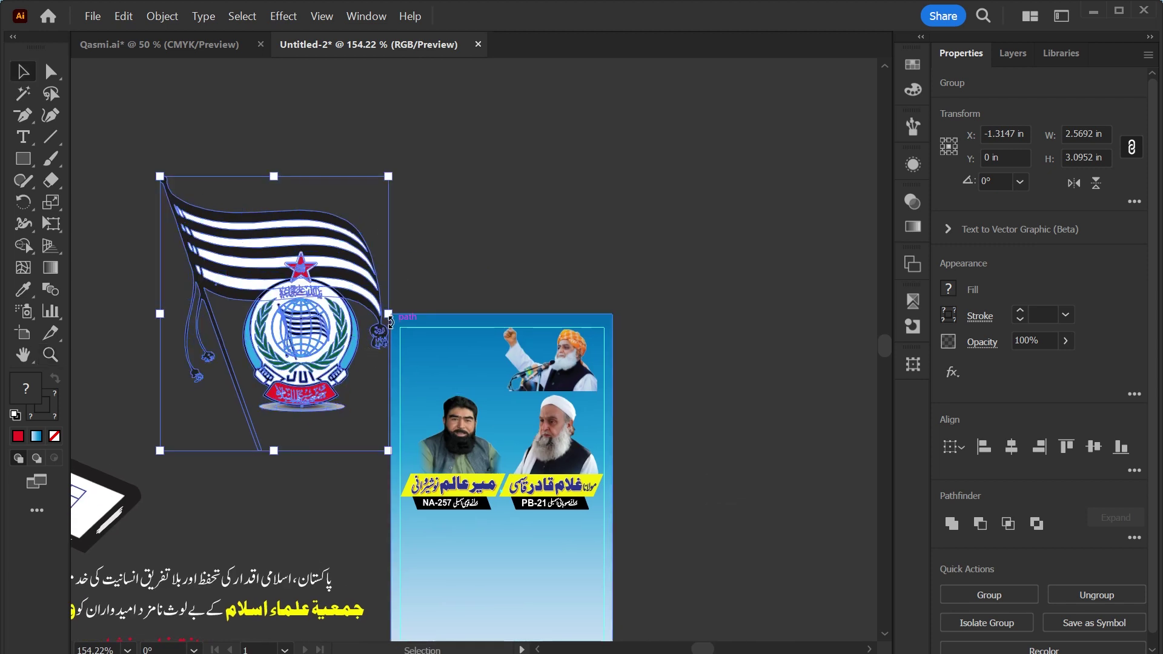
Shrink the party flag, set it at the flyer's top left, and slightly shrink its round badge.
{"action": "left_click_drag", "start_coordinate": [390, 325], "coordinate": [260, 315]}
{"action": "left_click_drag", "start_coordinate": [176, 284], "coordinate": [219, 306]}
{"action": "left_click_drag", "start_coordinate": [462, 386], "coordinate": [464, 364]}
{"action": "scroll", "coordinate": [463, 363], "scroll_direction": "up", "scroll_amount": 3}
{"action": "left_click", "coordinate": [522, 475]}
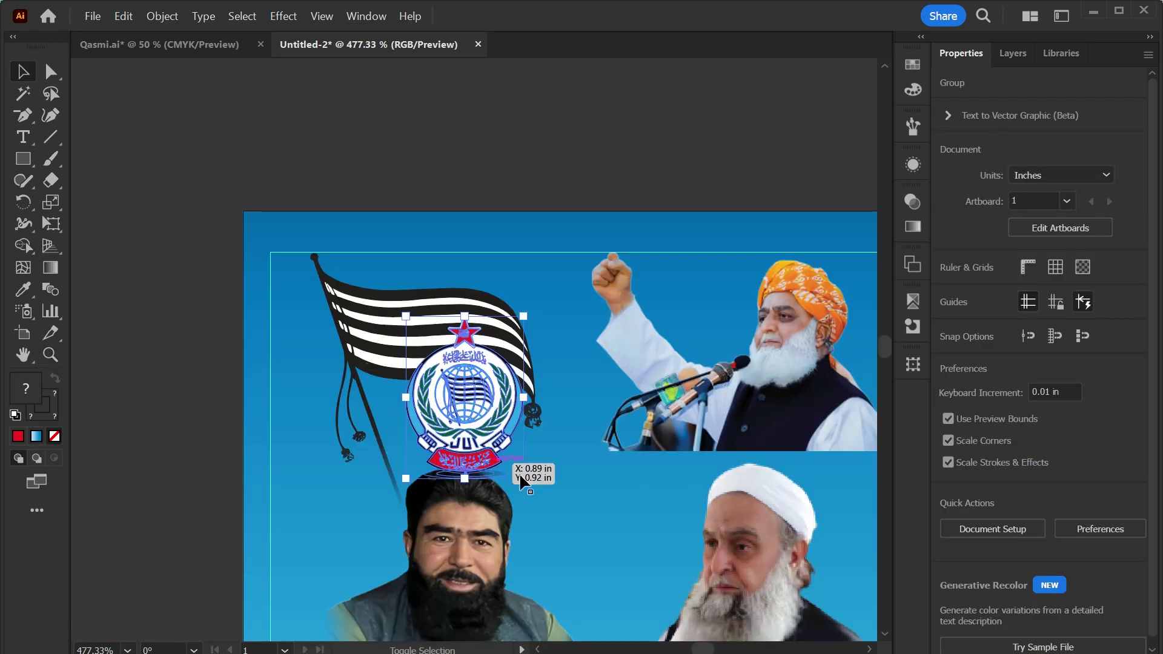
{"action": "left_click_drag", "start_coordinate": [525, 478], "coordinate": [460, 412]}
{"action": "left_click", "coordinate": [622, 191]}
{"action": "scroll", "coordinate": [391, 280], "scroll_direction": "down", "scroll_amount": 3}
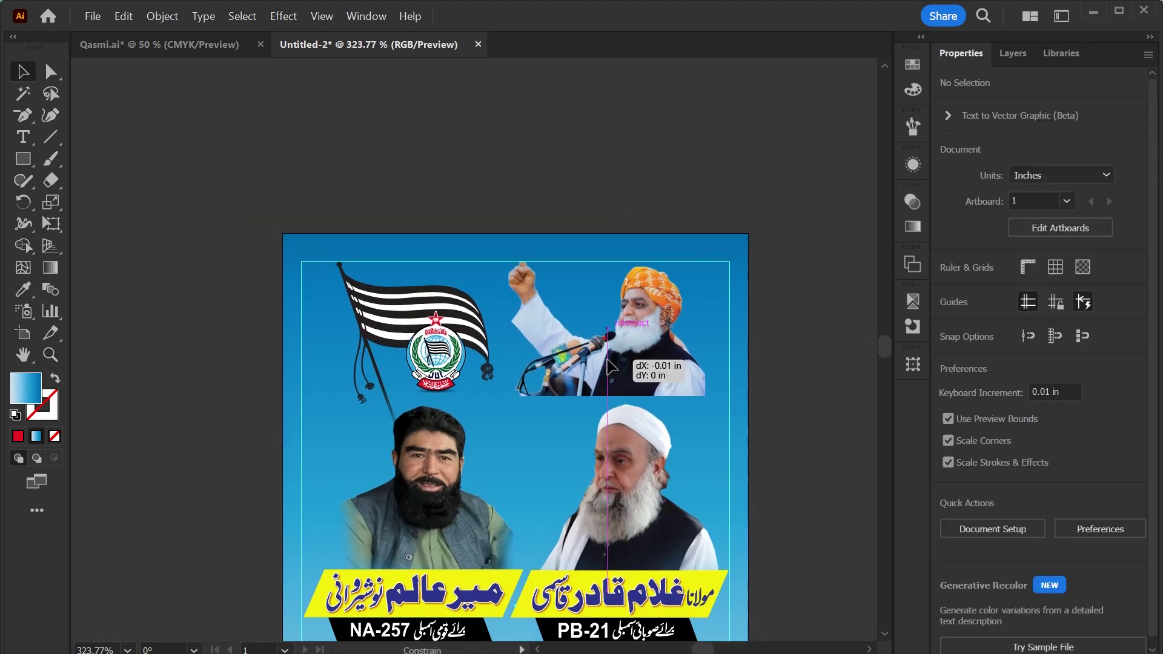
{"action": "left_click", "coordinate": [21, 159]}
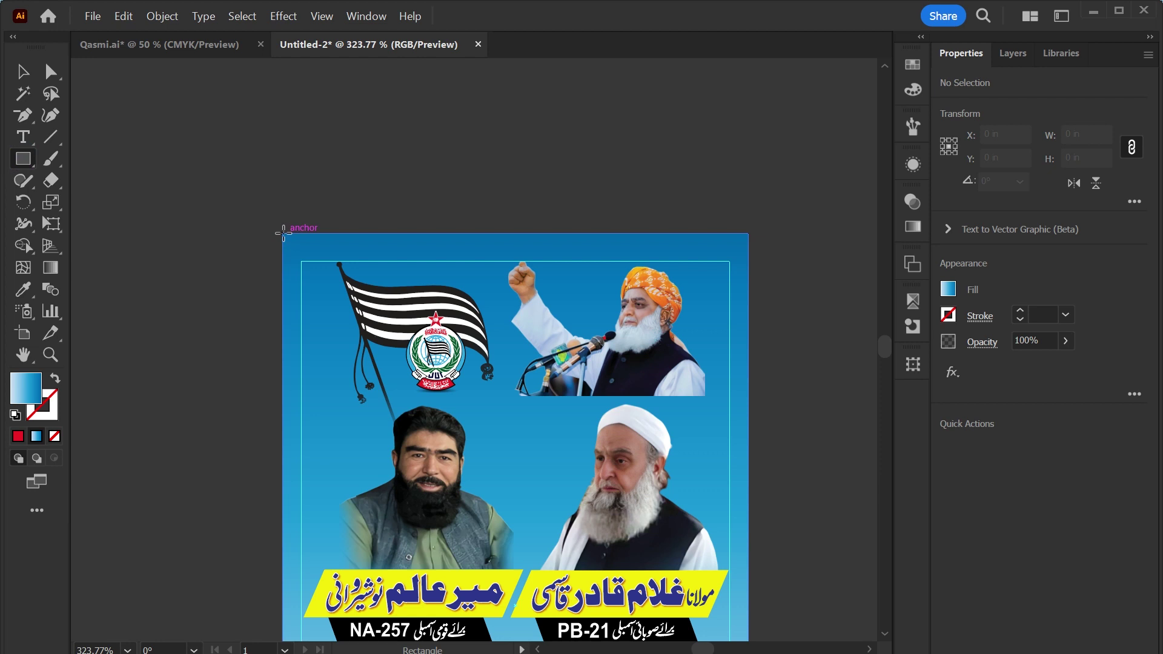
Draw a wide ellipse spanning the flyer's top.
{"action": "left_click_drag", "start_coordinate": [23, 163], "coordinate": [67, 199]}
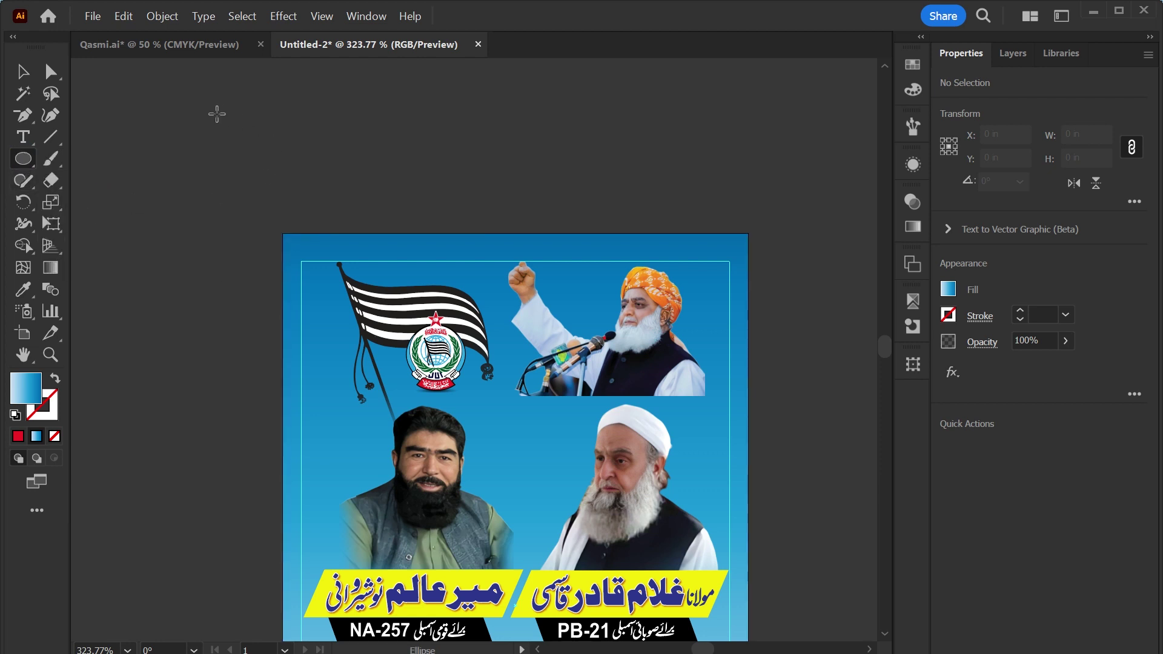
{"action": "left_click_drag", "start_coordinate": [190, 101], "coordinate": [836, 410]}
{"action": "key", "text": "Right"}
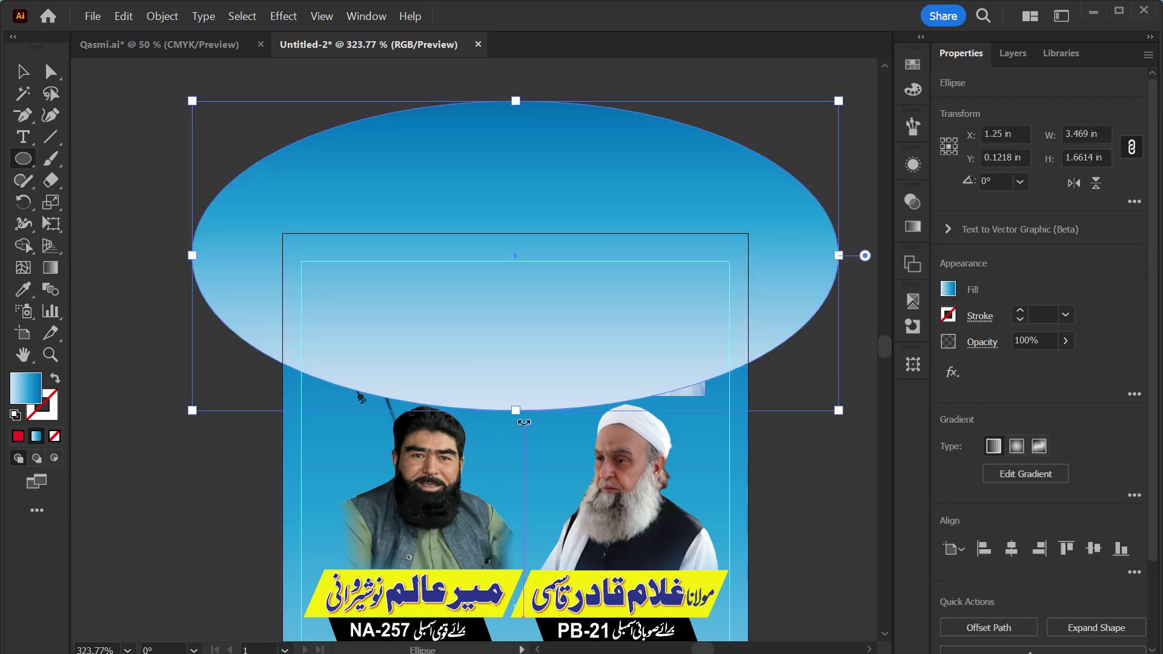
{"action": "left_click_drag", "start_coordinate": [525, 424], "coordinate": [695, 477]}
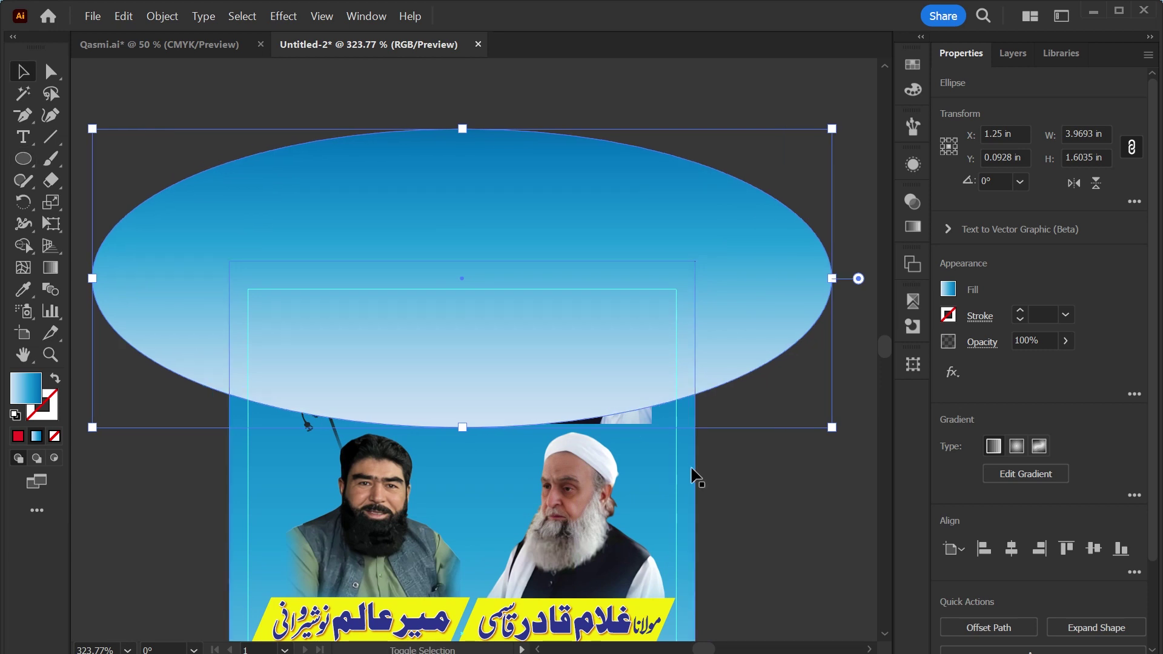
Delete the ellipse region outside the rectangle with Shape Builder, leaving a curved band.
{"action": "left_click", "coordinate": [686, 449], "text": "shift"}
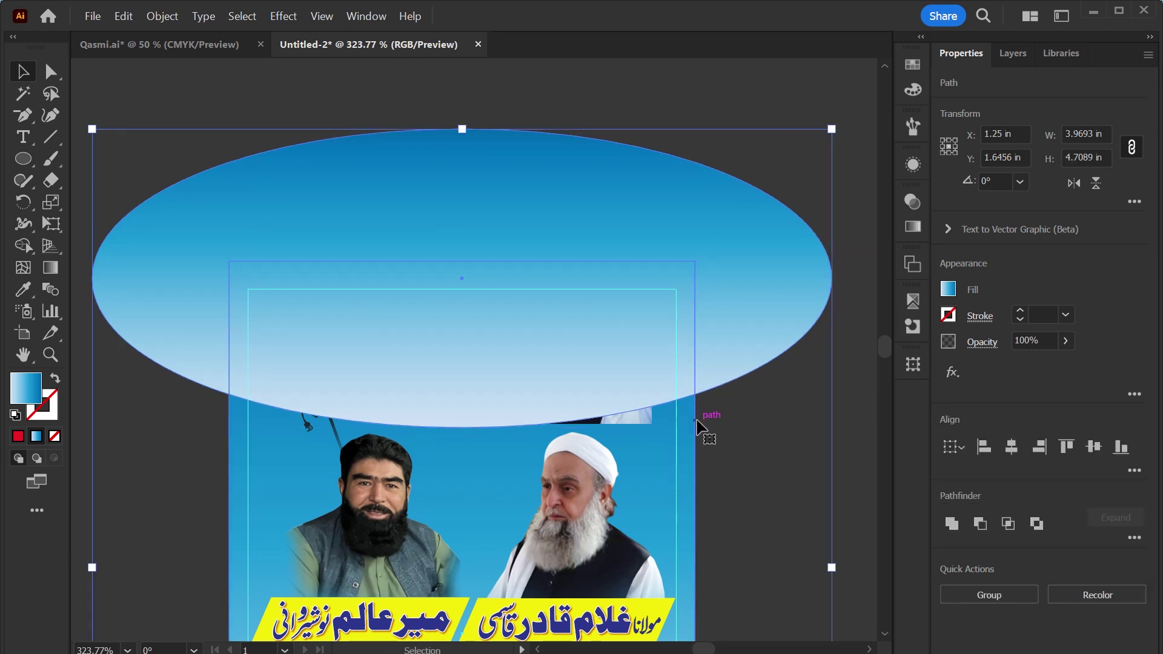
{"action": "left_click", "coordinate": [25, 247]}
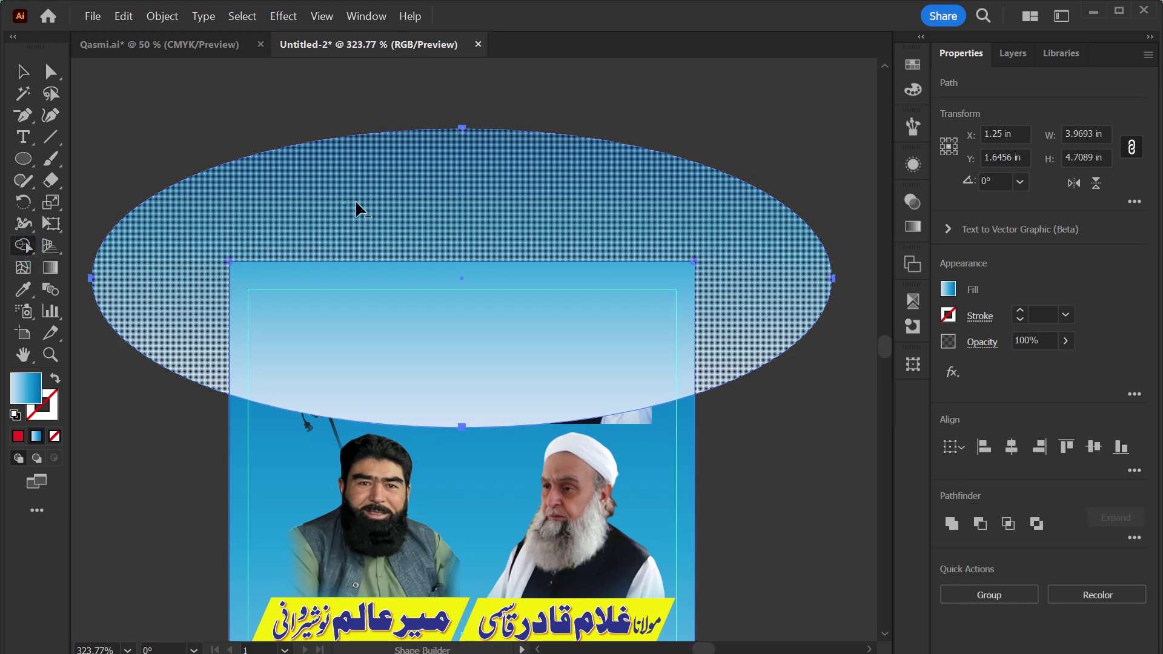
{"action": "left_click", "coordinate": [358, 209], "text": "alt"}
{"action": "key", "text": "v"}
{"action": "left_click", "coordinate": [482, 171]}
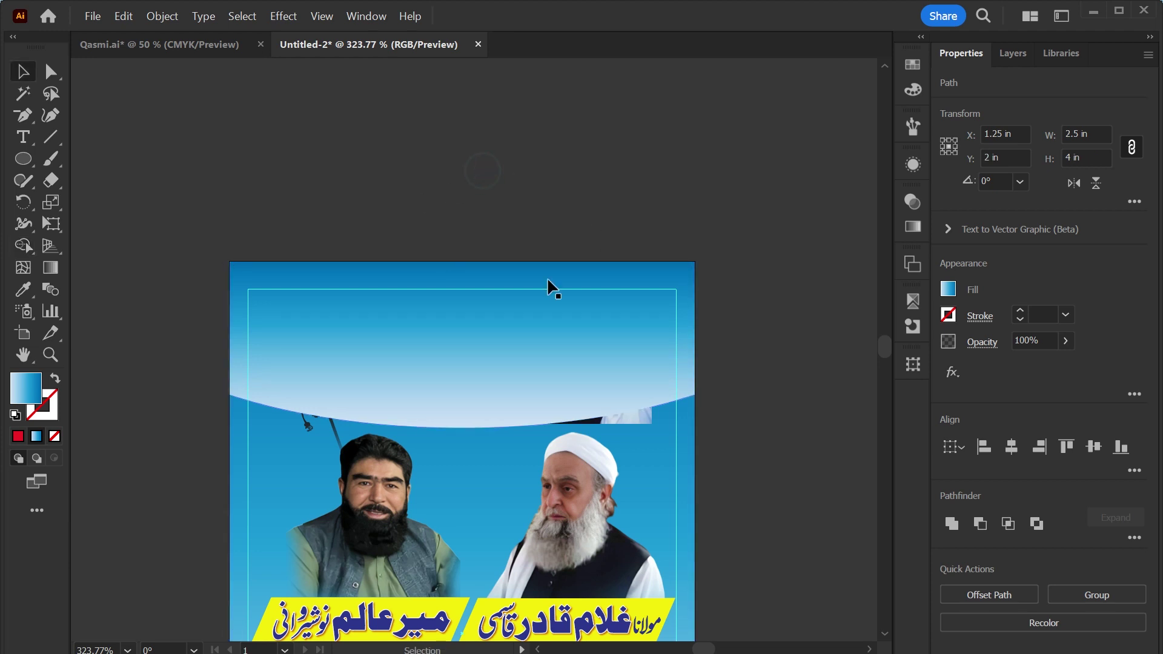
{"action": "left_click_drag", "start_coordinate": [472, 375], "coordinate": [498, 196]}
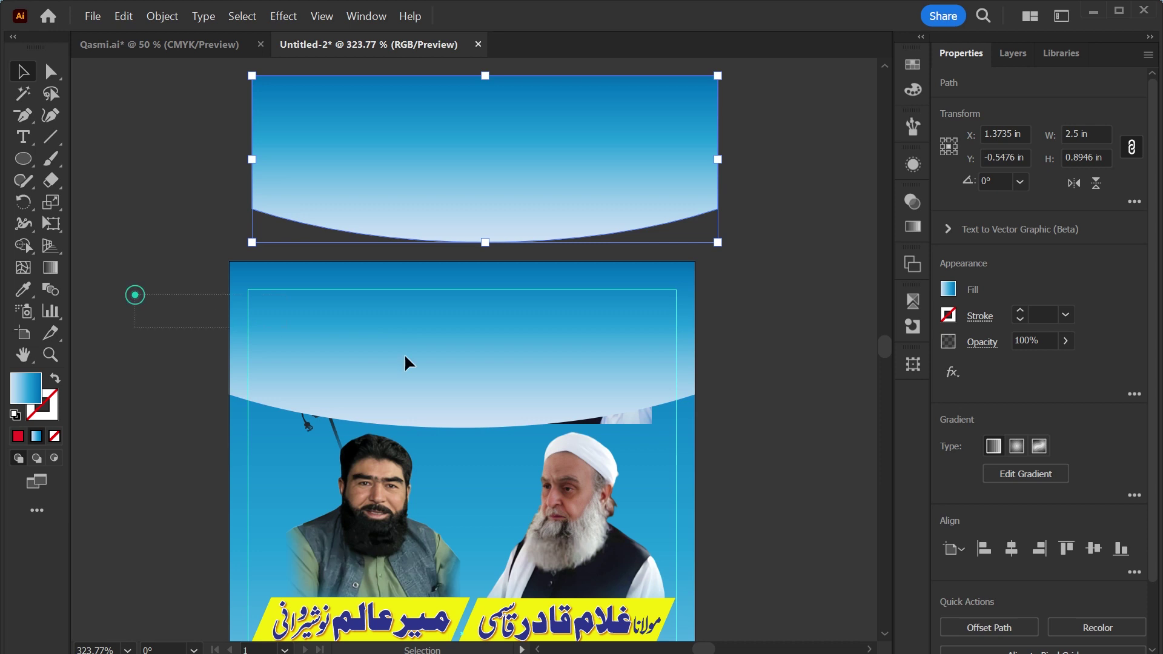
Clip the flag and speaker photo inside the curved header shape with Ctrl+7.
{"action": "key", "text": "ctrl+alt+a"}
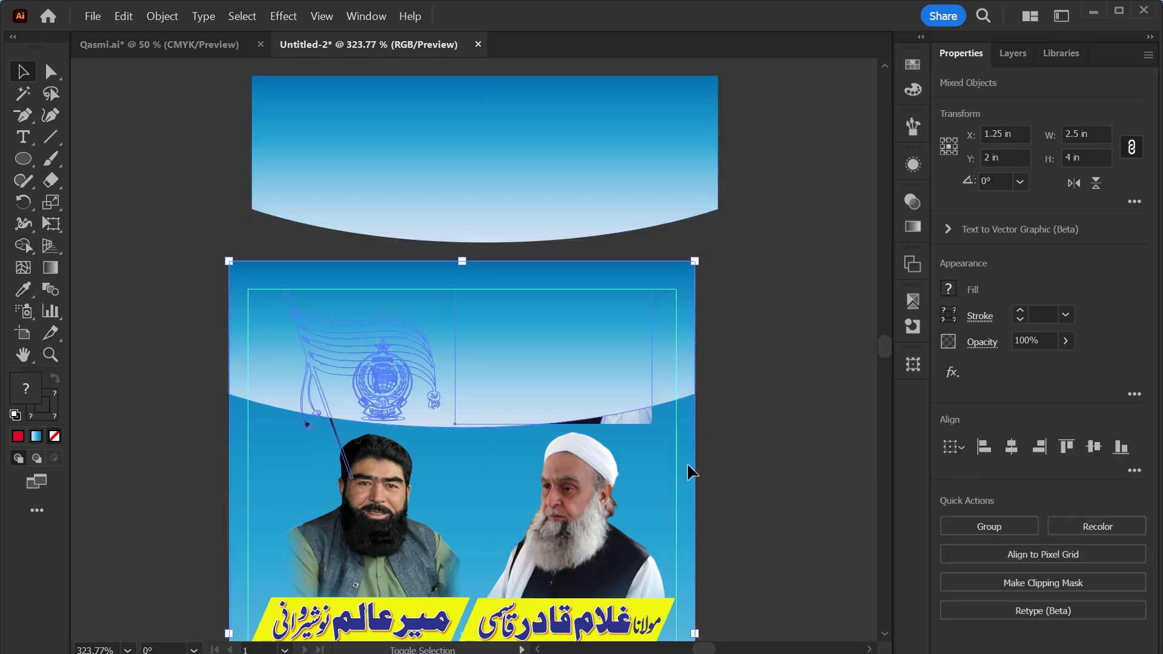
{"action": "left_click", "coordinate": [688, 465]}
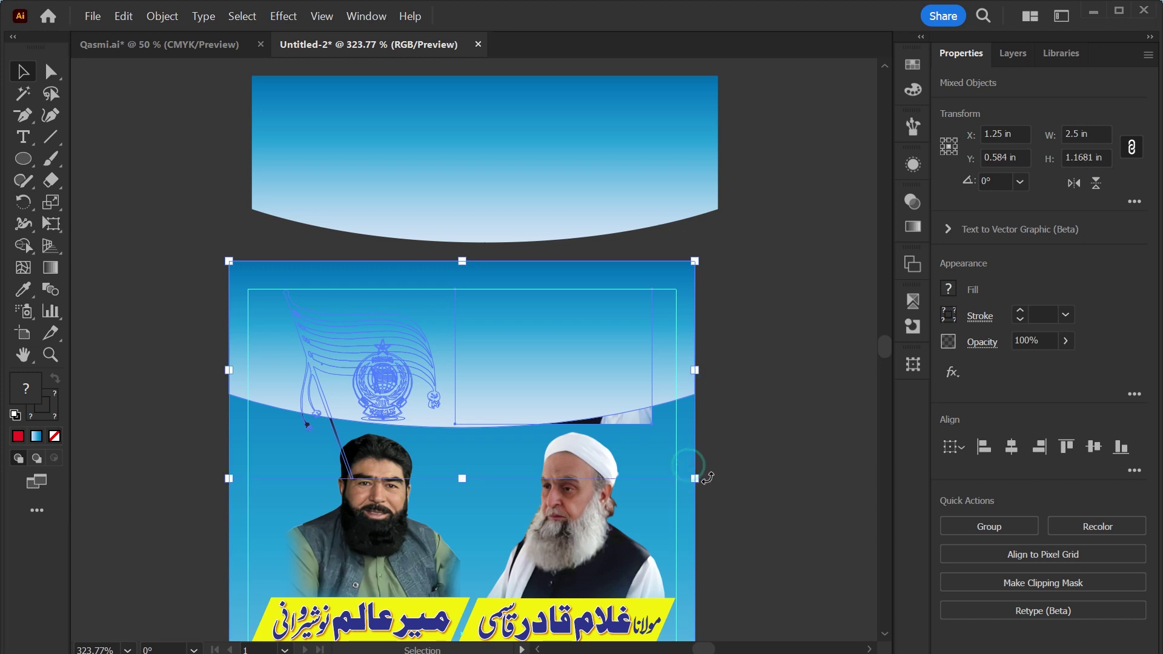
{"action": "key", "text": "a"}
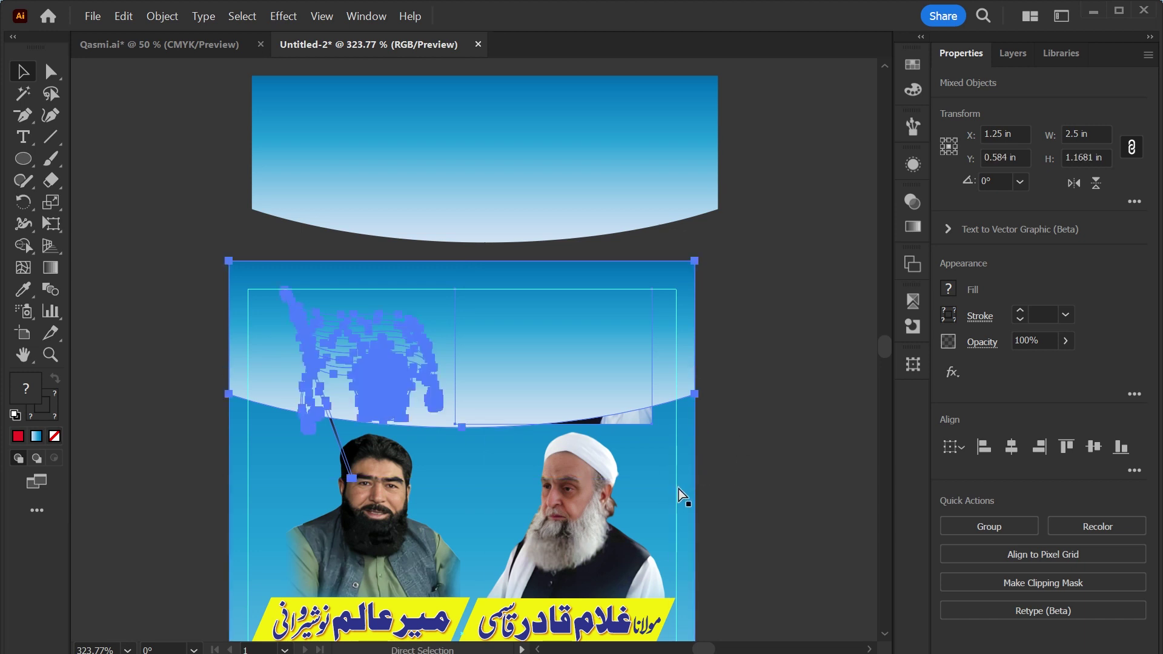
{"action": "key", "text": "v"}
{"action": "key", "text": "ctrl+7"}
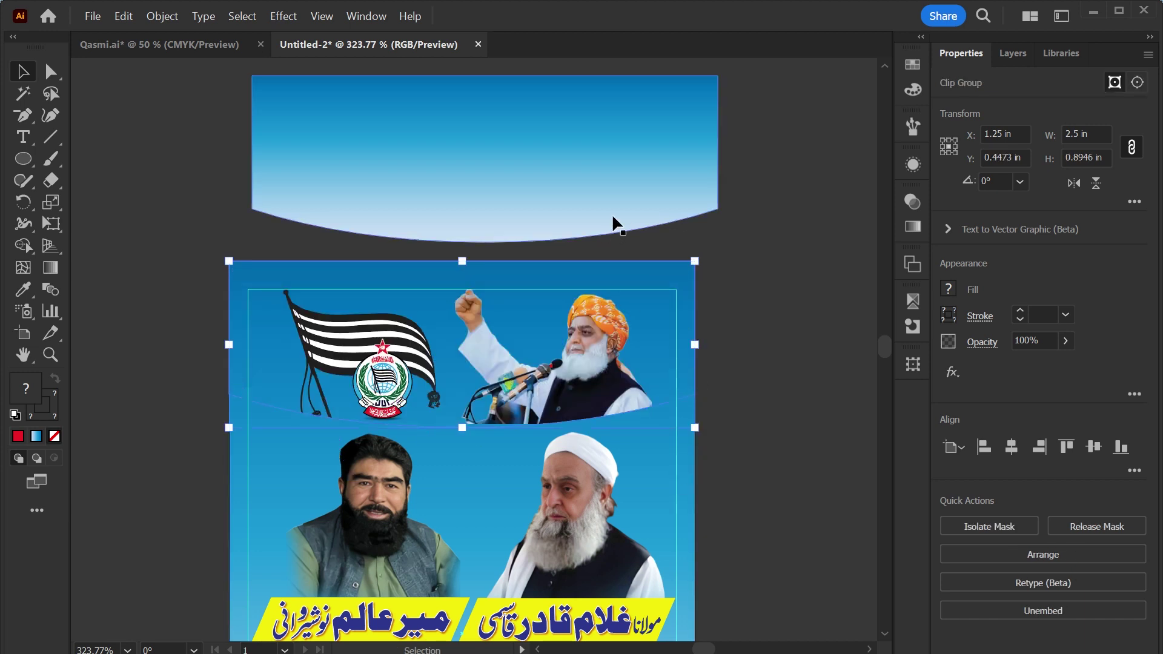
Set the gradient band copy back on the header behind the clipped photos.
{"action": "left_click_drag", "start_coordinate": [611, 213], "coordinate": [590, 397]}
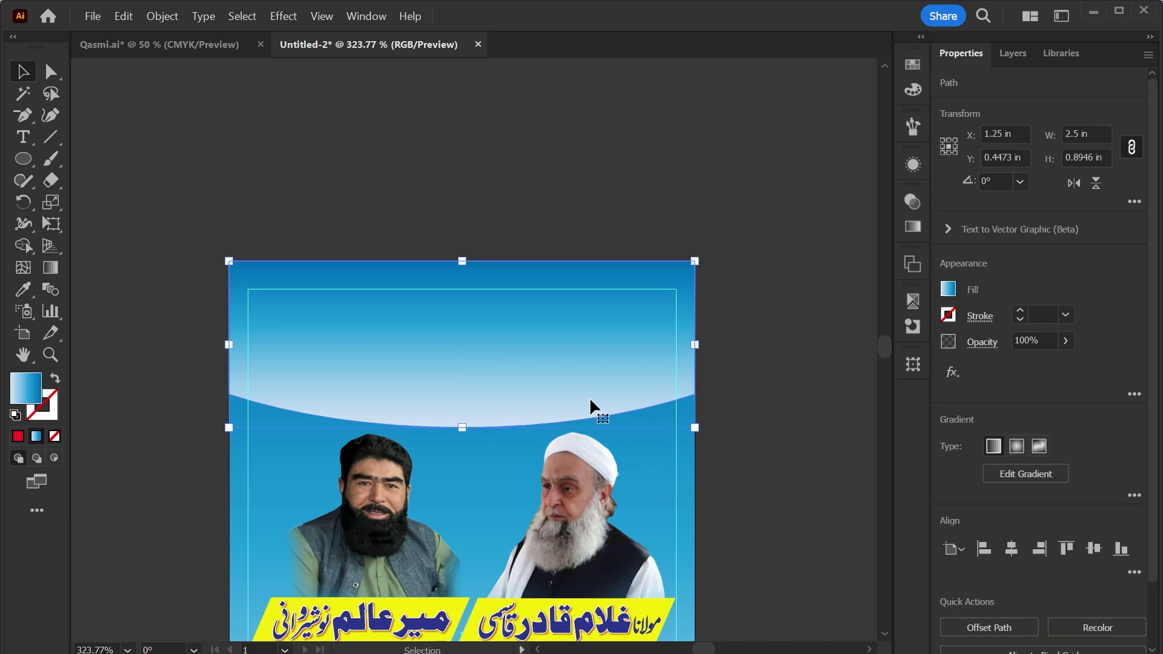
{"action": "key", "text": "a"}
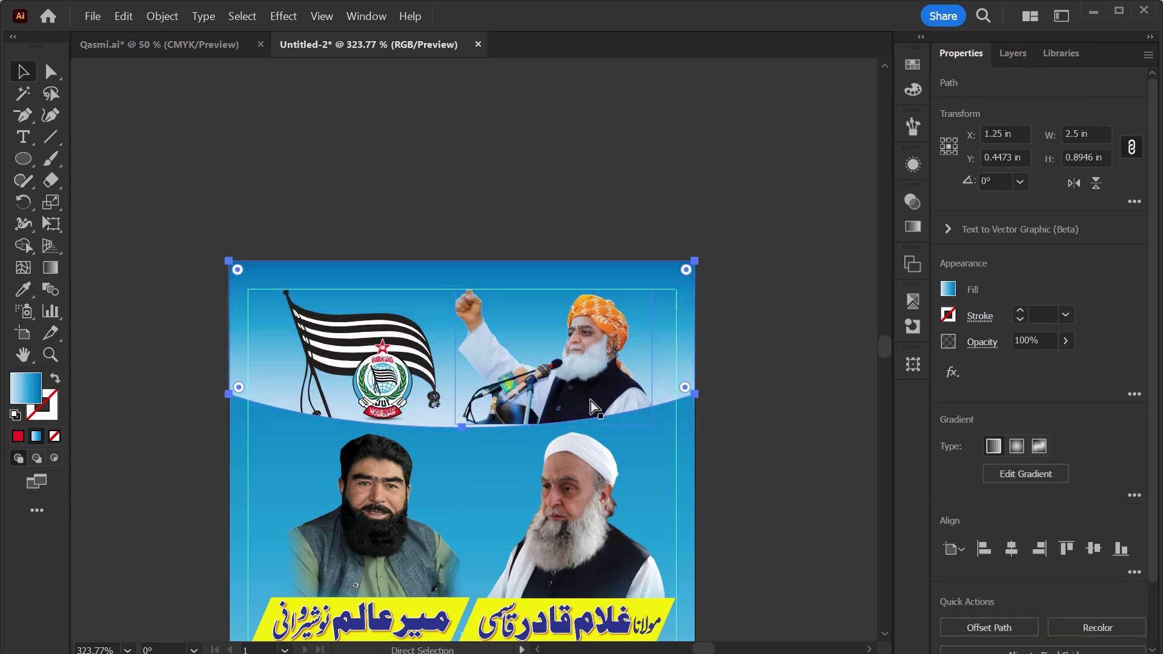
{"action": "key", "text": "v"}
{"action": "double_click", "coordinate": [614, 417]}
{"action": "key", "text": "ctrl+plus"}
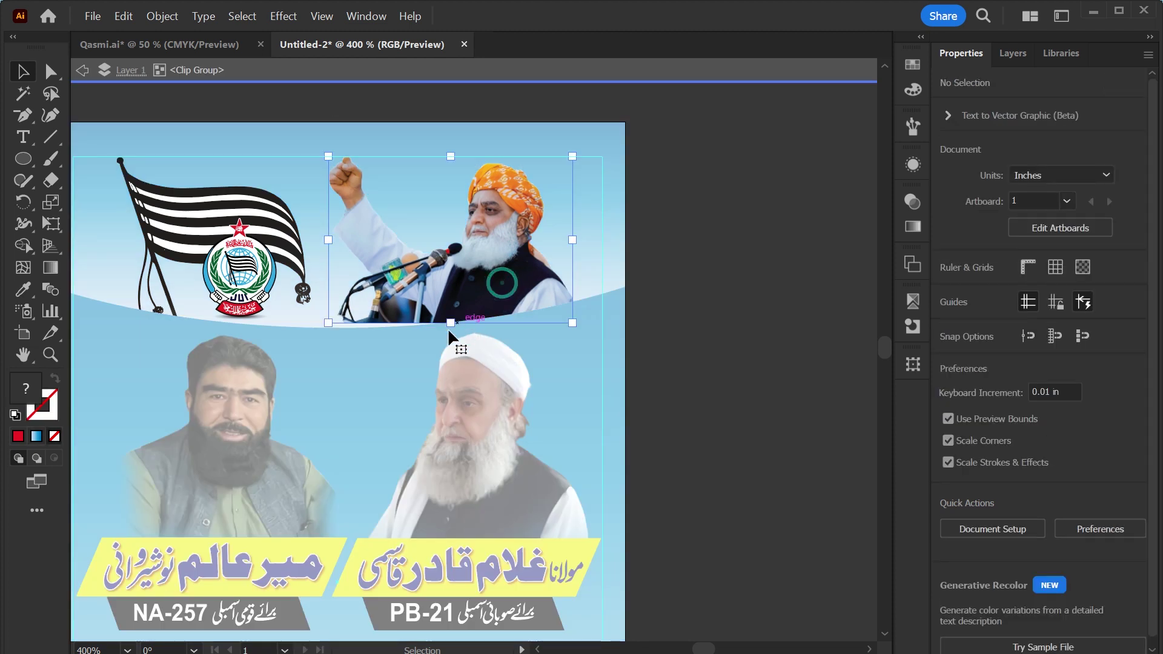
Enlarge the speaker photo and flag inside the clipped curved header, then exit isolation mode.
{"action": "left_click", "coordinate": [452, 323]}
{"action": "left_click_drag", "start_coordinate": [449, 328], "coordinate": [449, 333]}
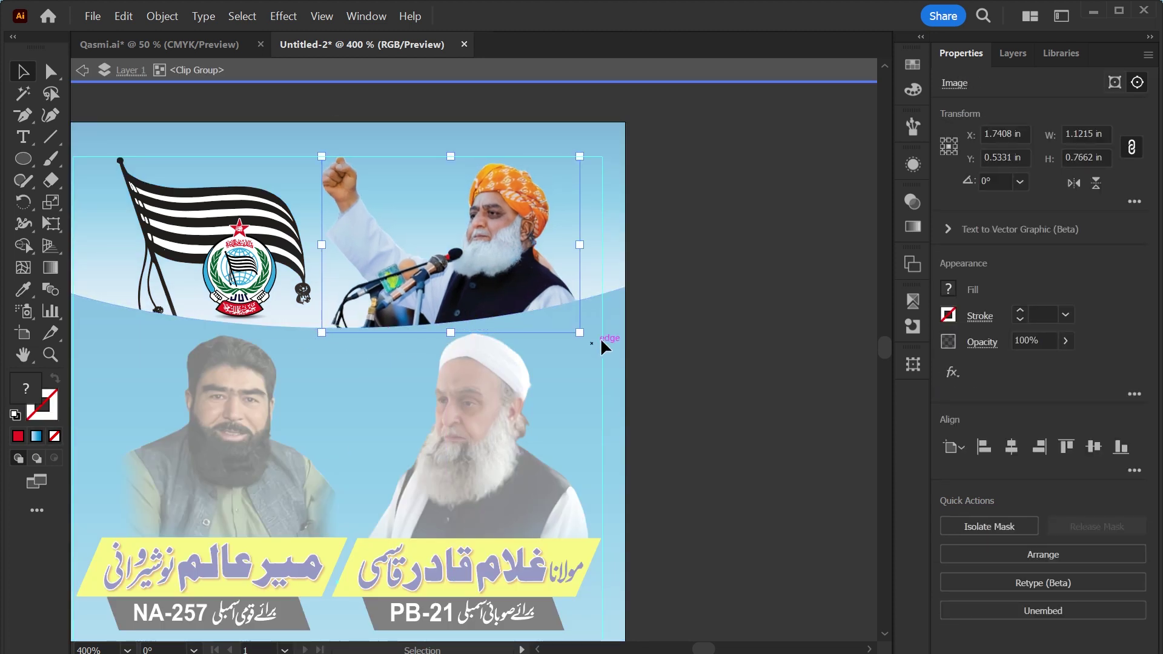
{"action": "left_click", "coordinate": [640, 339]}
{"action": "key", "text": "ctrl+minus"}
{"action": "left_click", "coordinate": [340, 403]}
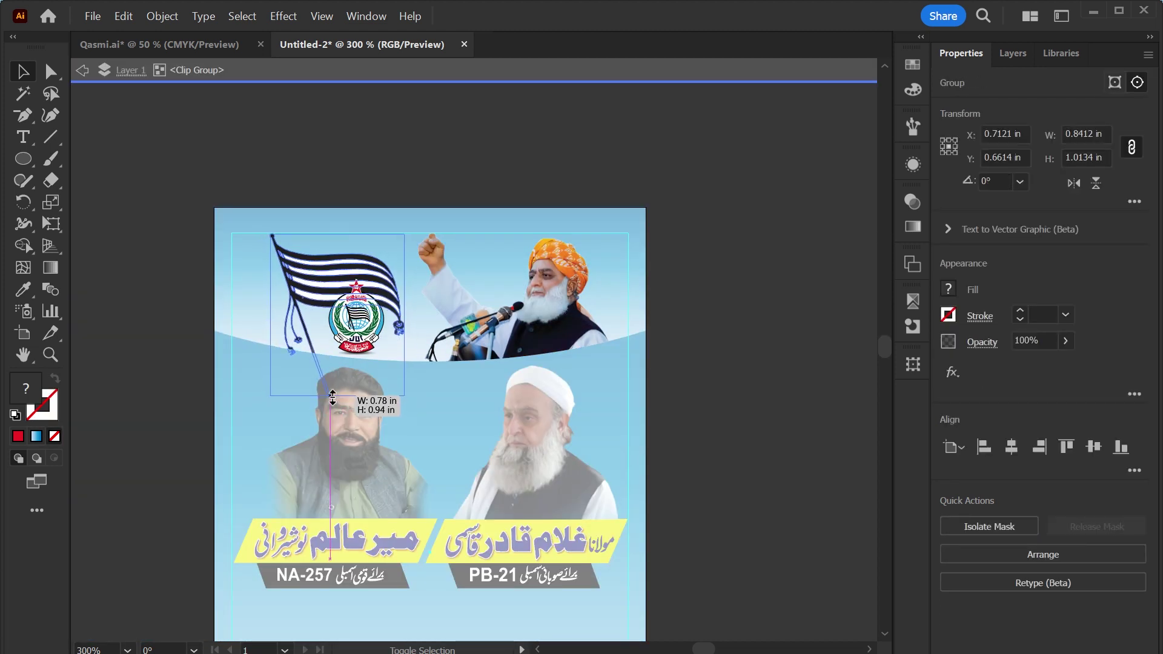
{"action": "double_click", "coordinate": [652, 212]}
{"action": "scroll", "coordinate": [651, 212], "scroll_direction": "up", "scroll_amount": 1}
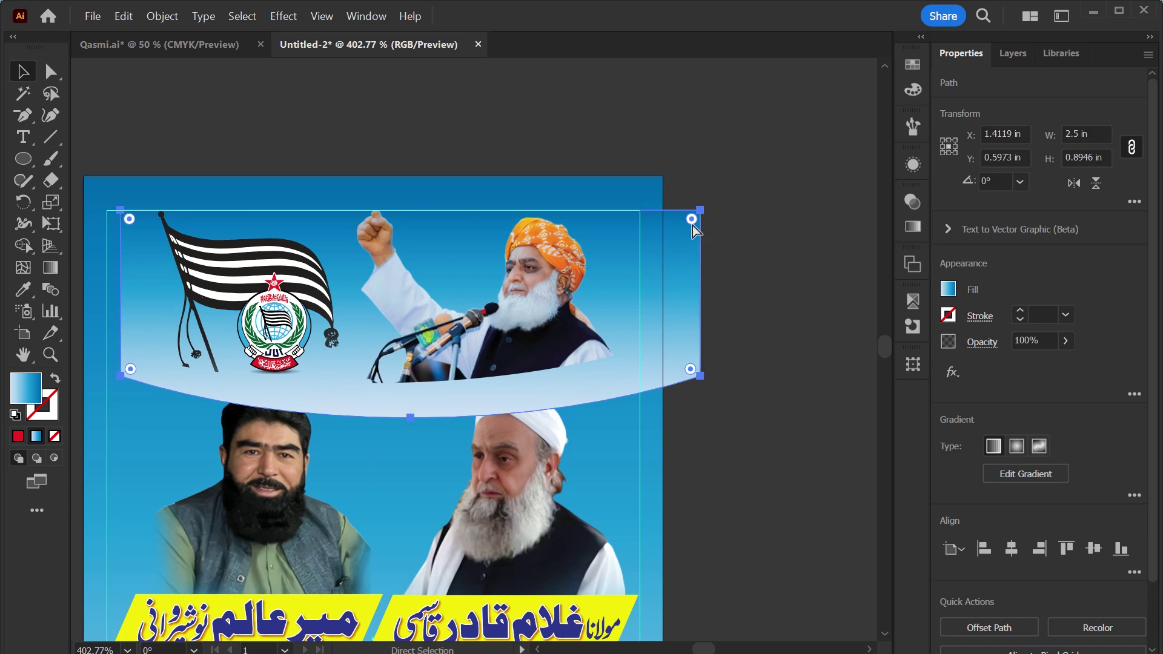
Move the curved gradient band slightly lower and fade it to 19% opacity.
{"action": "left_click_drag", "start_coordinate": [656, 215], "coordinate": [657, 233]}
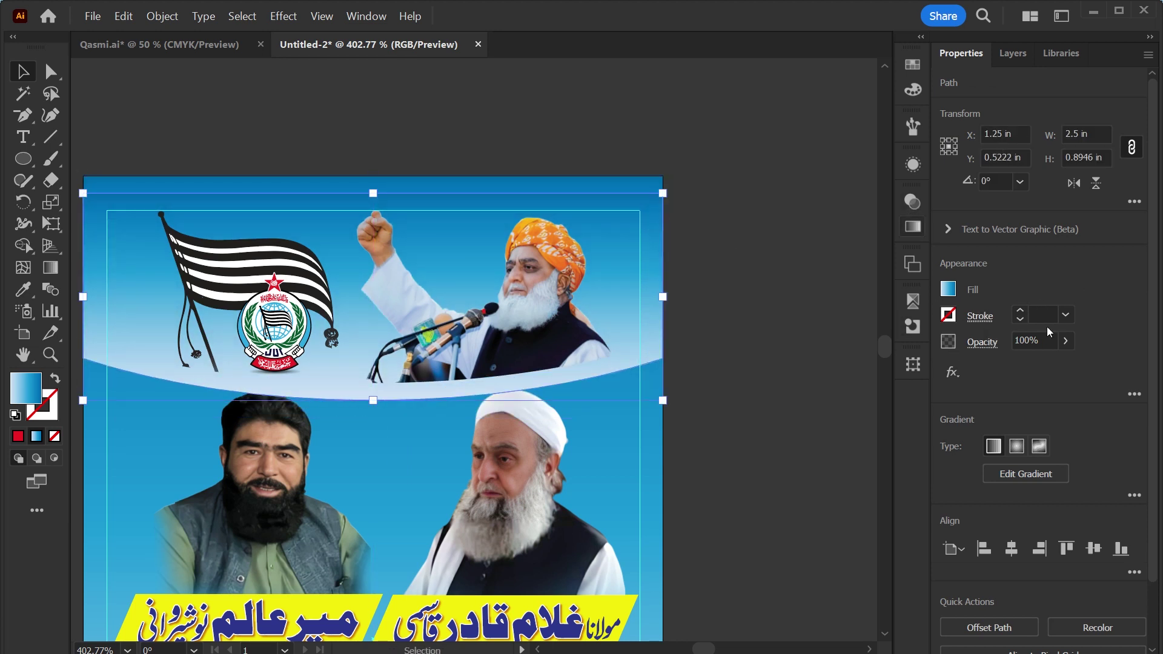
{"action": "left_click_drag", "start_coordinate": [1018, 361], "coordinate": [1006, 364]}
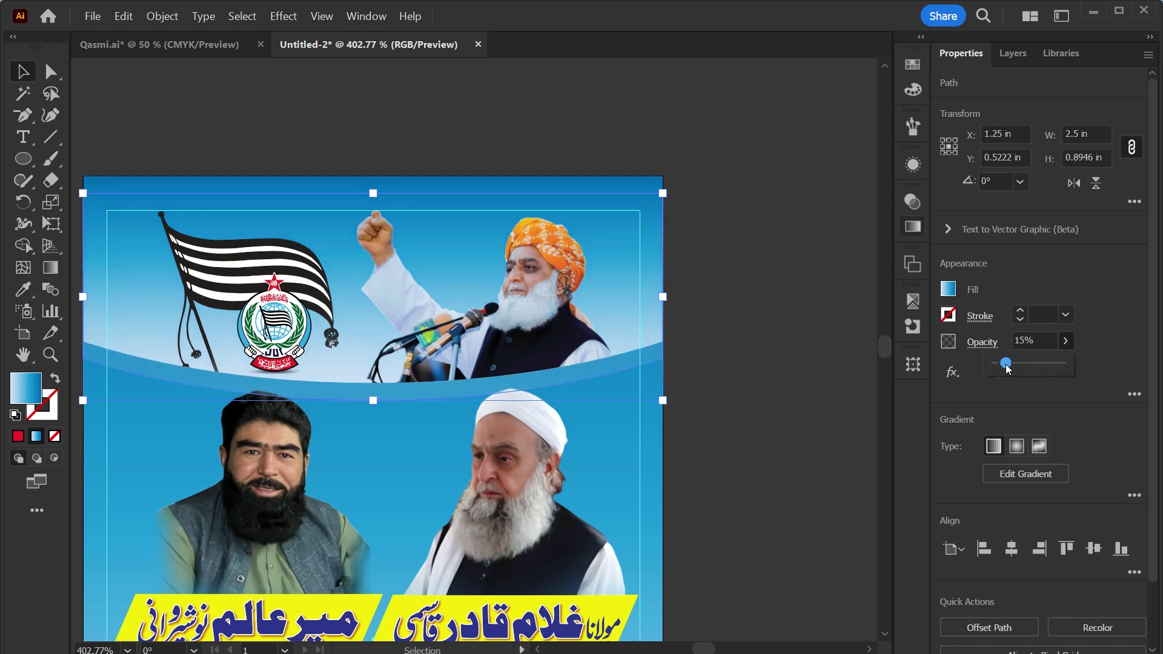
{"action": "left_click", "coordinate": [769, 452]}
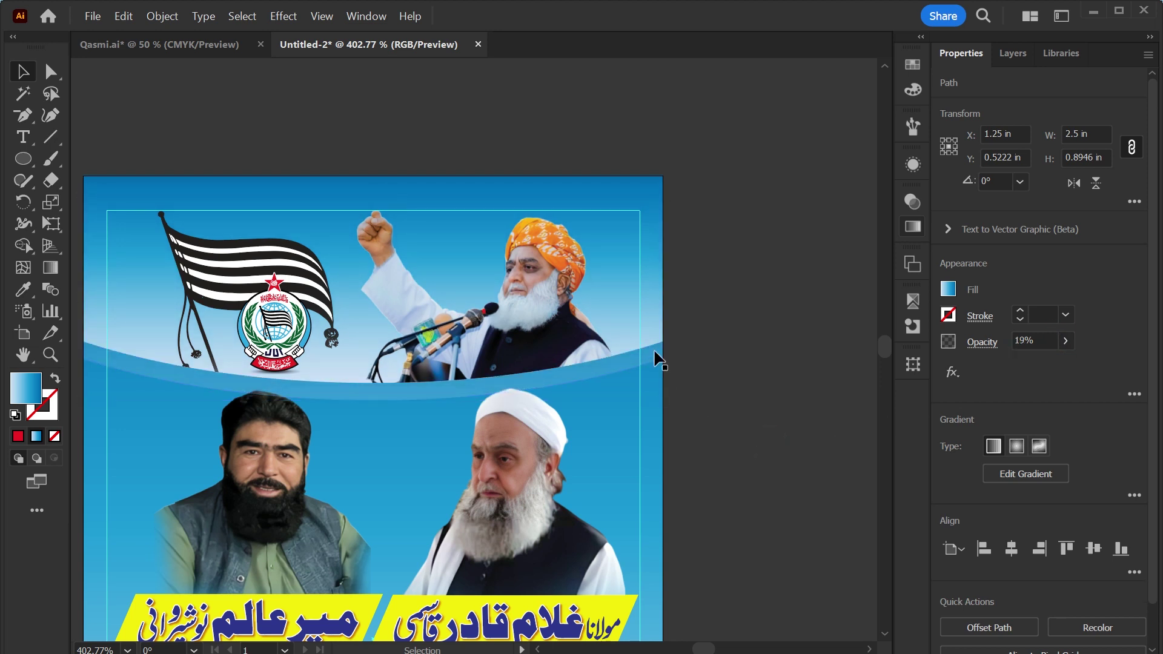
{"action": "key", "text": "ctrl+minus"}
{"action": "key", "text": "ctrl+minus"}
{"action": "key", "text": "ctrl+minus"}
{"action": "left_click_drag", "start_coordinate": [435, 546], "coordinate": [711, 493]}
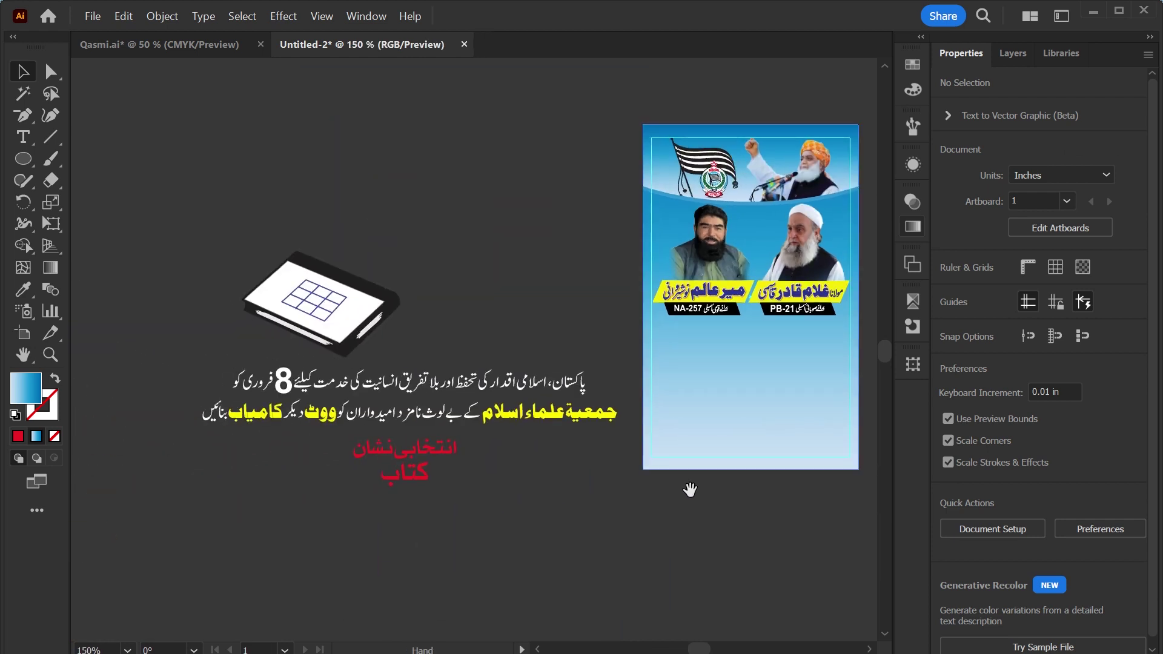
Bring the book symbol onto the flyer, scaled down and centred below the candidates.
{"action": "left_click_drag", "start_coordinate": [403, 391], "coordinate": [319, 435]}
{"action": "left_click_drag", "start_coordinate": [321, 306], "coordinate": [739, 384]}
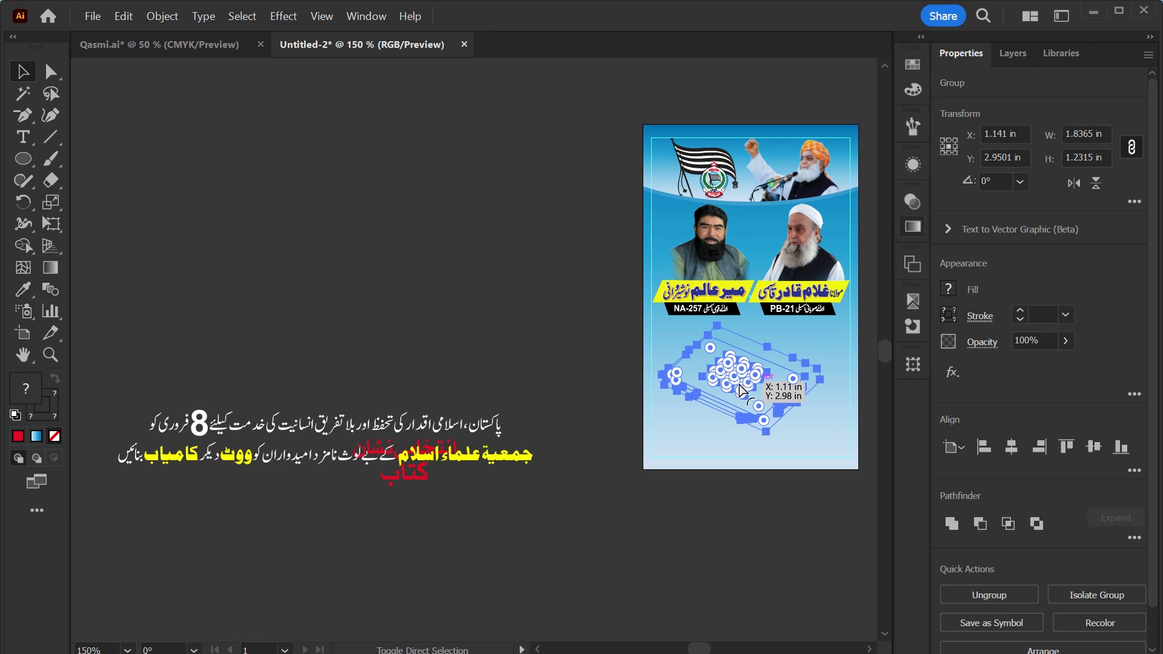
{"action": "scroll", "coordinate": [739, 384], "scroll_direction": "up", "scroll_amount": 1}
{"action": "left_click_drag", "start_coordinate": [742, 431], "coordinate": [595, 432]}
{"action": "scroll", "coordinate": [594, 433], "scroll_direction": "up", "scroll_amount": 4}
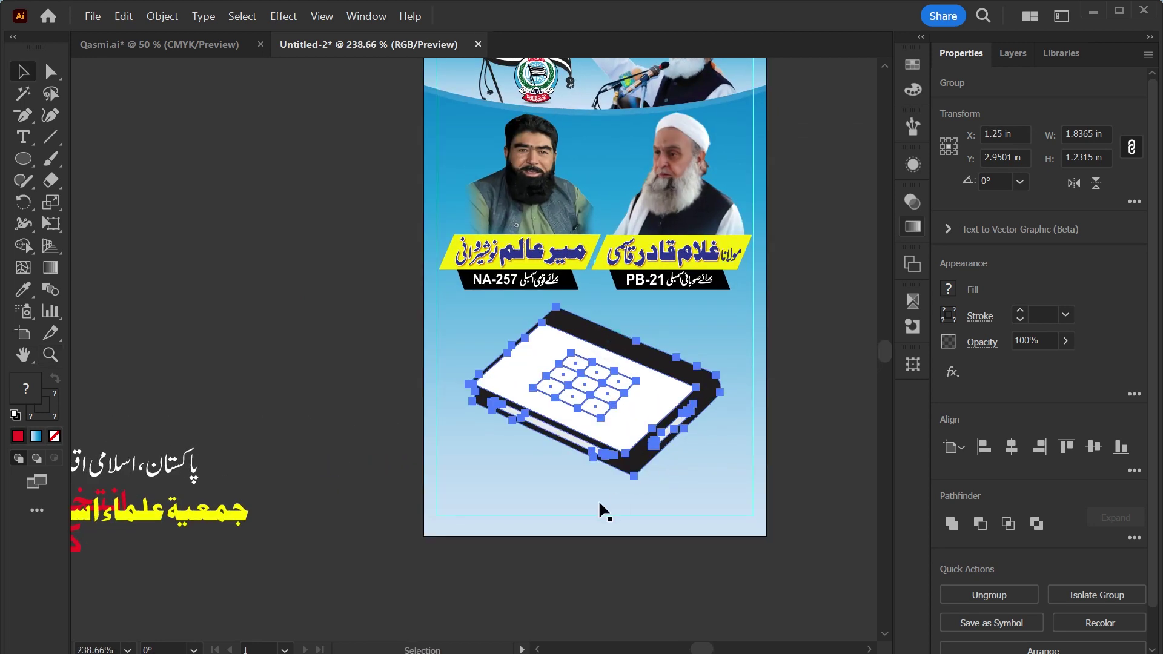
{"action": "left_click_drag", "start_coordinate": [593, 482], "coordinate": [605, 455]}
{"action": "left_click_drag", "start_coordinate": [606, 398], "coordinate": [607, 398]}
{"action": "scroll", "coordinate": [599, 466], "scroll_direction": "up", "scroll_amount": 3}
Move the Urdu slogan text block below the artboard.
{"action": "left_click", "coordinate": [777, 358]}
{"action": "left_click", "coordinate": [721, 363]}
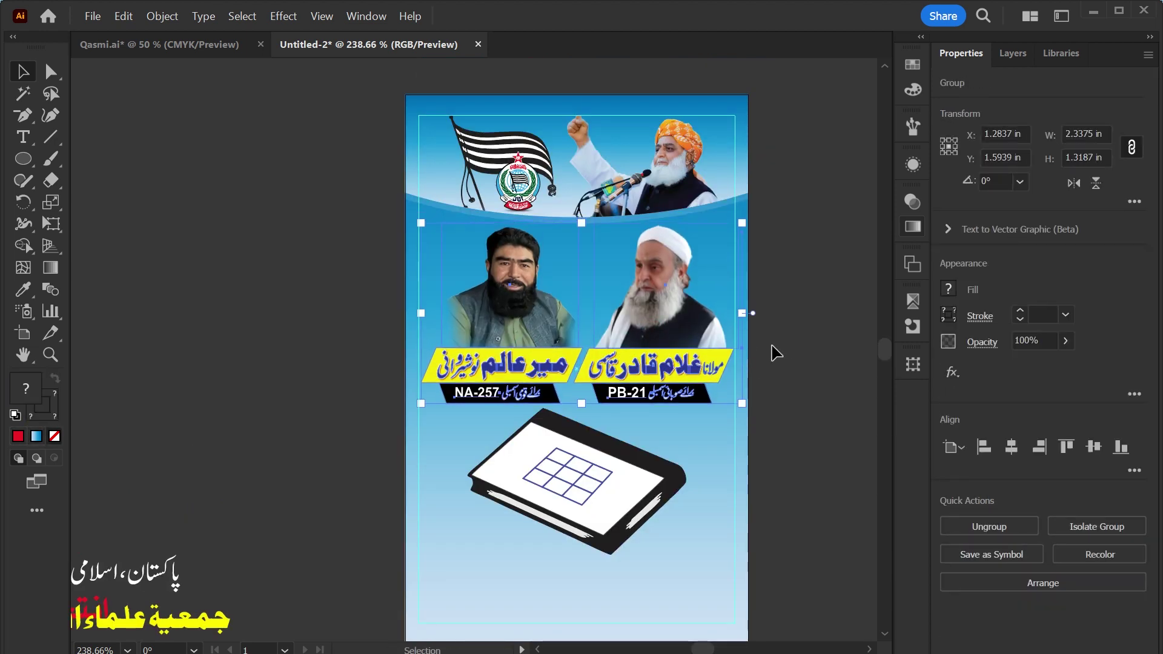
{"action": "left_click", "coordinate": [510, 587]}
{"action": "scroll", "coordinate": [510, 587], "scroll_direction": "down", "scroll_amount": 5}
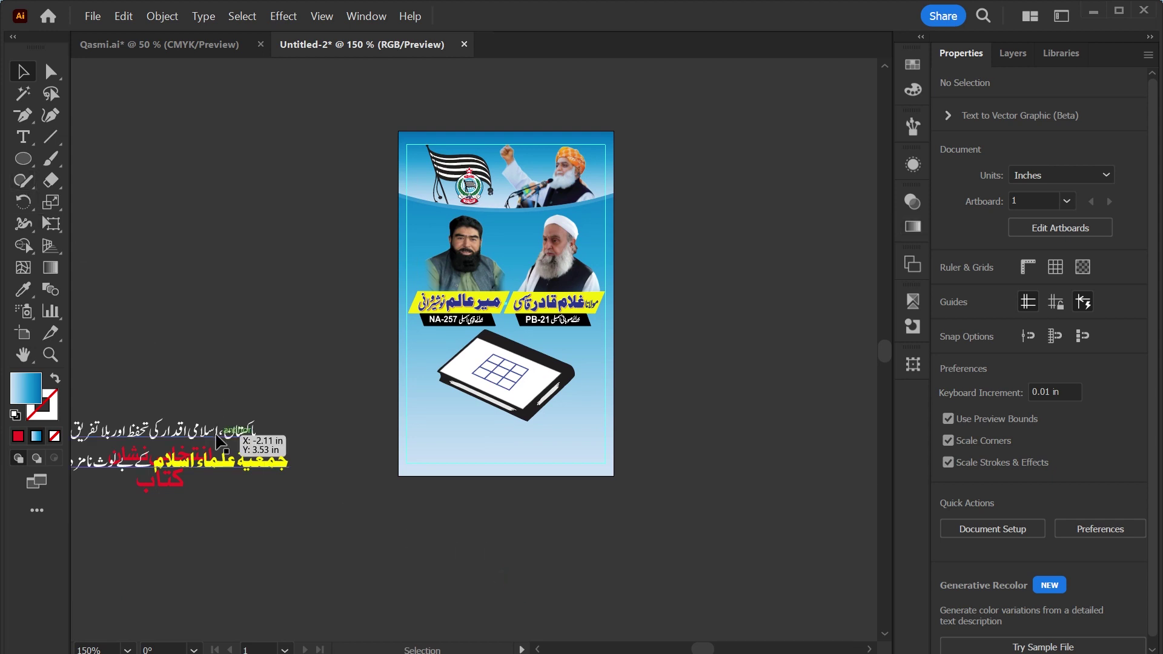
{"action": "left_click_drag", "start_coordinate": [221, 442], "coordinate": [407, 549]}
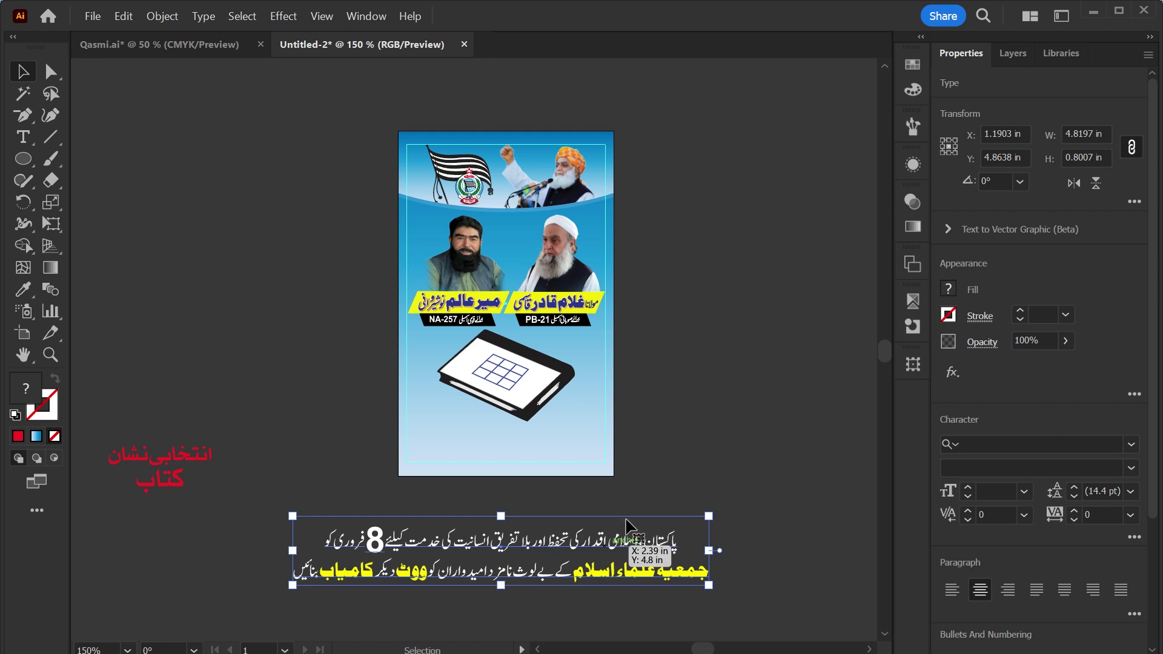
{"action": "left_click", "coordinate": [678, 442]}
{"action": "key", "text": "z"}
{"action": "left_click_drag", "start_coordinate": [691, 561], "coordinate": [695, 480]}
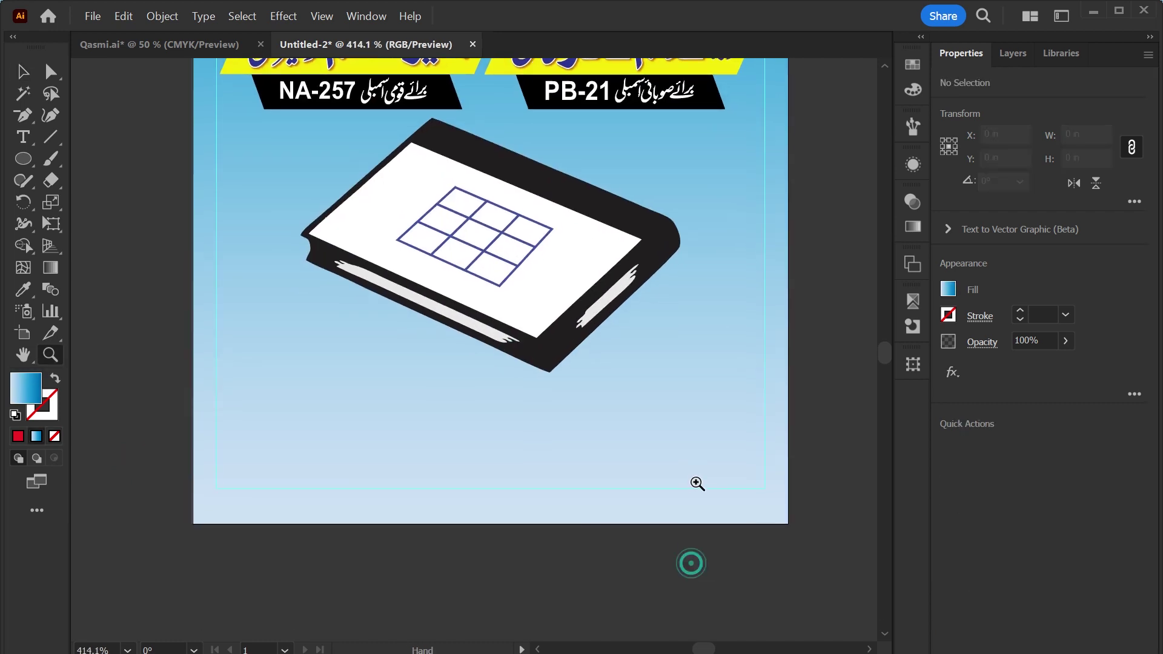
Draw a wide rectangle across the flyer's bottom with the header's blue as its outline.
{"action": "left_click_drag", "start_coordinate": [27, 161], "coordinate": [63, 156]}
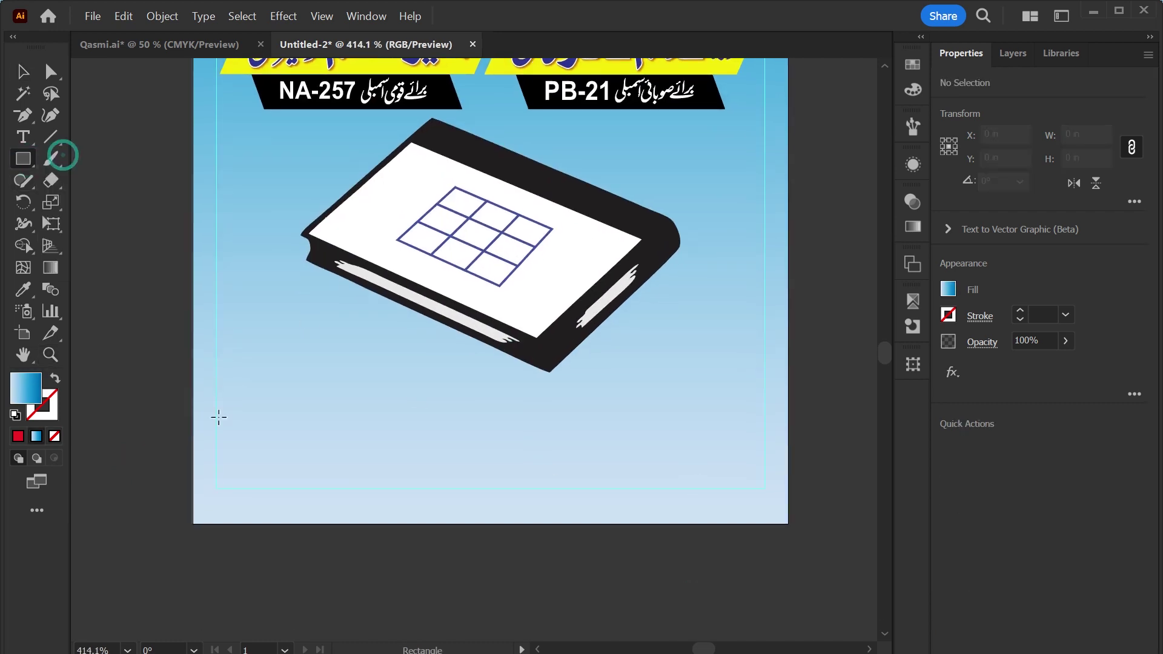
{"action": "left_click_drag", "start_coordinate": [218, 487], "coordinate": [610, 388]}
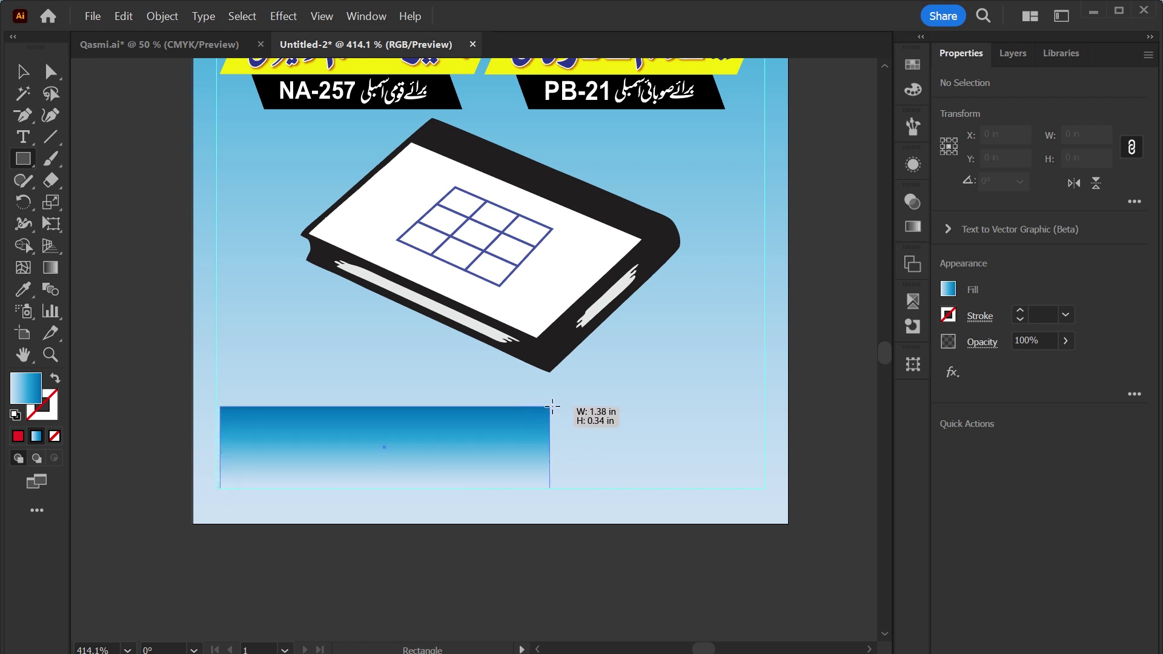
{"action": "left_click_drag", "start_coordinate": [611, 437], "coordinate": [766, 439]}
{"action": "left_click", "coordinate": [60, 417]}
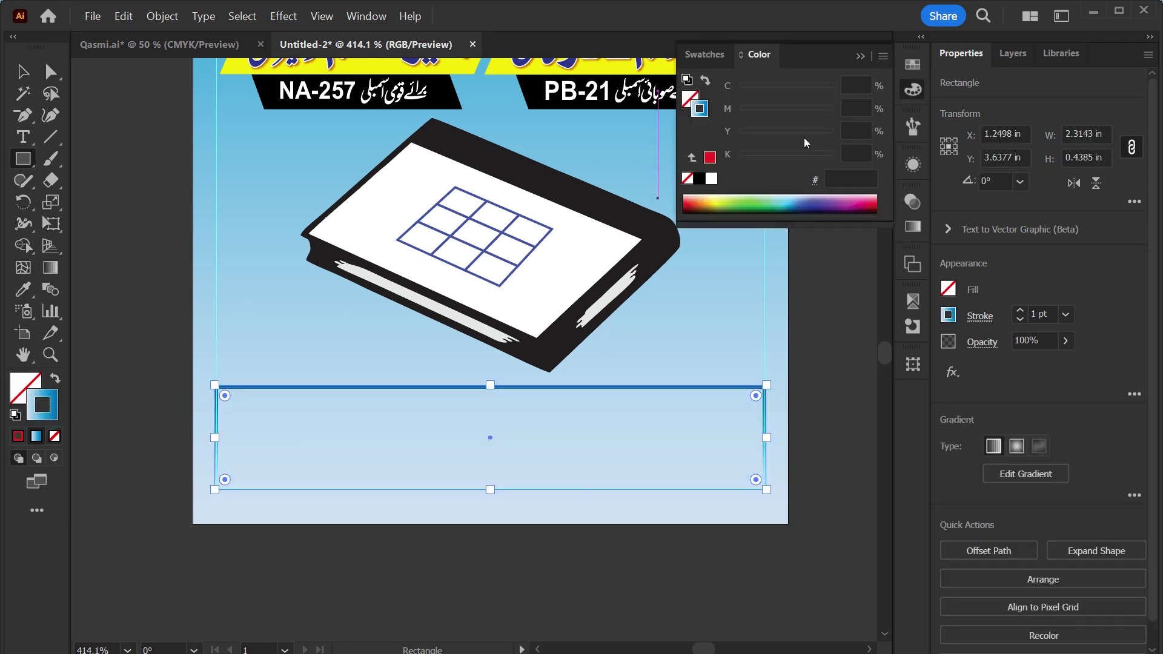
{"action": "left_click_drag", "start_coordinate": [659, 284], "coordinate": [657, 605]}
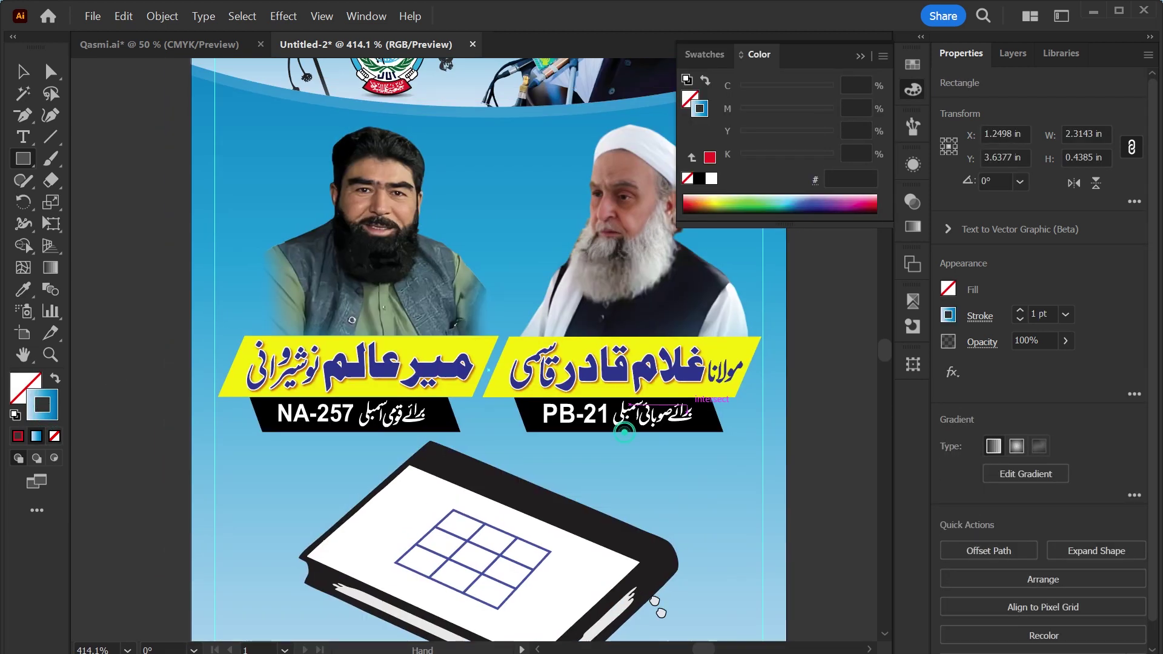
{"action": "left_click_drag", "start_coordinate": [624, 432], "coordinate": [680, 561]}
{"action": "key", "text": "i"}
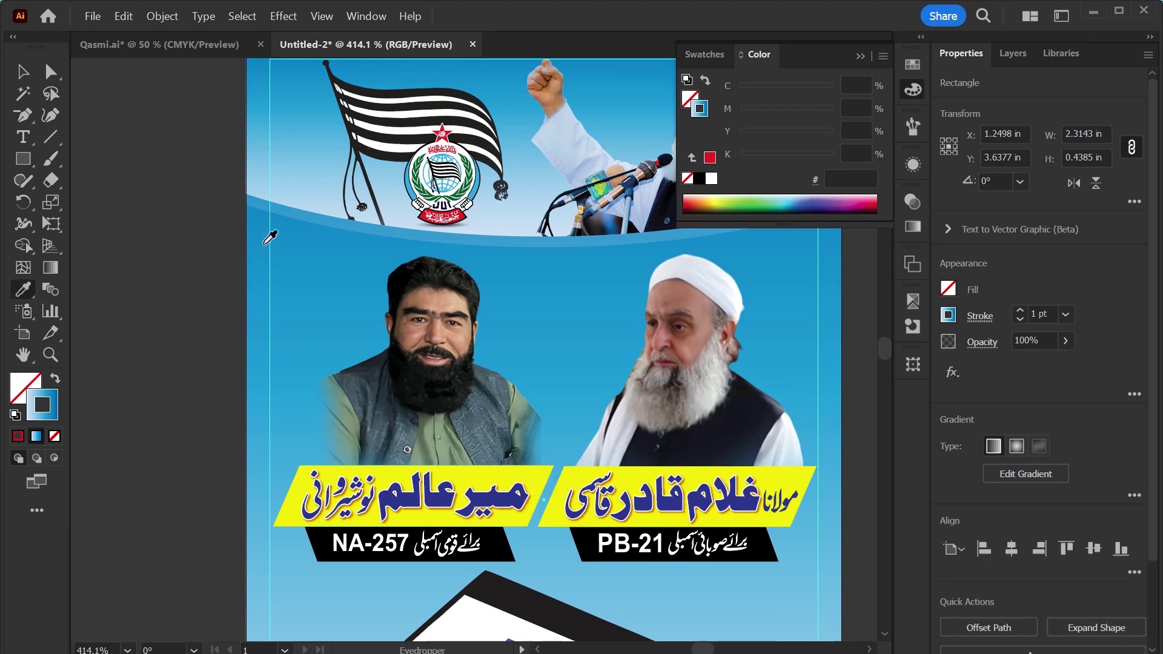
{"action": "left_click", "coordinate": [265, 244]}
Set the box outline to 0.75 pt and add a solid blue block at its right end.
{"action": "left_click", "coordinate": [1065, 313]}
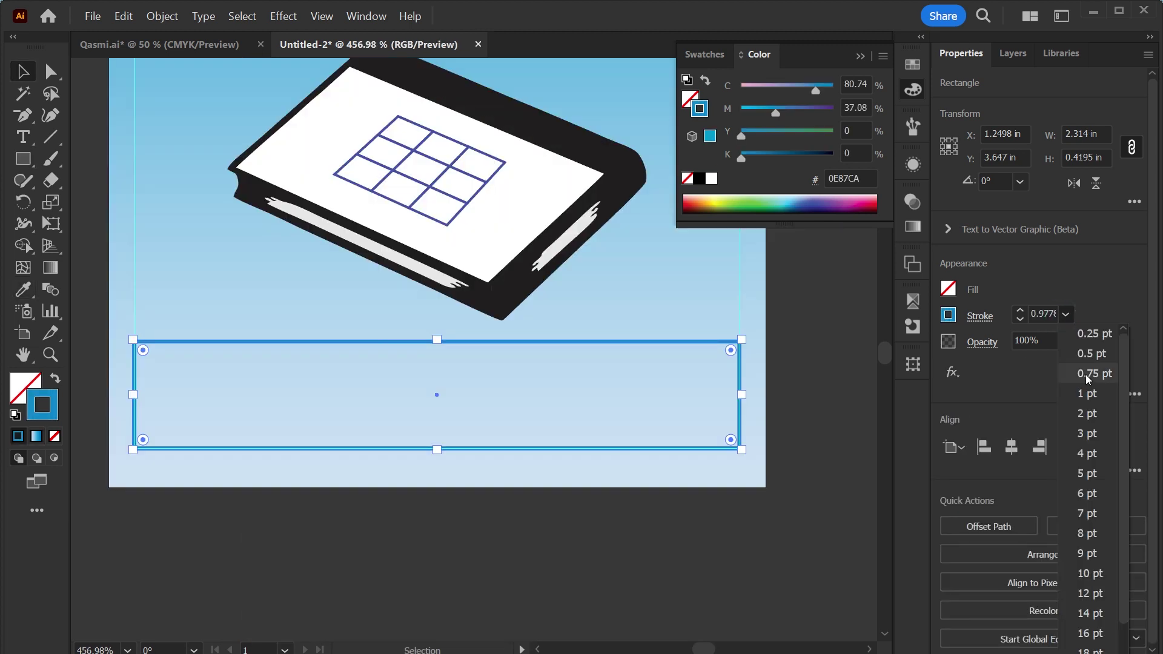
{"action": "left_click", "coordinate": [1088, 375]}
{"action": "key", "text": "a"}
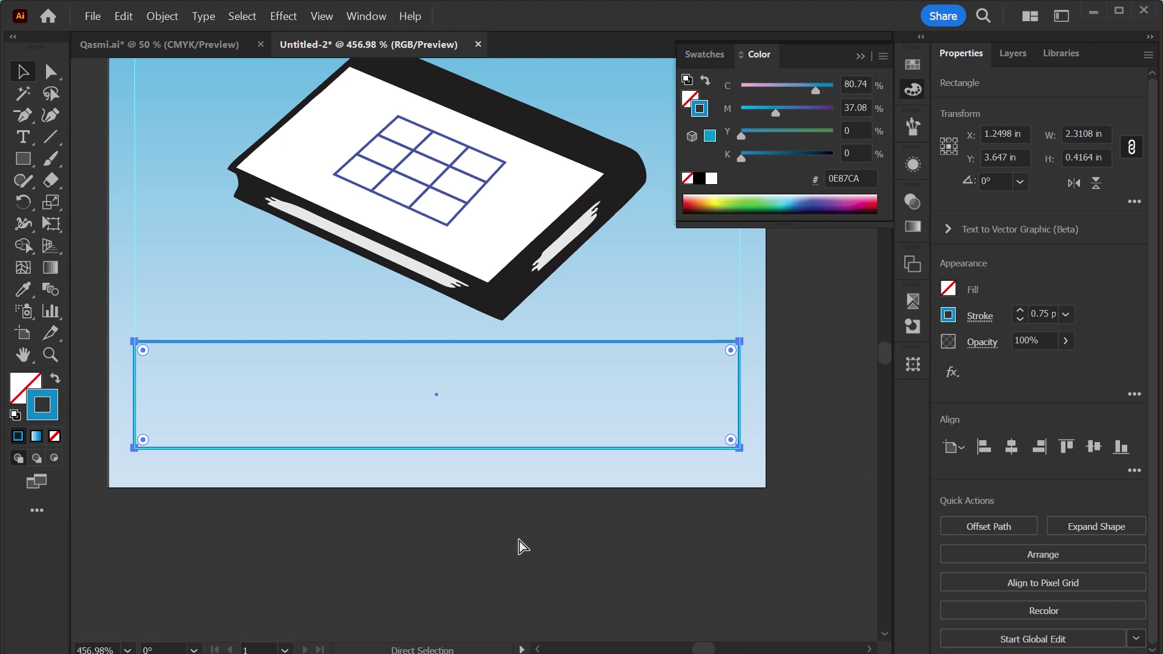
{"action": "key", "text": "v"}
{"action": "left_click_drag", "start_coordinate": [134, 394], "coordinate": [607, 394]}
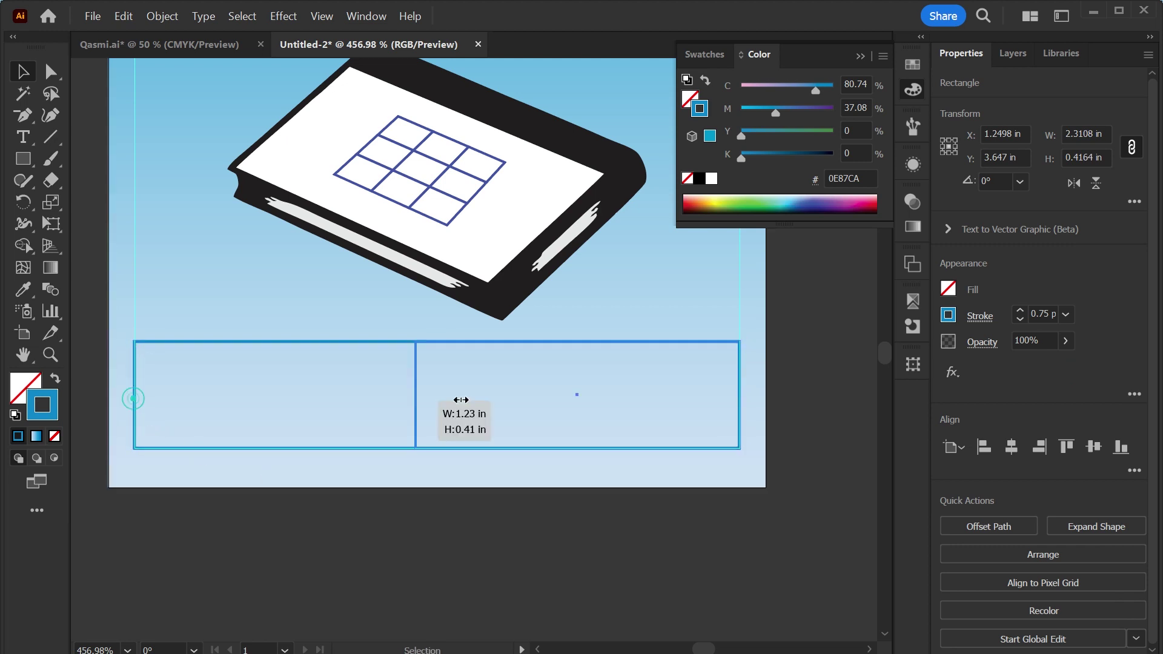
{"action": "key", "text": "shift+x"}
{"action": "left_click", "coordinate": [613, 530]}
{"action": "scroll", "coordinate": [613, 531], "scroll_direction": "down", "scroll_amount": 2}
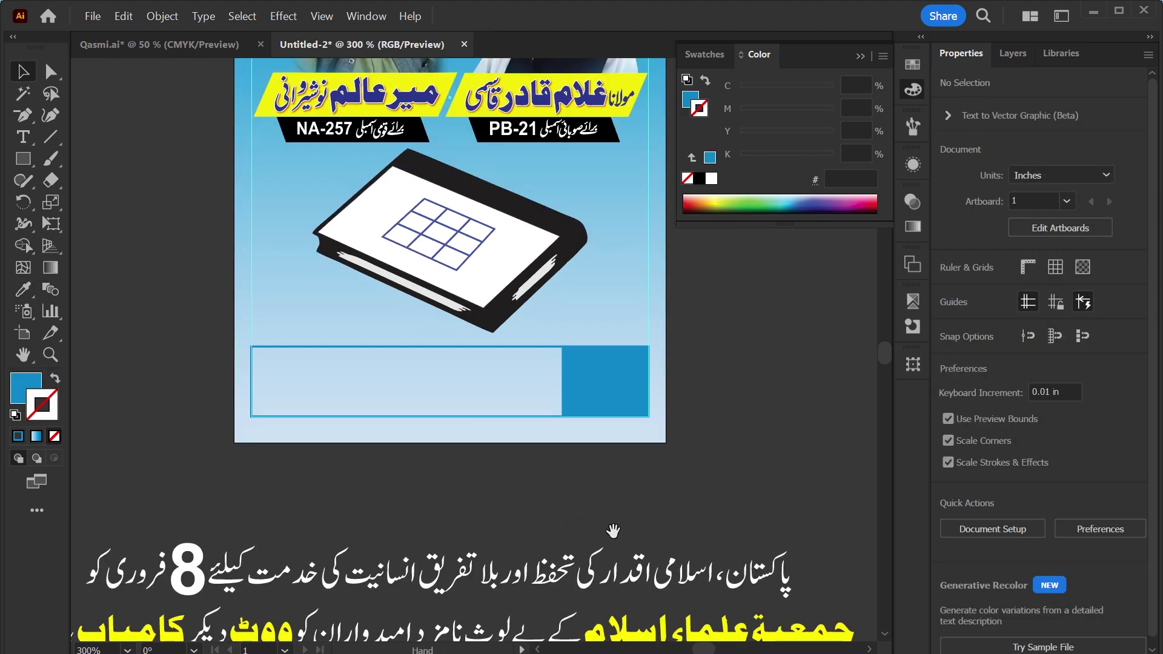
Cut the party heading words from the Urdu slogan into their own line above it.
{"action": "scroll", "coordinate": [643, 436], "scroll_direction": "down", "scroll_amount": 3}
{"action": "key", "text": "ctrl+minus"}
{"action": "key", "text": "t"}
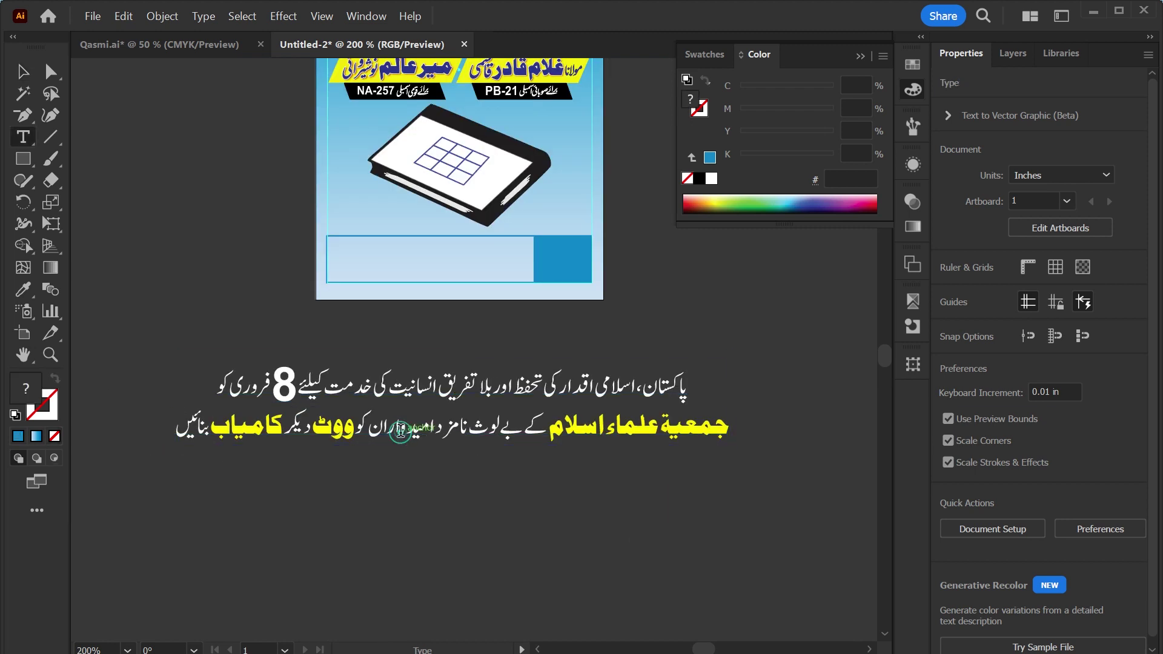
{"action": "left_click", "coordinate": [366, 431]}
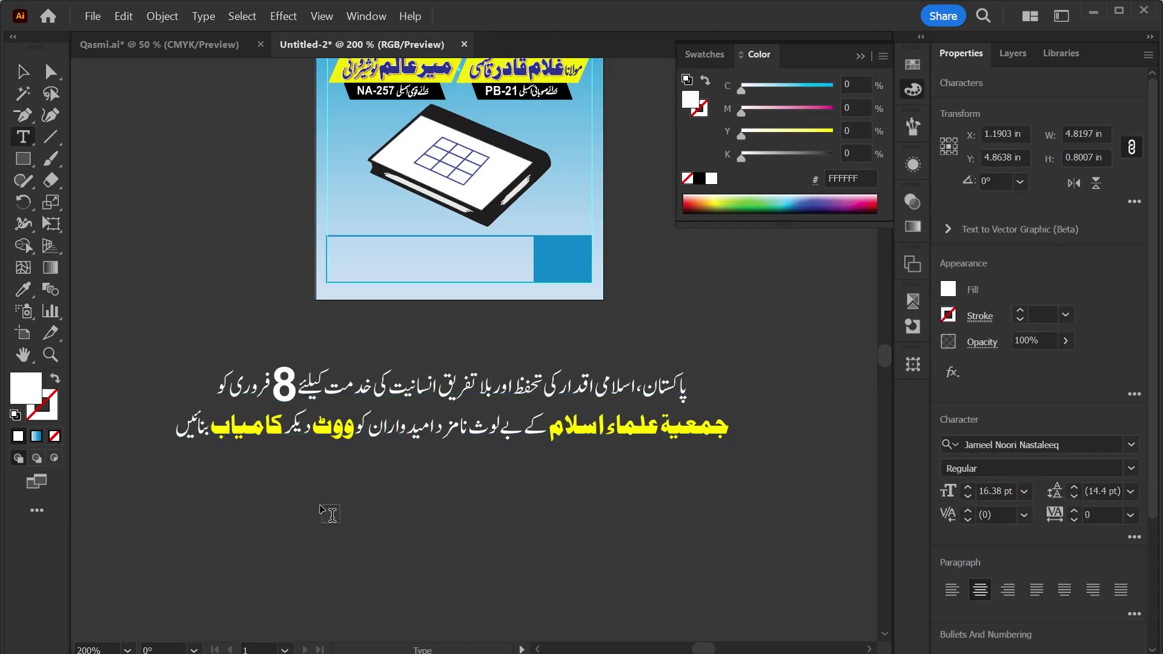
{"action": "key", "text": "shift+End"}
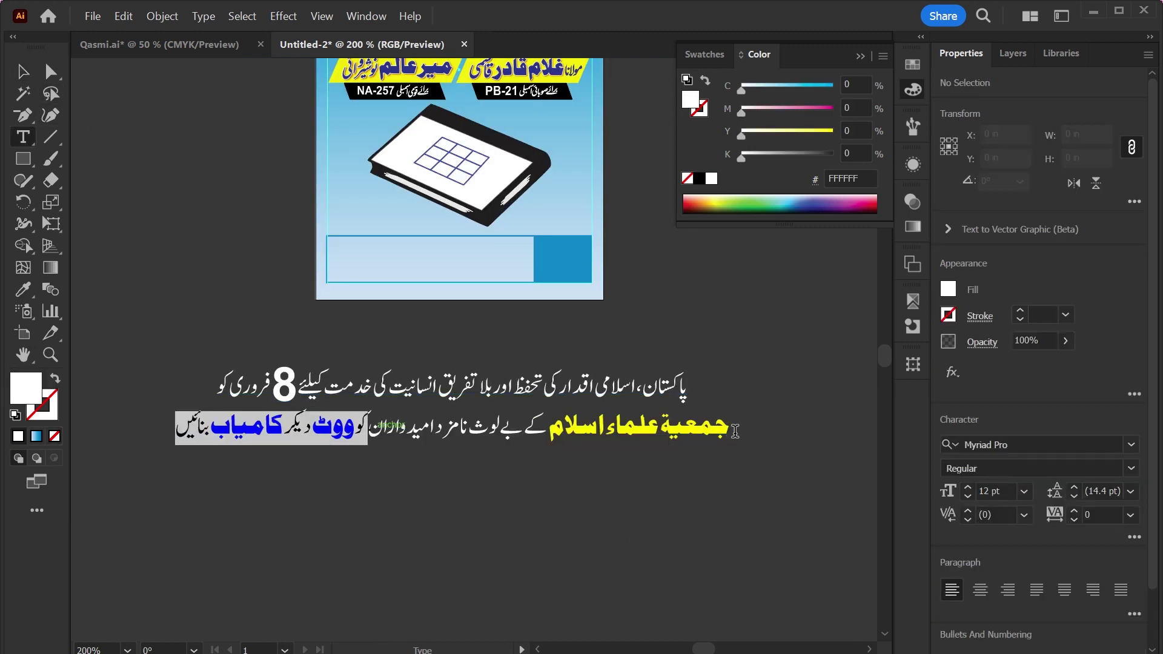
{"action": "left_click", "coordinate": [727, 432], "text": "shift"}
{"action": "key", "text": "BackSpace"}
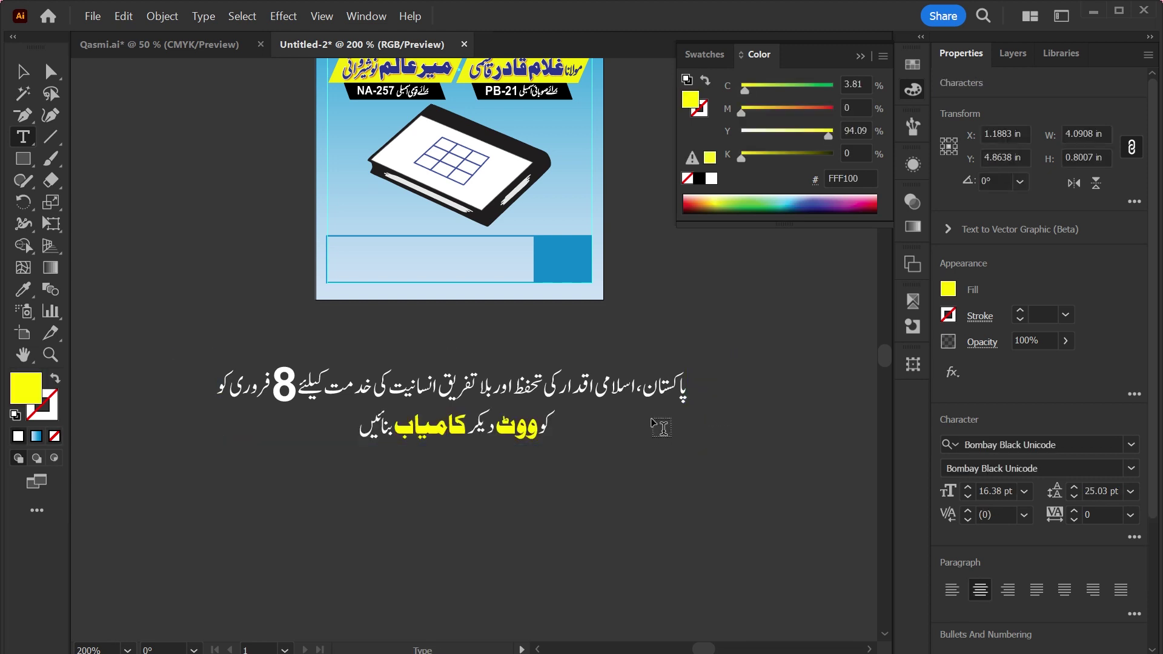
{"action": "left_click", "coordinate": [23, 72]}
{"action": "left_click", "coordinate": [337, 527]}
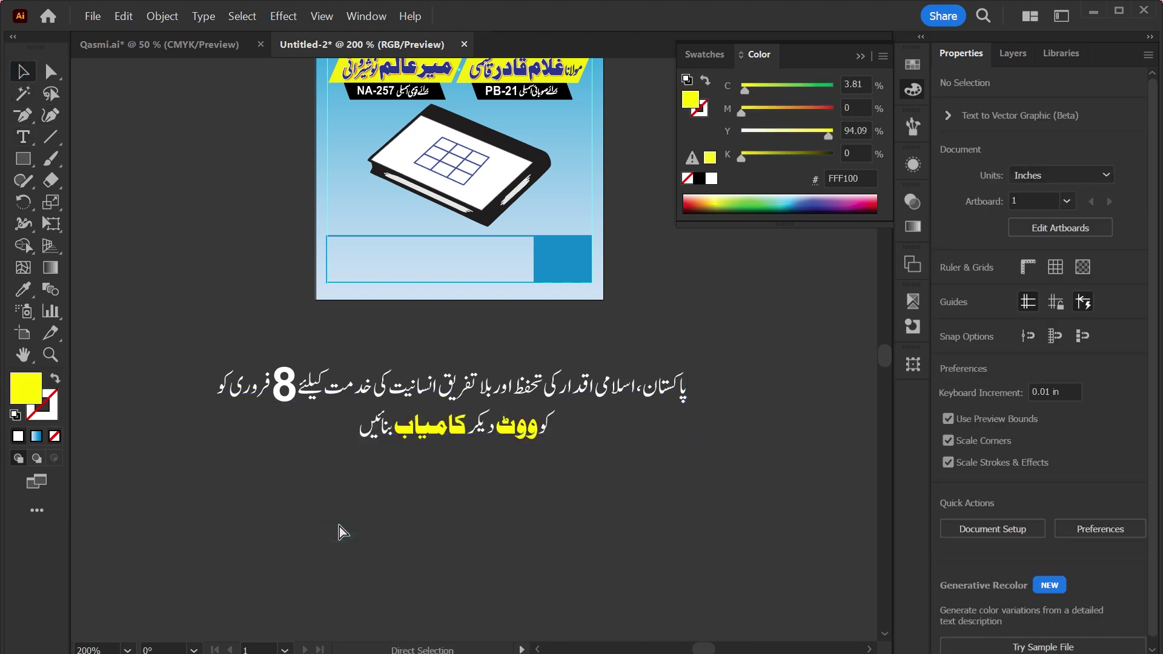
{"action": "key", "text": "ctrl+v"}
{"action": "left_click_drag", "start_coordinate": [545, 366], "coordinate": [546, 354]}
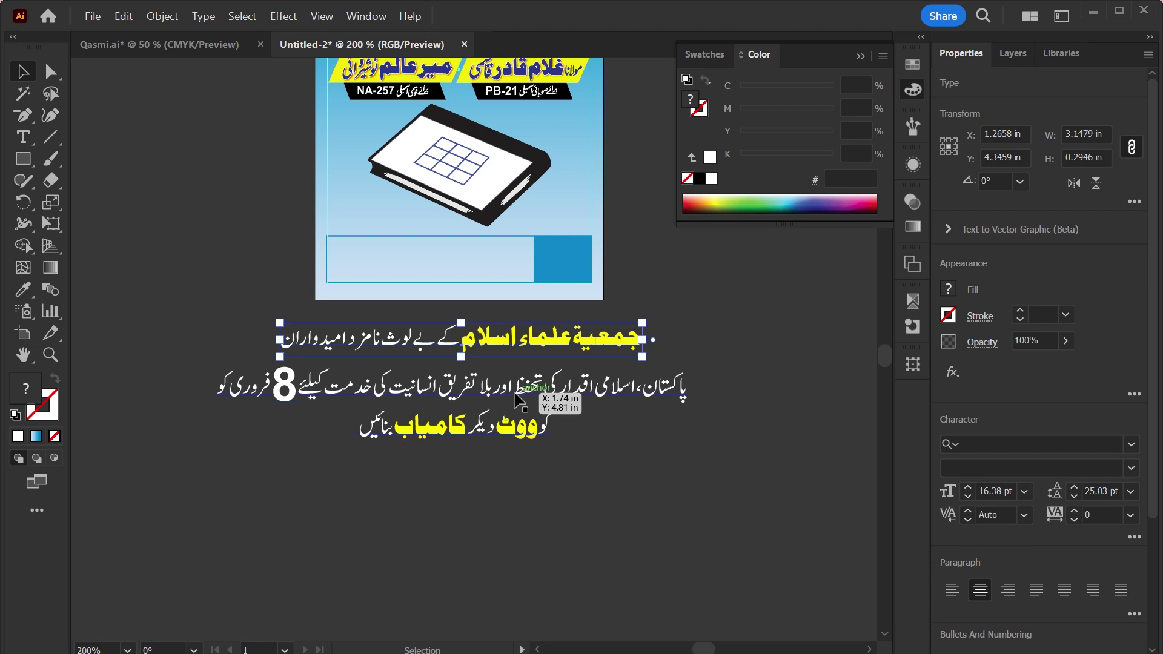
{"action": "left_click_drag", "start_coordinate": [484, 387], "coordinate": [485, 439]}
Place the voting line as separate text under the heading and delete the Pakistan sentence.
{"action": "left_click", "coordinate": [475, 553]}
{"action": "left_click", "coordinate": [400, 488]}
{"action": "double_click", "coordinate": [400, 488]}
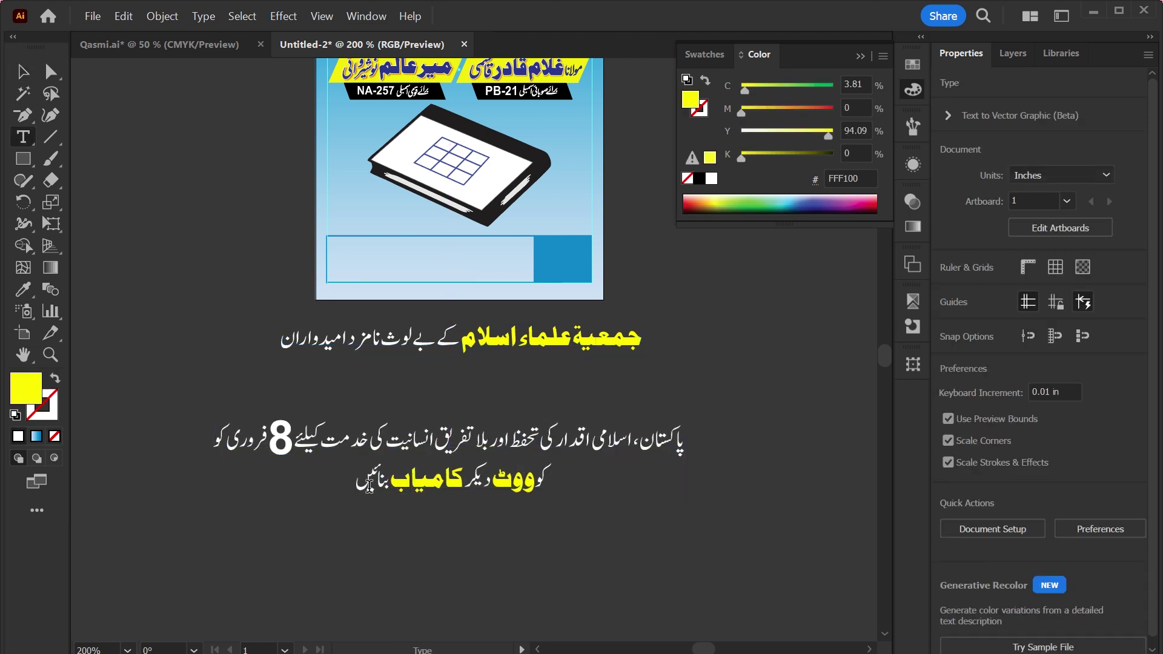
{"action": "left_click_drag", "start_coordinate": [358, 484], "coordinate": [541, 481]}
{"action": "key", "text": "Escape"}
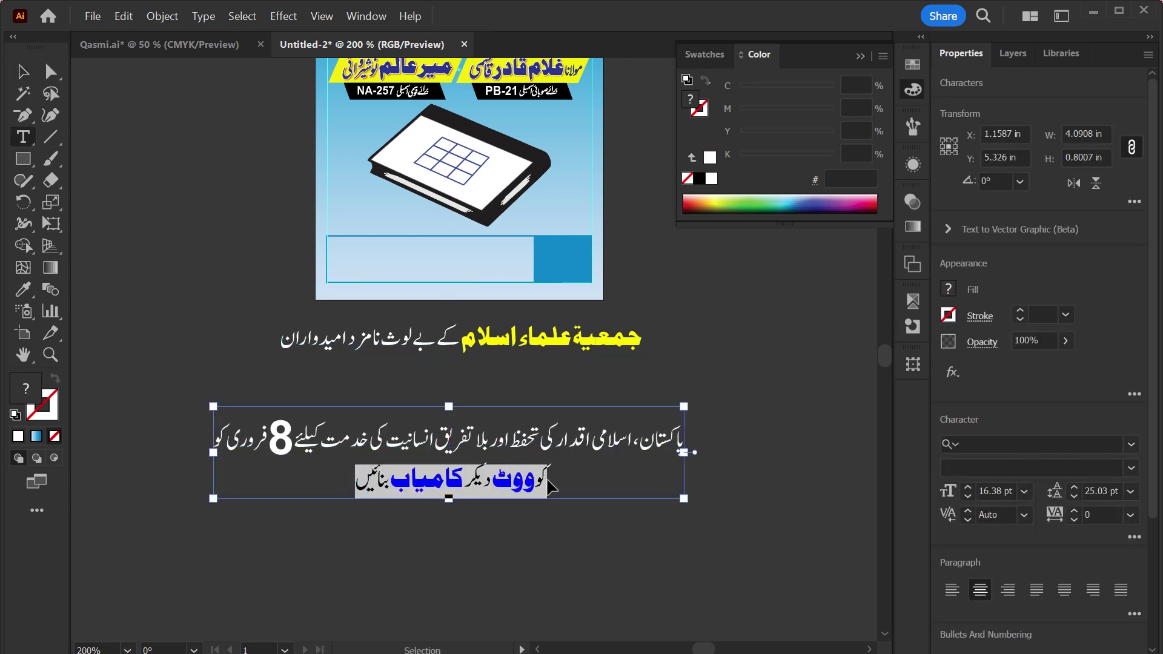
{"action": "key", "text": "BackSpace"}
{"action": "key", "text": "Escape"}
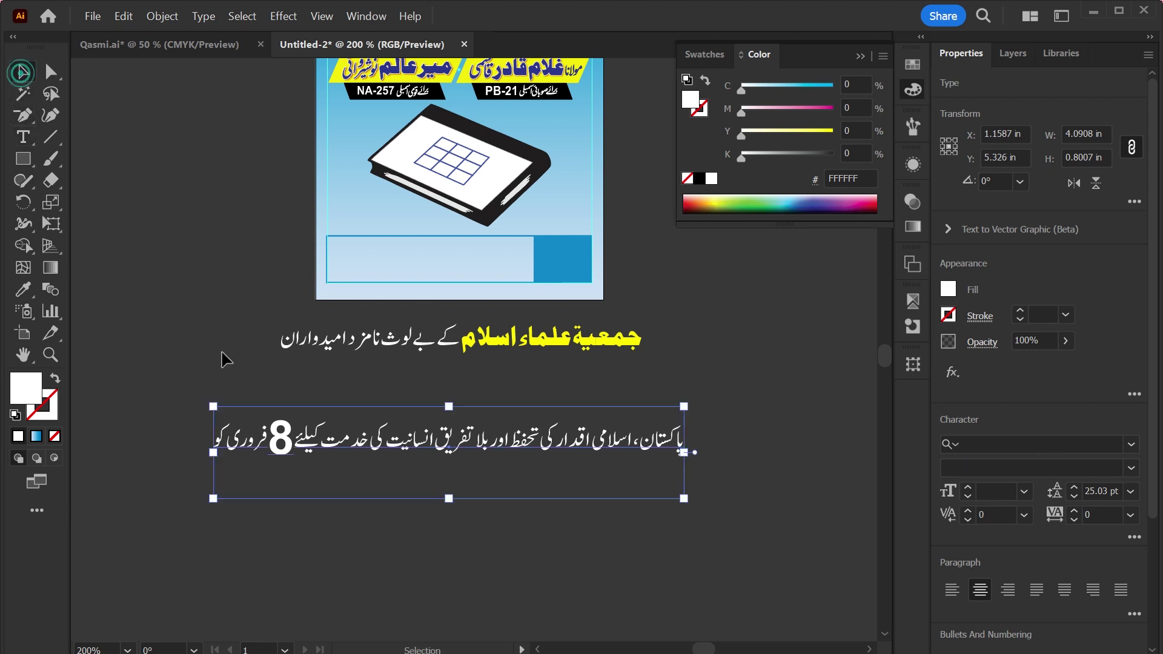
{"action": "left_click", "coordinate": [333, 548]}
{"action": "key", "text": "ctrl+v"}
{"action": "left_click_drag", "start_coordinate": [460, 363], "coordinate": [387, 478]}
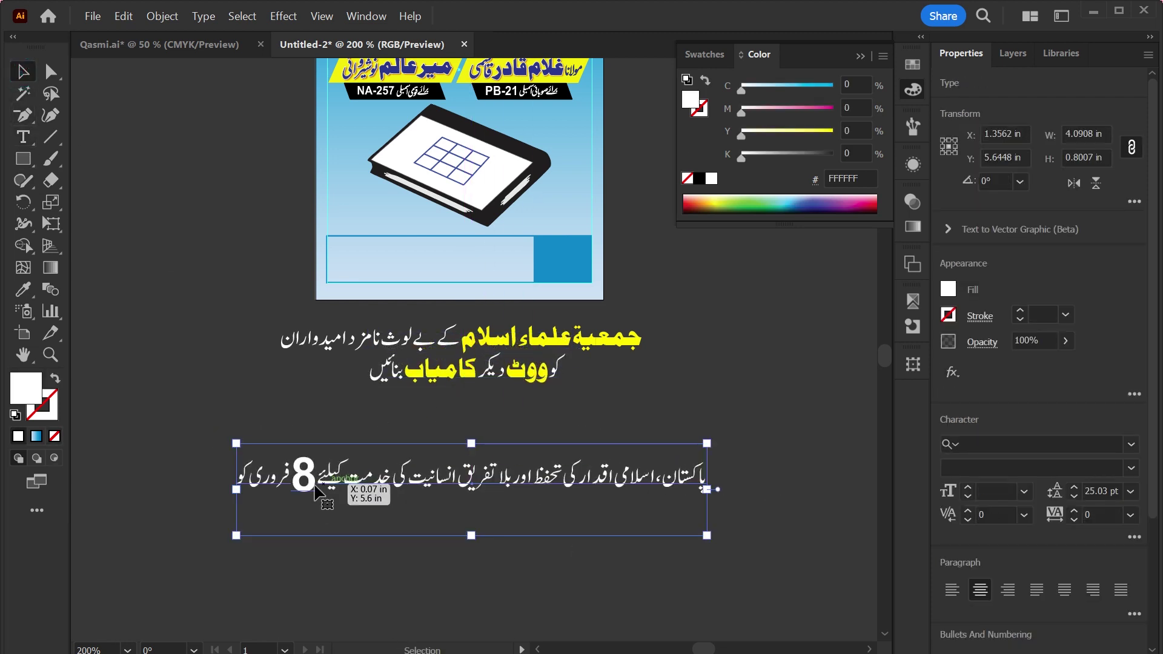
{"action": "key", "text": "Delete"}
Zoom in on the flyer's lower part and select the Urdu heading line.
{"action": "key", "text": "z"}
{"action": "left_click_drag", "start_coordinate": [442, 275], "coordinate": [484, 278]}
{"action": "left_click_drag", "start_coordinate": [515, 478], "coordinate": [524, 541]}
{"action": "key", "text": "v"}
{"action": "left_click", "coordinate": [553, 444]}
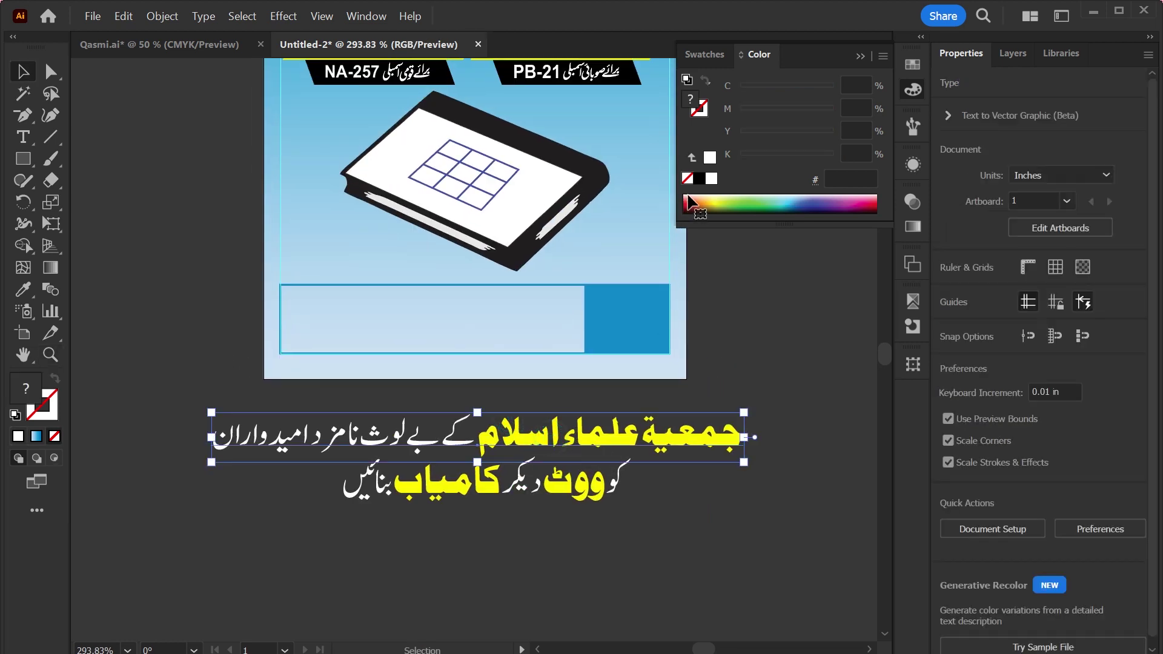
Make the Urdu heading black and scale it into the box, then colour the vote line black.
{"action": "left_click", "coordinate": [698, 178]}
{"action": "mouse_move", "coordinate": [743, 438]}
{"action": "left_mouse_down"}
{"action": "mouse_move", "coordinate": [518, 438]}
{"action": "mouse_move", "coordinate": [516, 306]}
{"action": "left_mouse_up"}
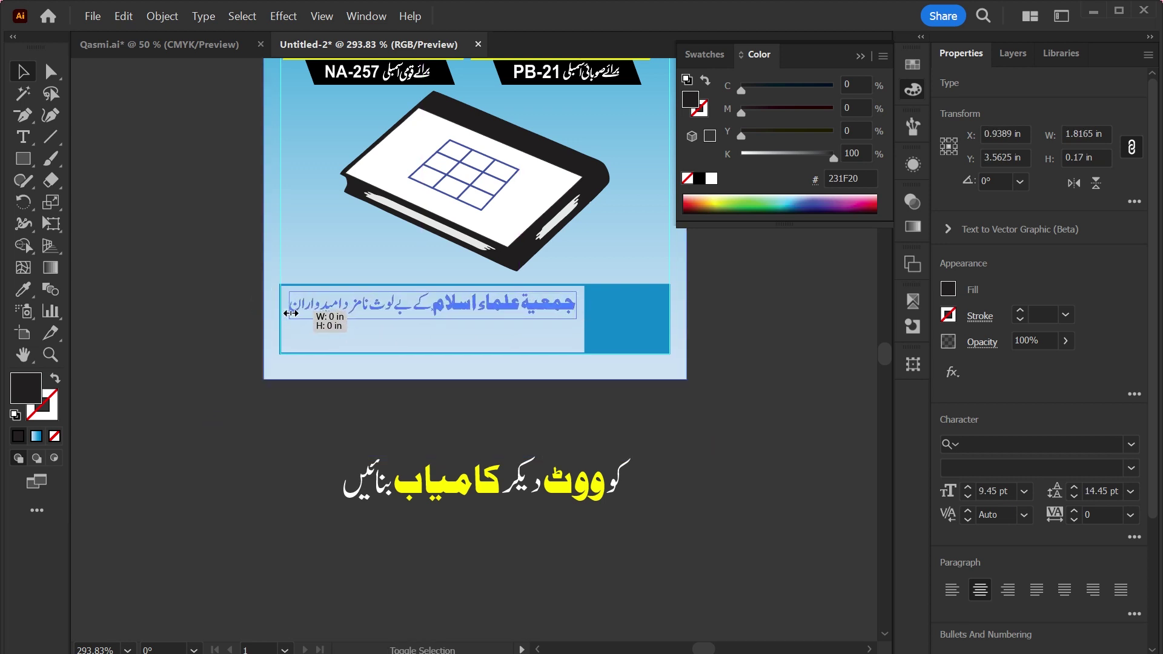
{"action": "left_click", "coordinate": [582, 478]}
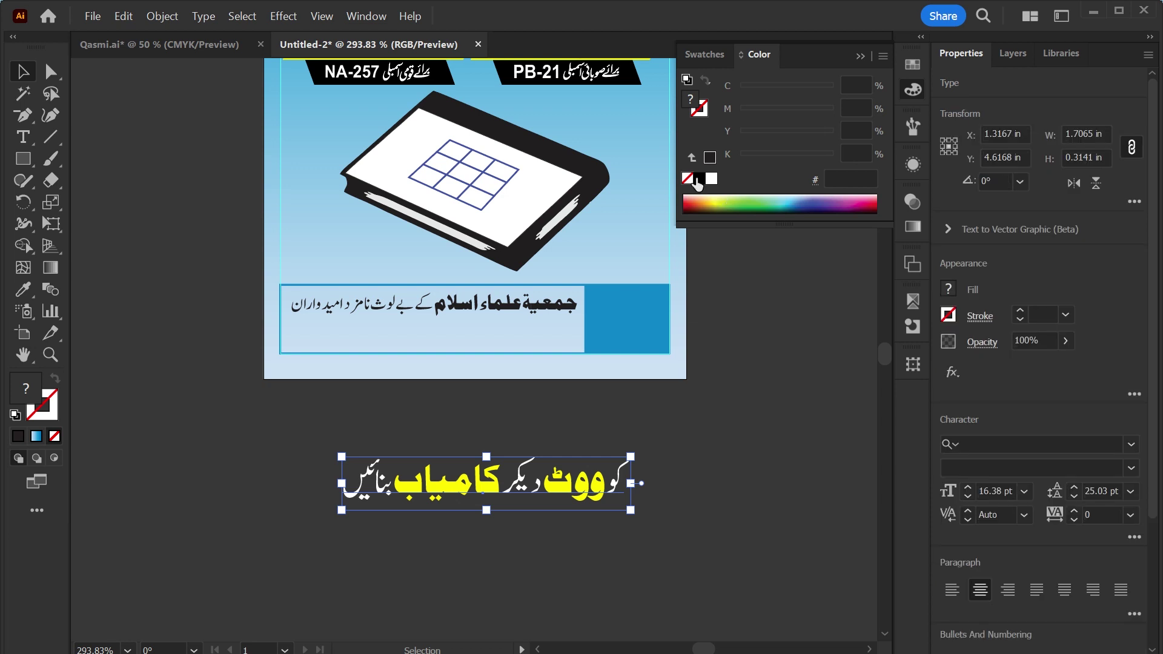
{"action": "left_click", "coordinate": [697, 179]}
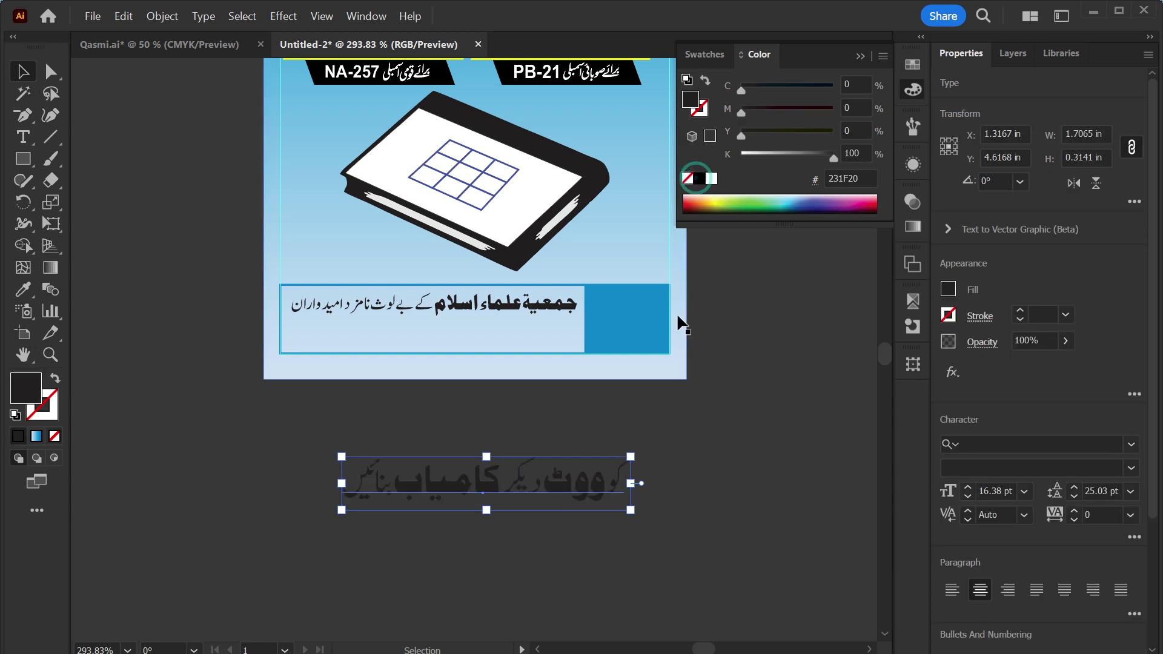
Insert 'اپنا قیمتی' into the vote line and give اپنا the Kasheeda style.
{"action": "double_click", "coordinate": [612, 486]}
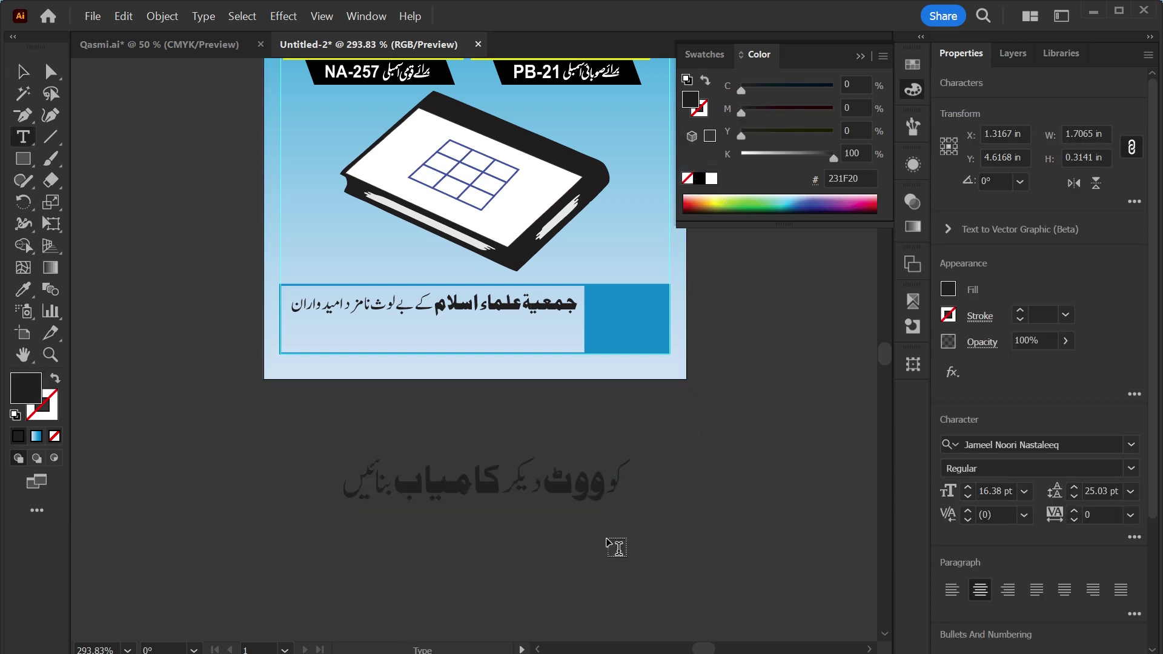
{"action": "type", "text": "اپنا قیمتی"}
{"action": "left_click_drag", "start_coordinate": [639, 485], "coordinate": [613, 485]}
{"action": "left_click", "coordinate": [1130, 470]}
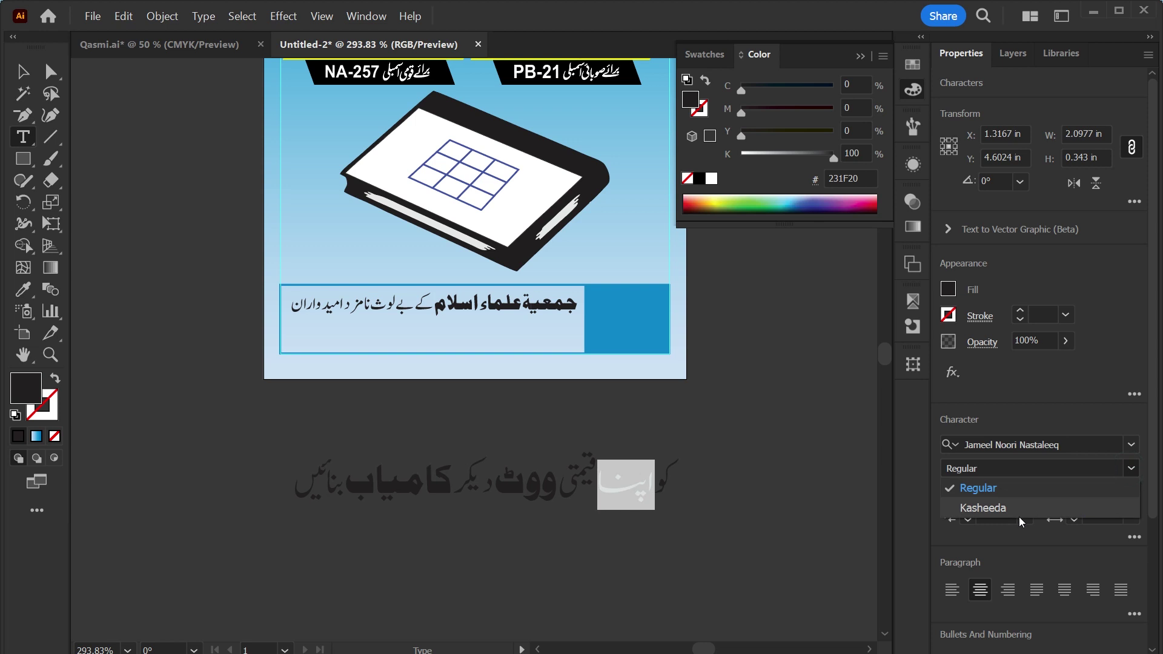
{"action": "left_click", "coordinate": [969, 507]}
{"action": "left_click_drag", "start_coordinate": [354, 484], "coordinate": [293, 484]}
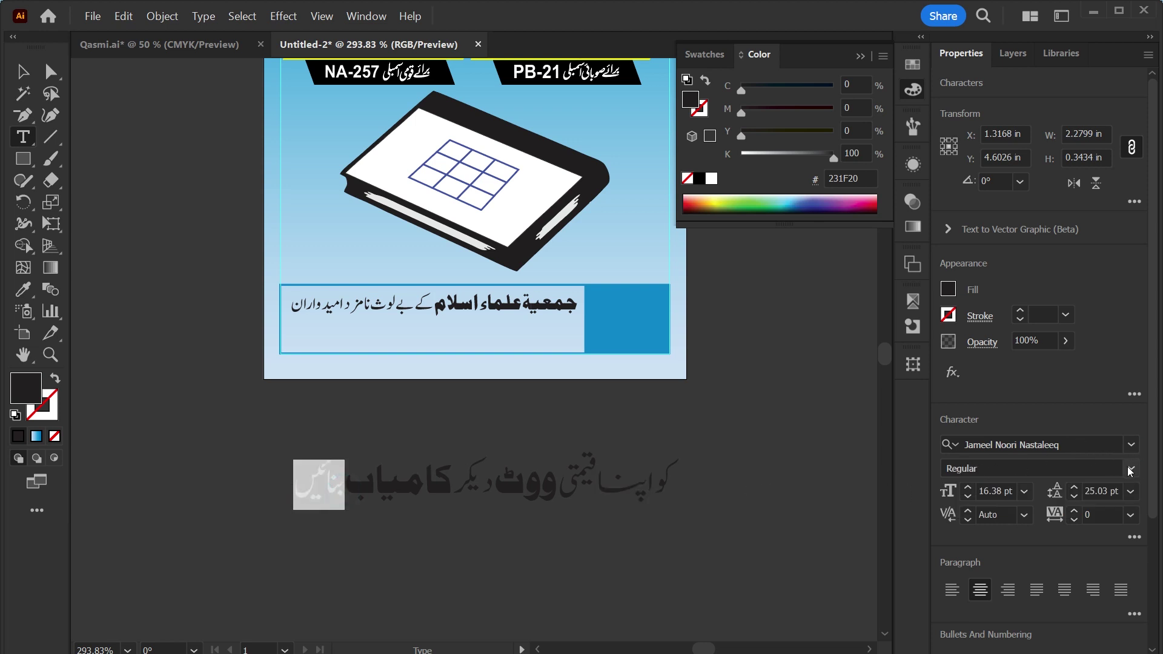
{"action": "key", "text": "Escape"}
Scale the vote line down into the light-blue box beneath the heading.
{"action": "mouse_move", "coordinate": [697, 480]}
{"action": "left_mouse_down"}
{"action": "mouse_move", "coordinate": [529, 484]}
{"action": "mouse_move", "coordinate": [519, 337]}
{"action": "left_mouse_up"}
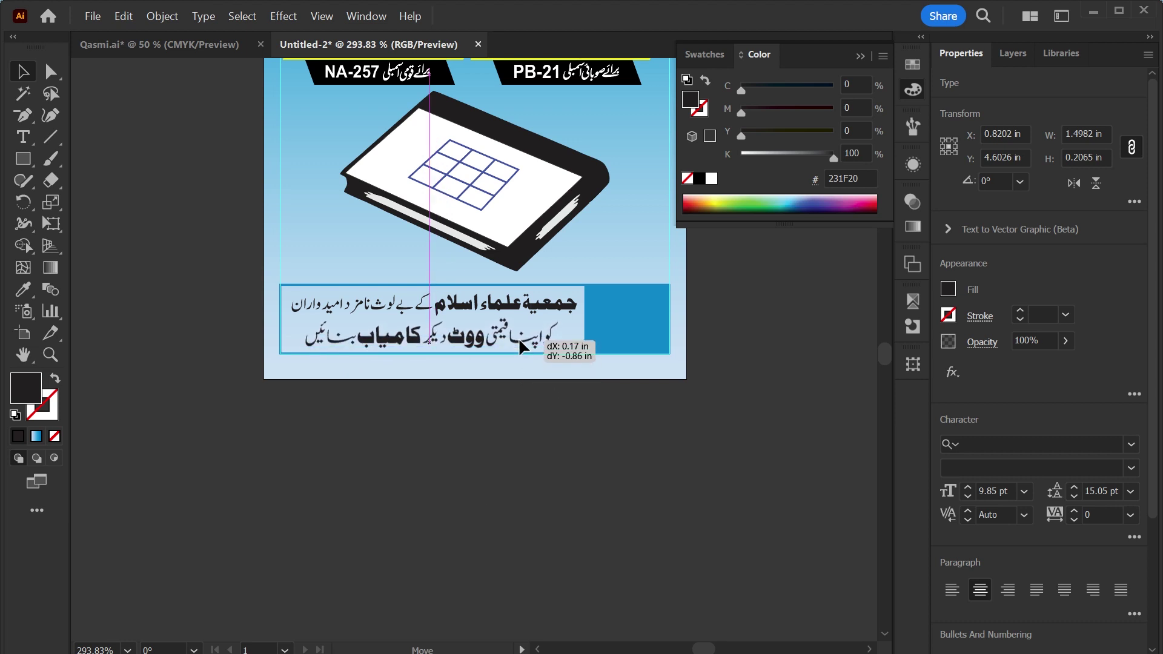
{"action": "left_click", "coordinate": [510, 303], "text": "shift"}
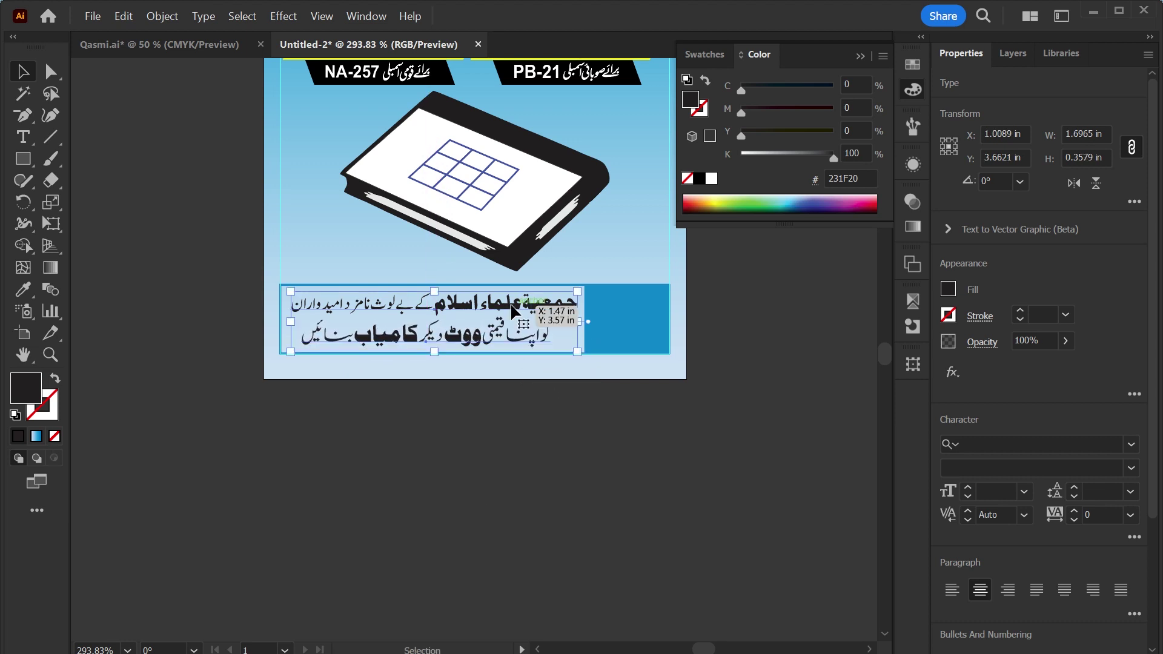
{"action": "left_click", "coordinate": [511, 395]}
{"action": "key", "text": "z"}
{"action": "mouse_move", "coordinate": [613, 268]}
{"action": "left_mouse_down"}
{"action": "mouse_move", "coordinate": [729, 493]}
{"action": "mouse_move", "coordinate": [776, 515]}
{"action": "left_mouse_up"}
Put the white 8 and فروری text into the blue block.
{"action": "key", "text": "v"}
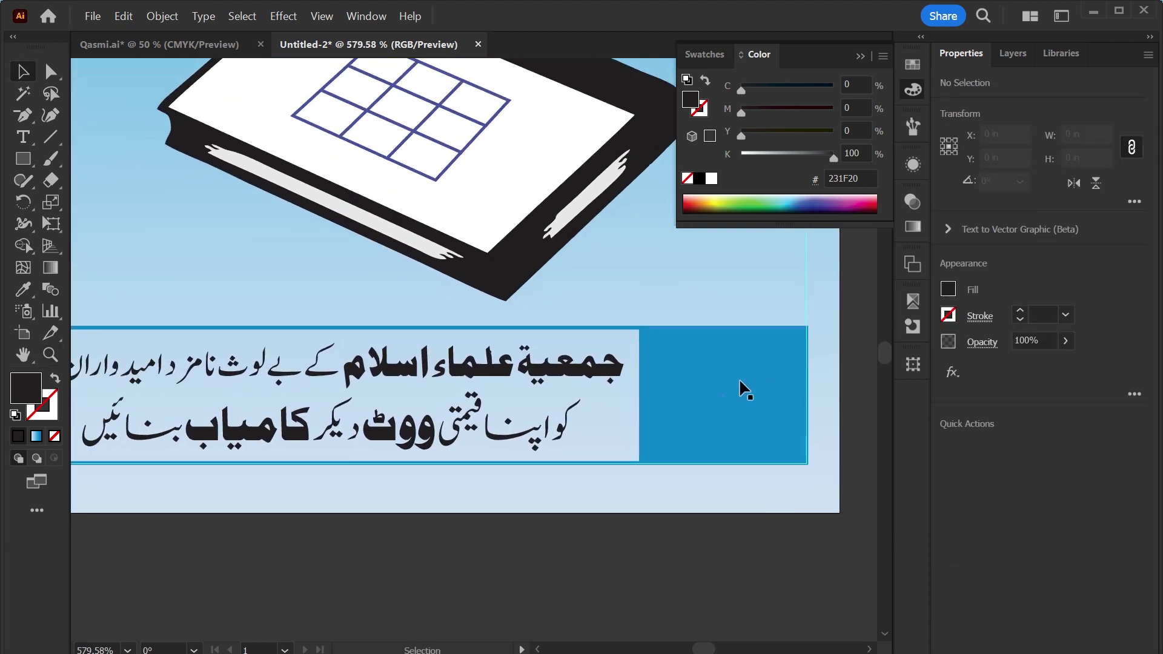
{"action": "key", "text": "t"}
{"action": "left_click", "coordinate": [634, 550]}
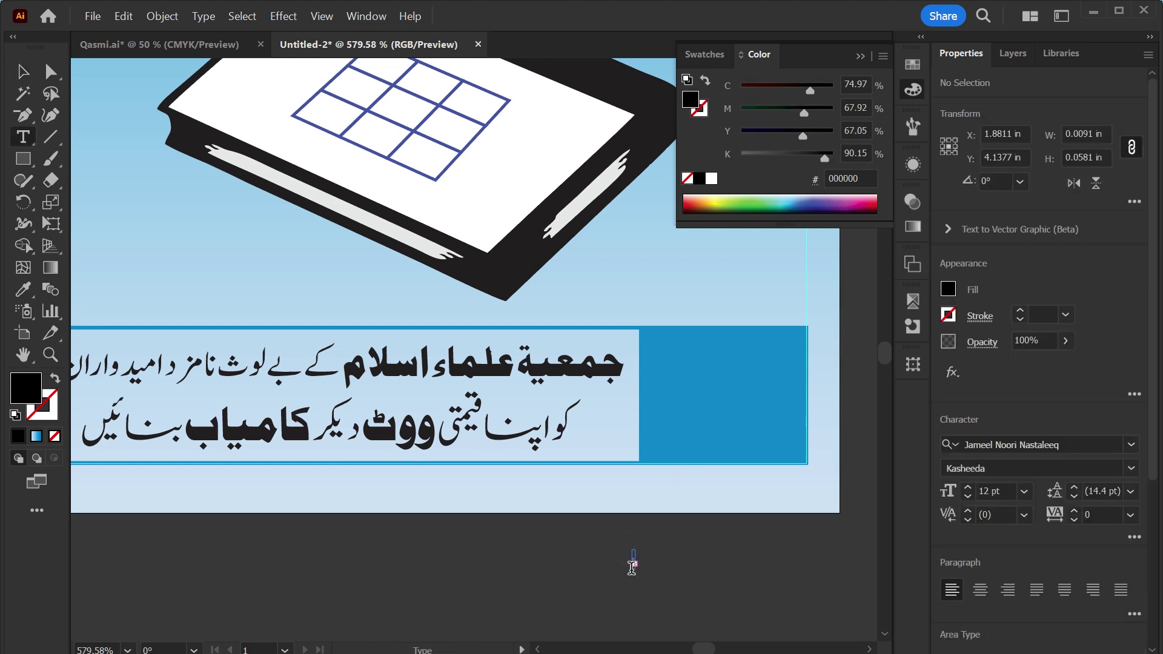
{"action": "key", "text": "ctrl+z"}
Add a small white '2024' beside the 8 in the blue block.
{"action": "key", "text": "t"}
{"action": "left_click", "coordinate": [638, 569]}
{"action": "type", "text": "2024"}
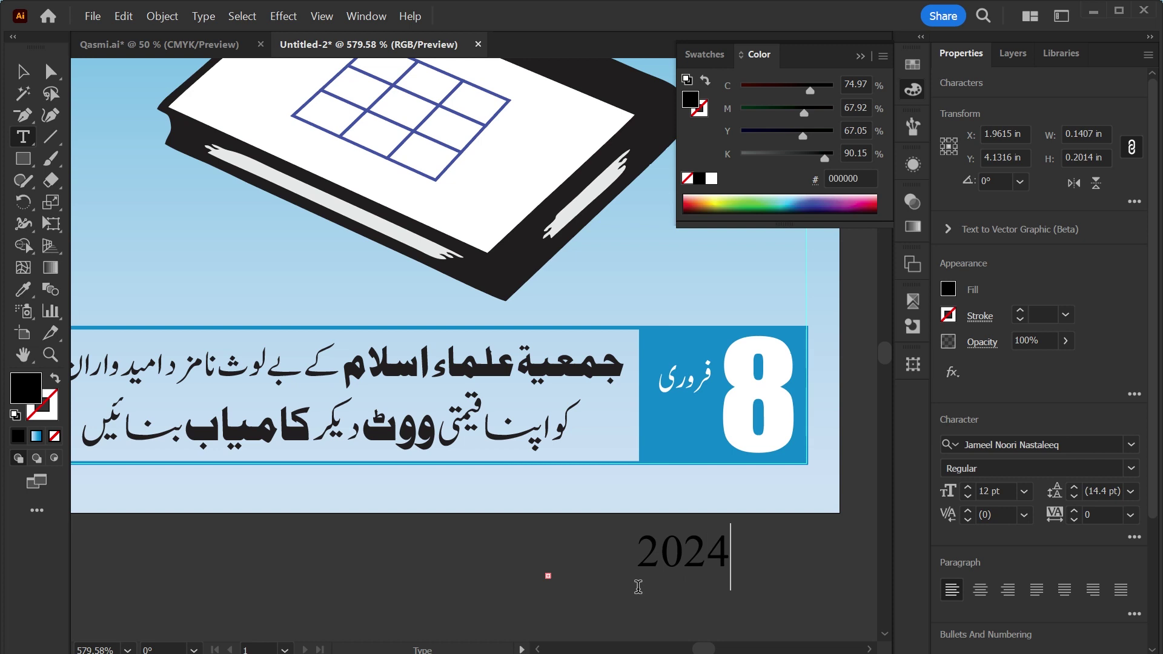
{"action": "left_click", "coordinate": [32, 69]}
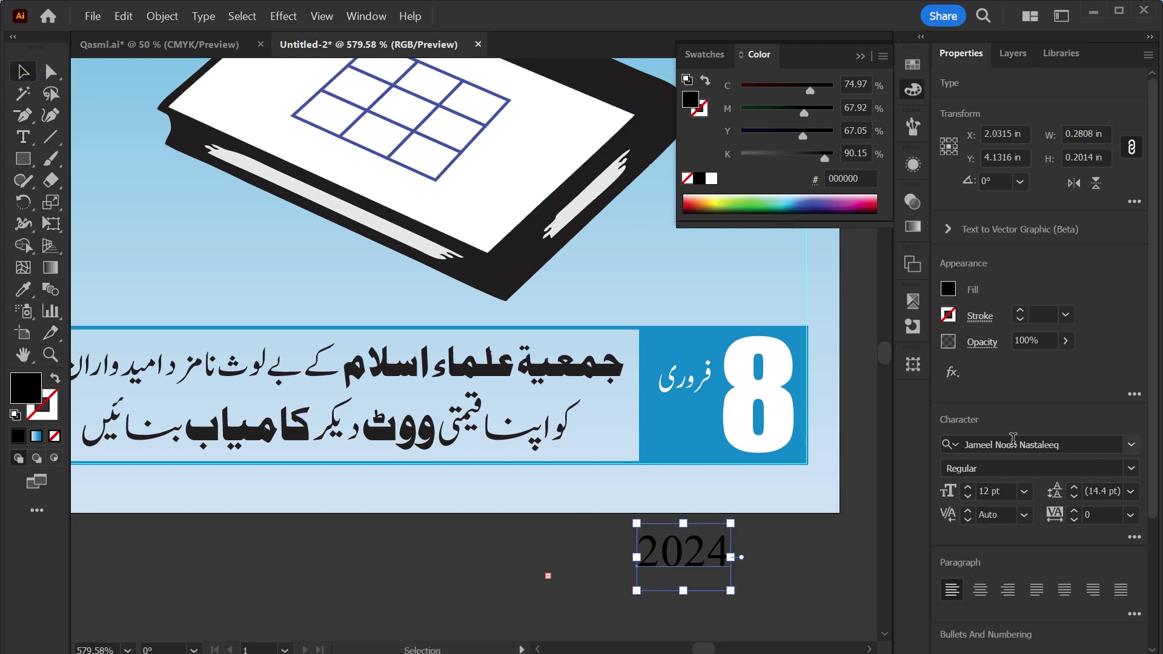
{"action": "mouse_move", "coordinate": [729, 572]}
{"action": "left_mouse_down"}
{"action": "mouse_move", "coordinate": [701, 560]}
{"action": "mouse_move", "coordinate": [714, 424]}
{"action": "left_mouse_up"}
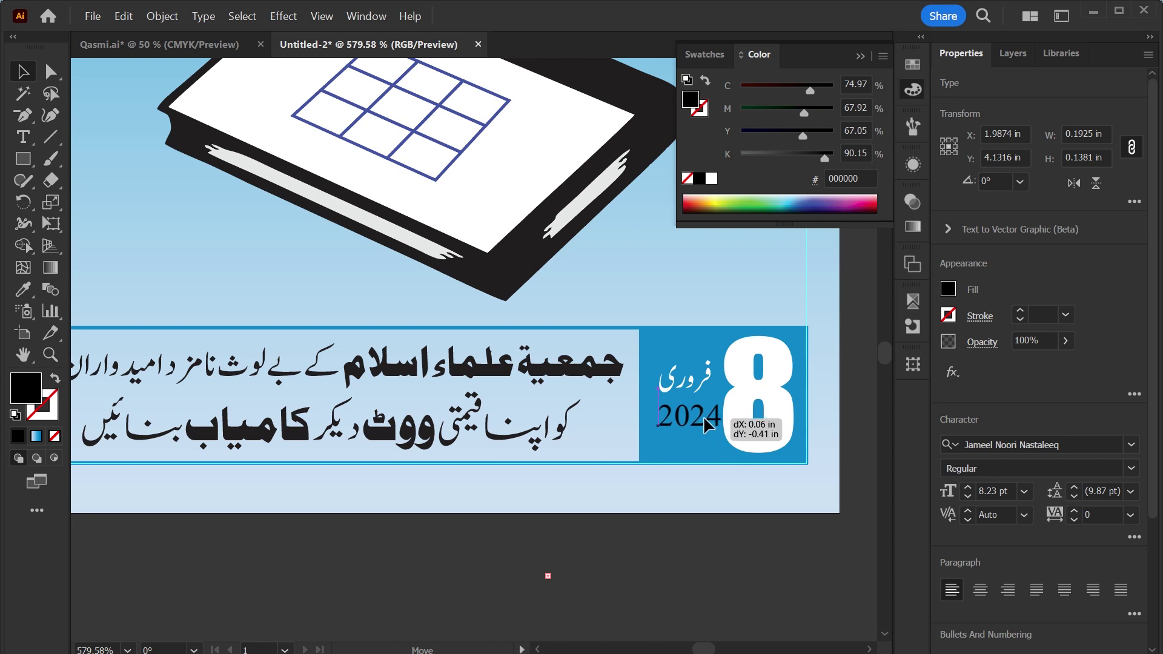
{"action": "left_click_drag", "start_coordinate": [714, 424], "coordinate": [714, 424]}
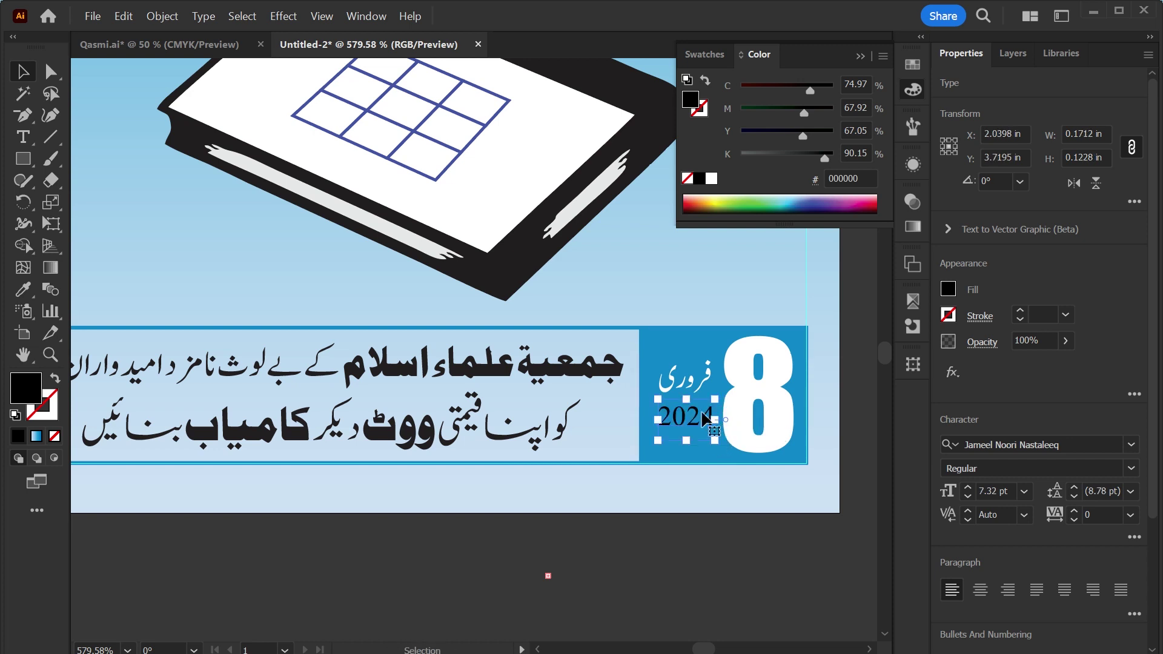
{"action": "scroll", "coordinate": [685, 359], "scroll_direction": "up", "scroll_amount": 3}
{"action": "left_click", "coordinate": [712, 179]}
{"action": "scroll", "coordinate": [586, 578], "scroll_direction": "down", "scroll_amount": 5}
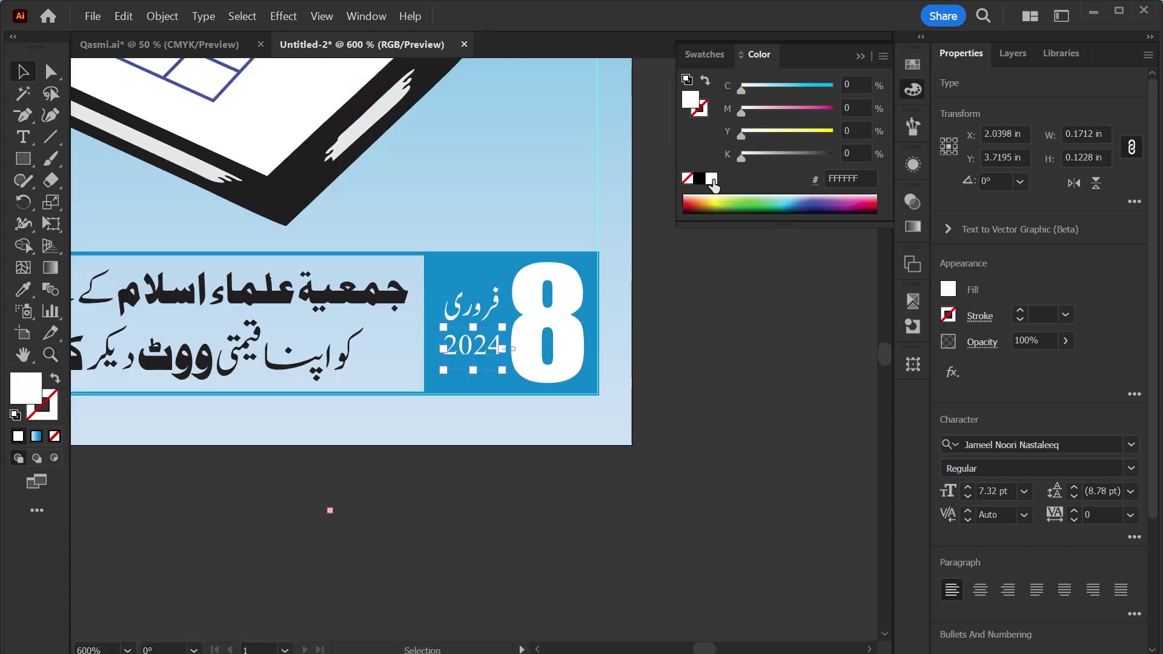
{"action": "scroll", "coordinate": [586, 578], "scroll_direction": "down", "scroll_amount": 3}
{"action": "left_click", "coordinate": [586, 578]}
{"action": "scroll", "coordinate": [586, 578], "scroll_direction": "up", "scroll_amount": 2}
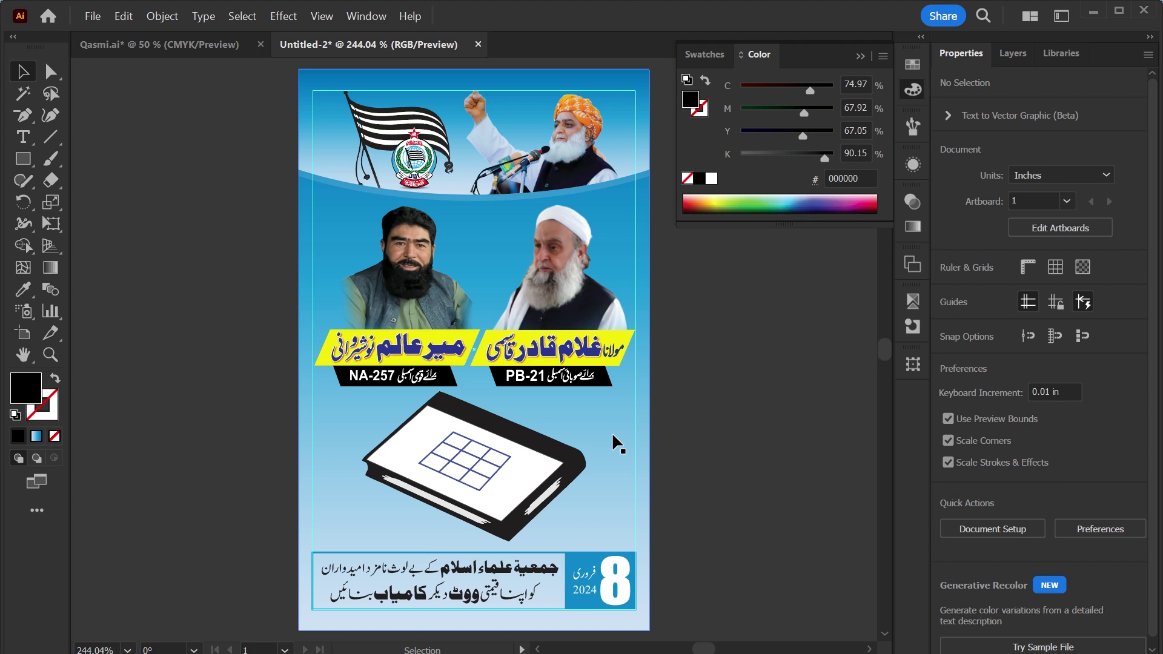
Close the floating Color panel and zoom in around the book symbol.
{"action": "left_click", "coordinate": [540, 476]}
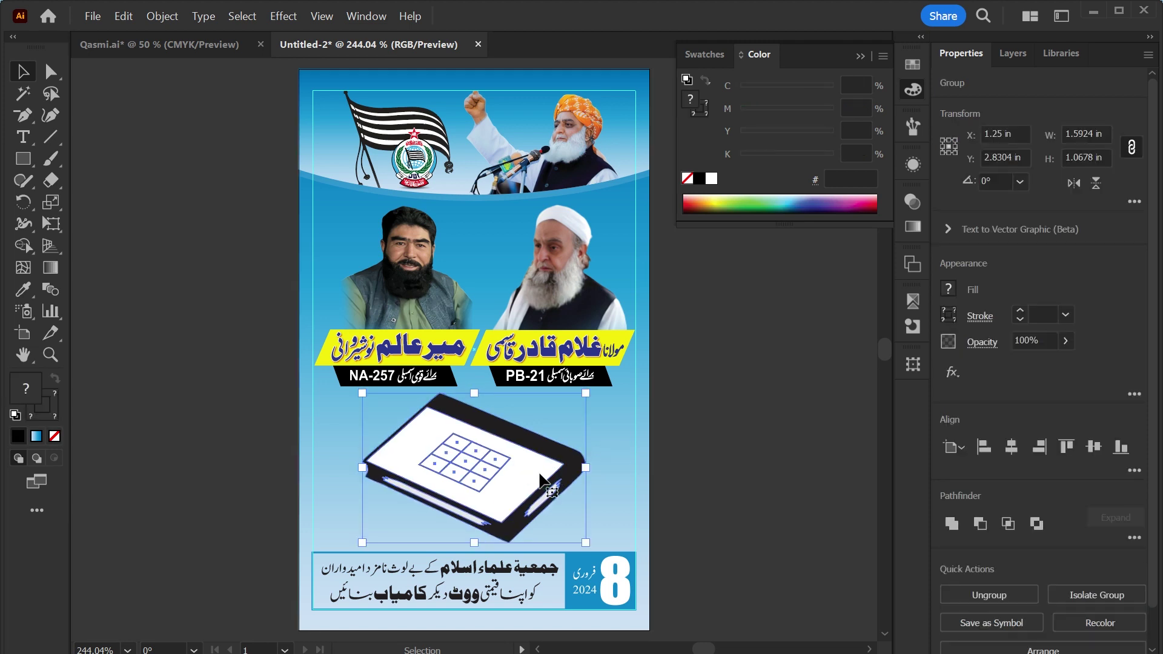
{"action": "left_click", "coordinate": [861, 55]}
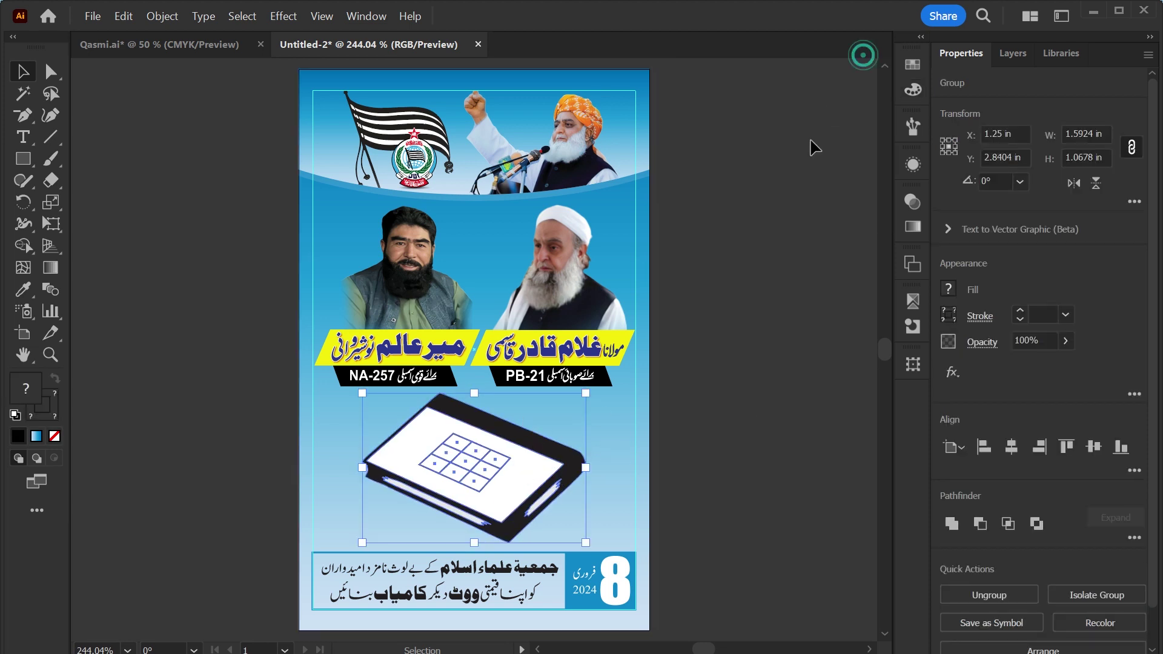
{"action": "left_click", "coordinate": [787, 202]}
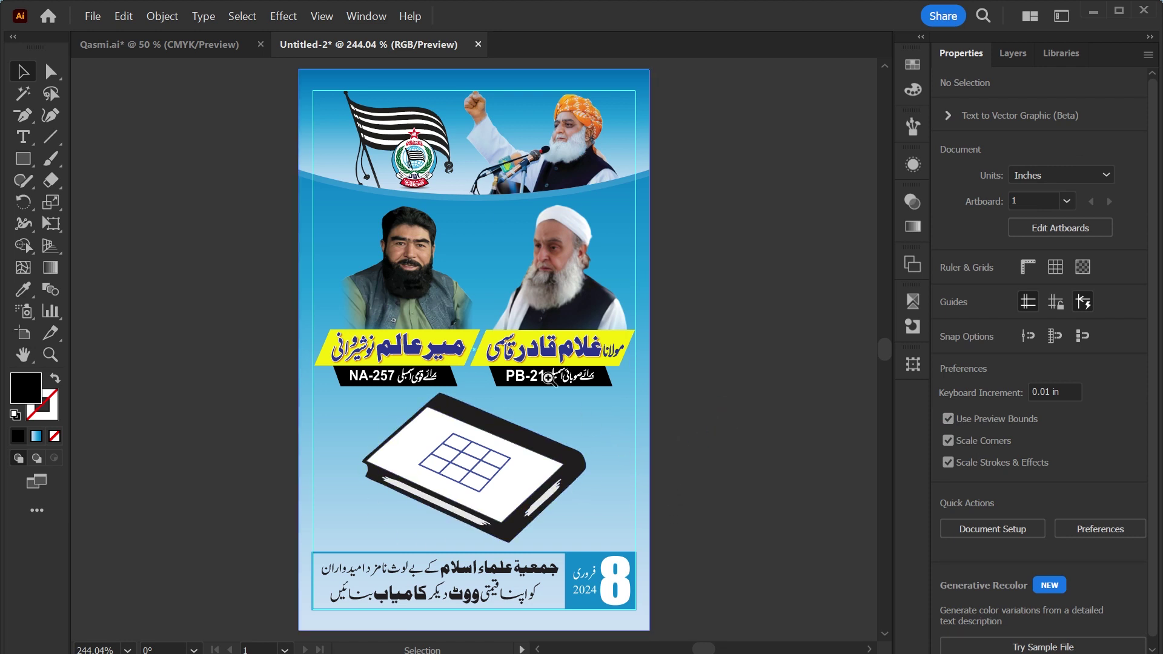
{"action": "key", "text": "z"}
{"action": "left_click_drag", "start_coordinate": [535, 364], "coordinate": [599, 445]}
{"action": "left_click", "coordinate": [599, 445]}
Draw a long bar across the book's top edge in a darkened background blue.
{"action": "left_click", "coordinate": [24, 159]}
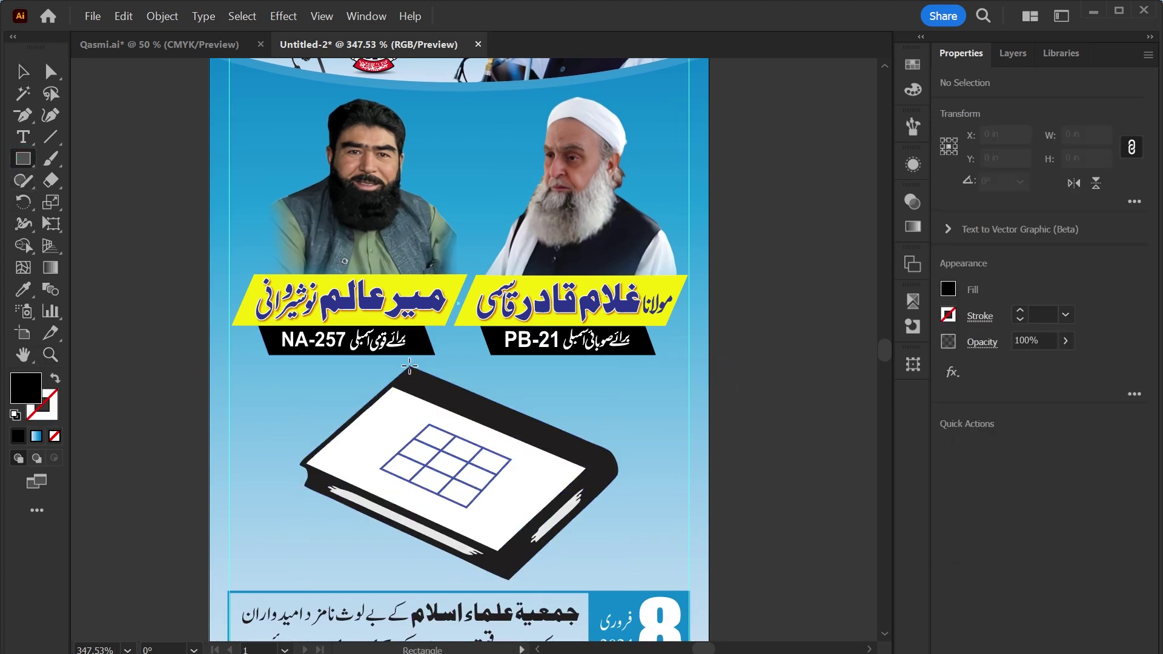
{"action": "left_click_drag", "start_coordinate": [410, 366], "coordinate": [710, 403]}
{"action": "key", "text": "v"}
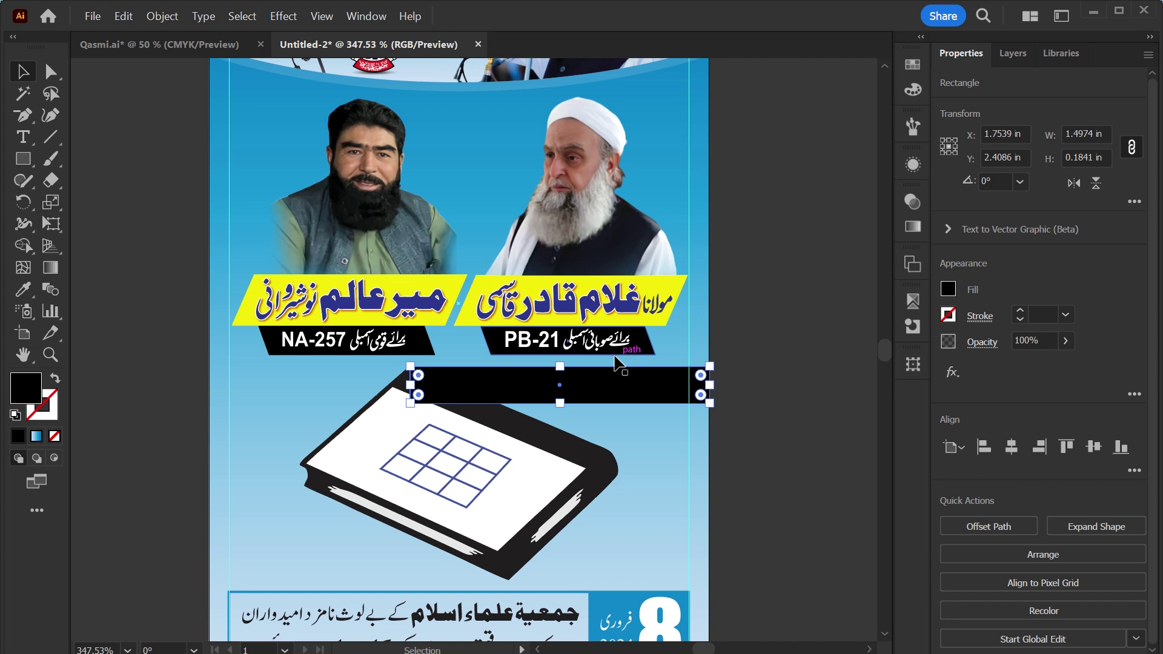
{"action": "key", "text": "i"}
{"action": "left_click", "coordinate": [610, 602]}
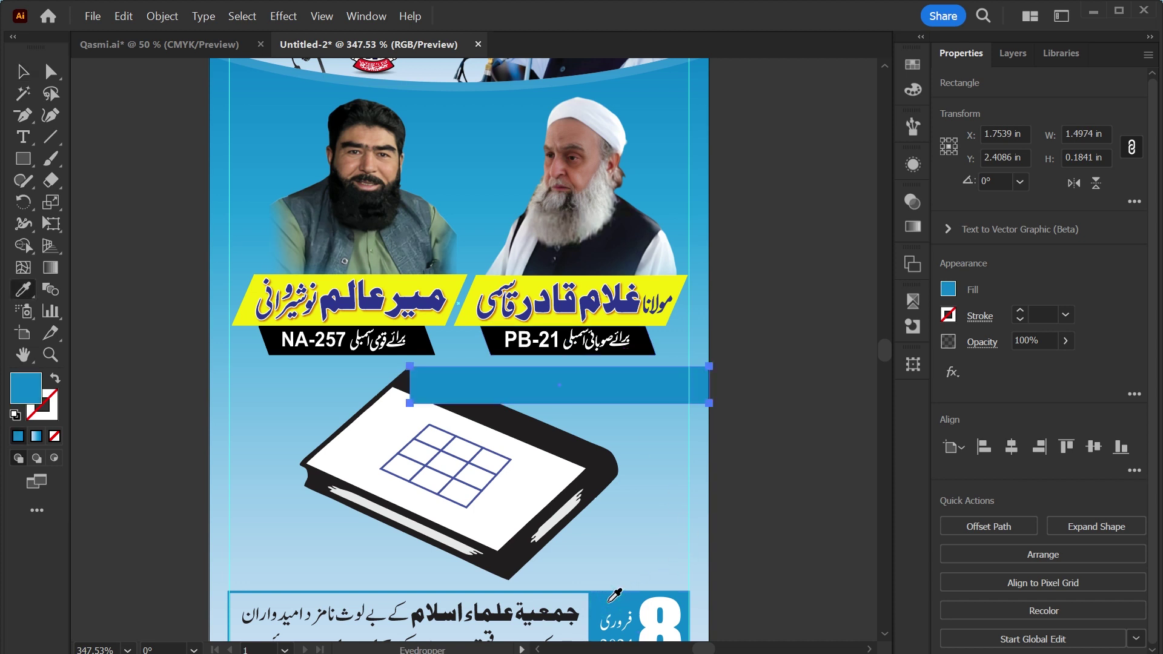
{"action": "key", "text": "v"}
{"action": "left_click", "coordinate": [911, 90]}
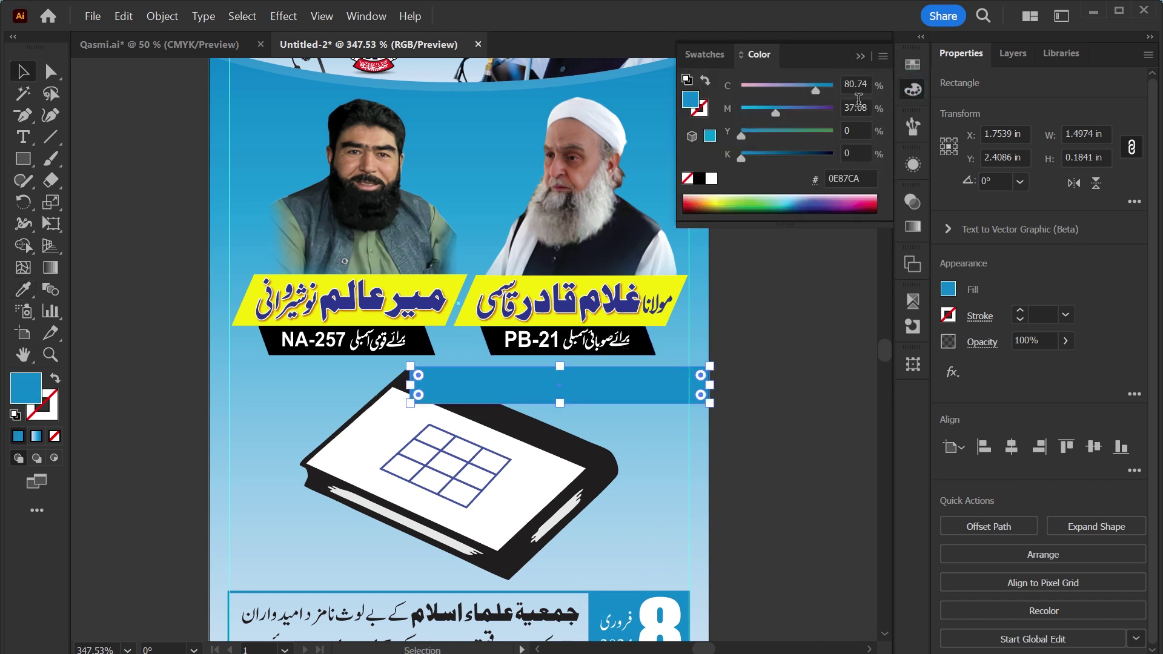
{"action": "left_click_drag", "start_coordinate": [740, 159], "coordinate": [772, 158]}
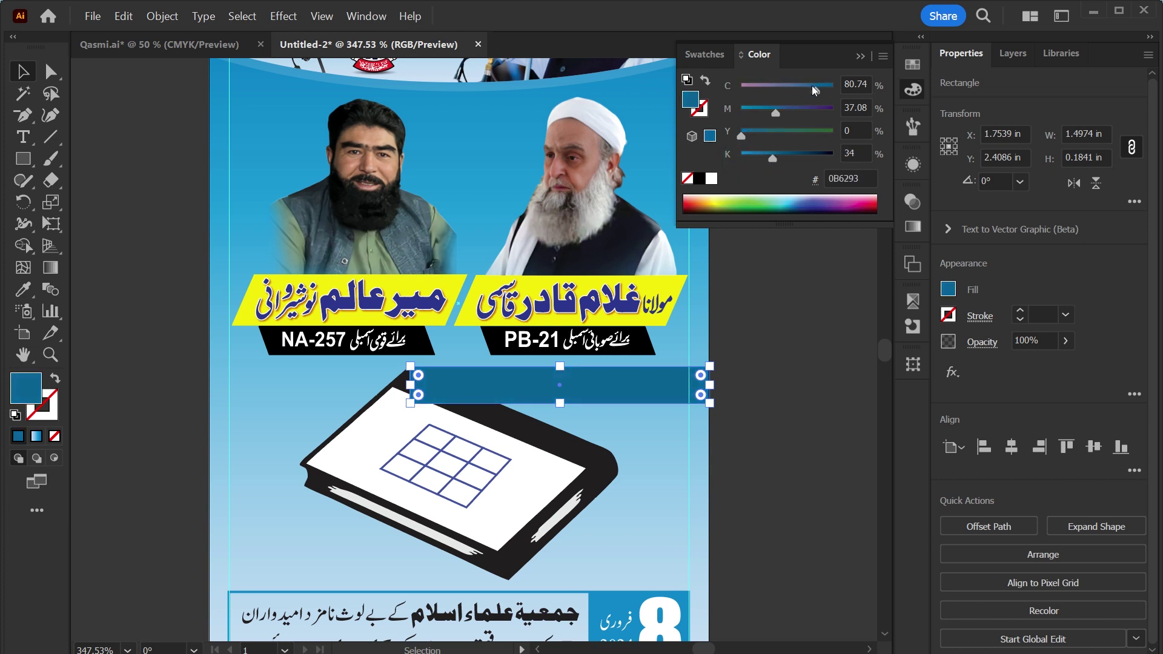
{"action": "left_click_drag", "start_coordinate": [831, 89], "coordinate": [835, 90]}
Place a copy of the bar just below it, coloured the turban's orange.
{"action": "left_click_drag", "start_coordinate": [619, 396], "coordinate": [619, 422]}
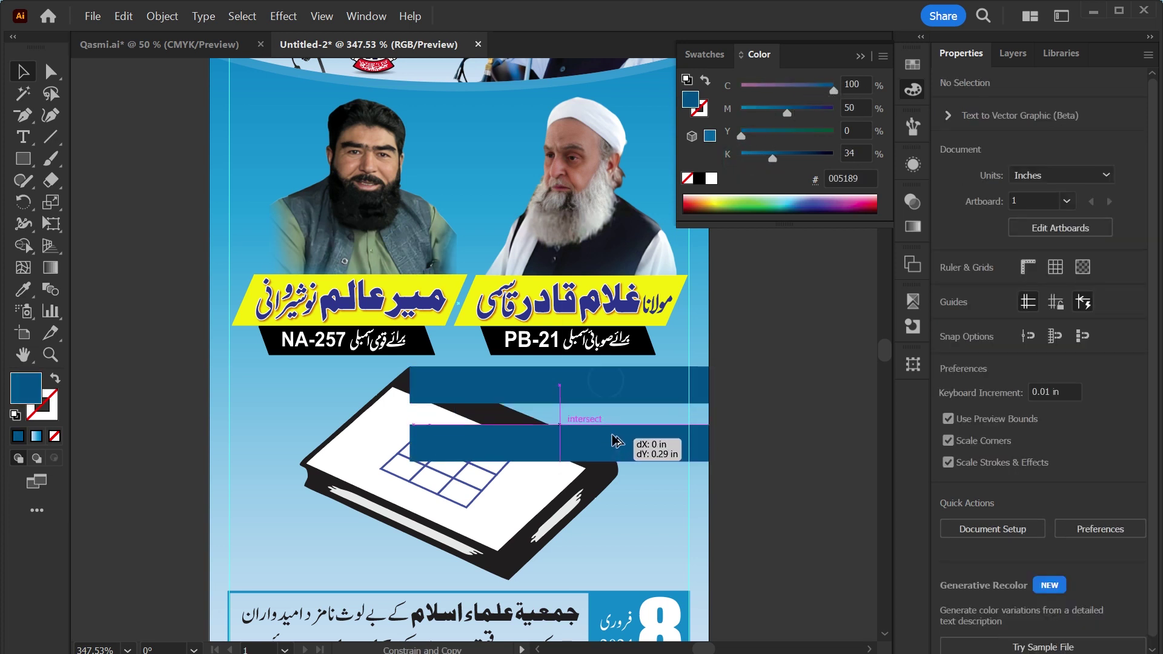
{"action": "scroll", "coordinate": [751, 467], "scroll_direction": "up", "scroll_amount": 3}
{"action": "scroll", "coordinate": [739, 475], "scroll_direction": "right", "scroll_amount": 2}
{"action": "left_click", "coordinate": [562, 567]}
{"action": "key", "text": "i"}
{"action": "left_click", "coordinate": [582, 423]}
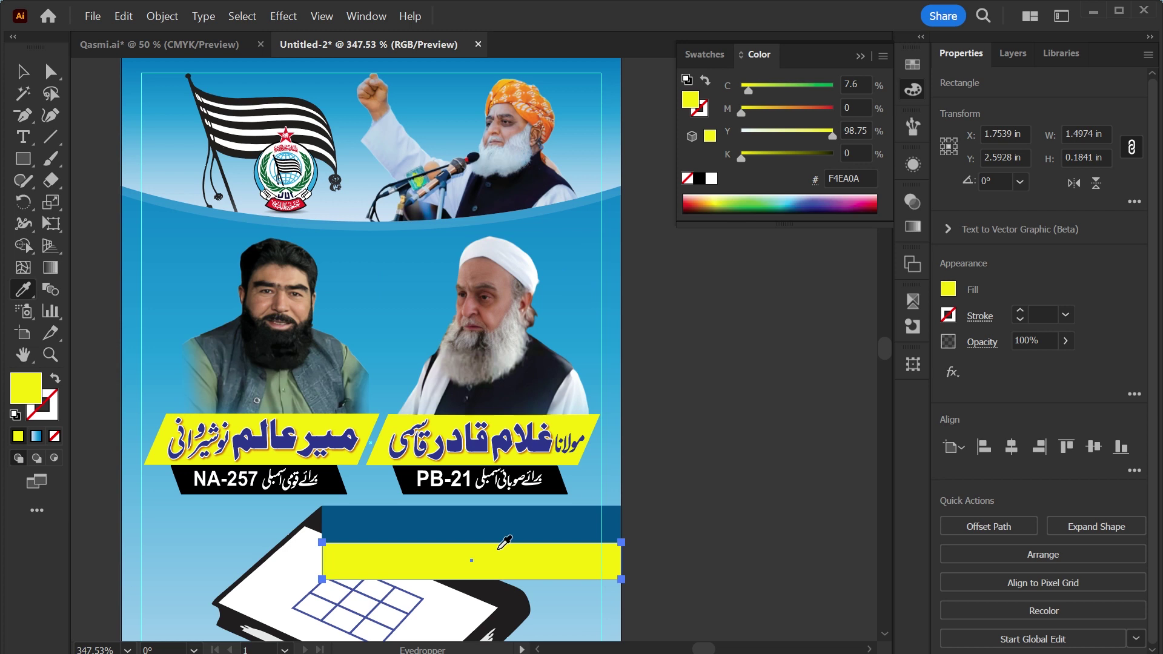
{"action": "left_click", "coordinate": [531, 114]}
Duplicate the blue-and-orange bar pair and position the copy along the book's bottom edge.
{"action": "key", "text": "v"}
{"action": "scroll", "coordinate": [735, 478], "scroll_direction": "down", "scroll_amount": 3}
{"action": "scroll", "coordinate": [735, 478], "scroll_direction": "left", "scroll_amount": 1}
{"action": "left_click", "coordinate": [626, 371], "text": "shift"}
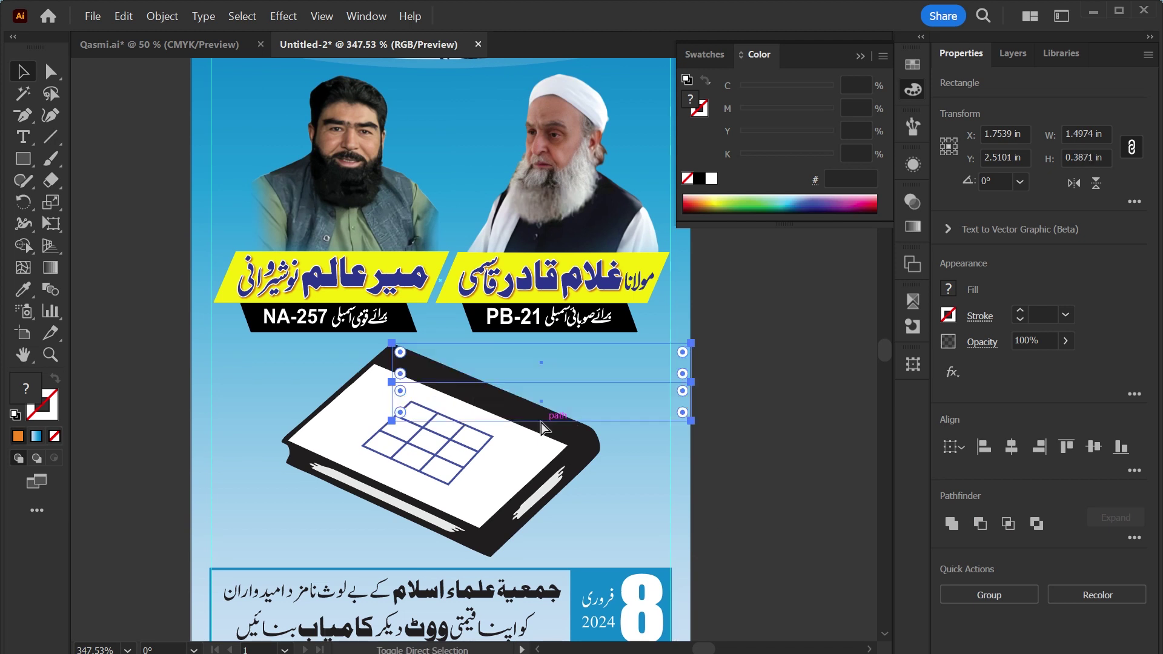
{"action": "left_click", "coordinate": [506, 465], "text": "shift"}
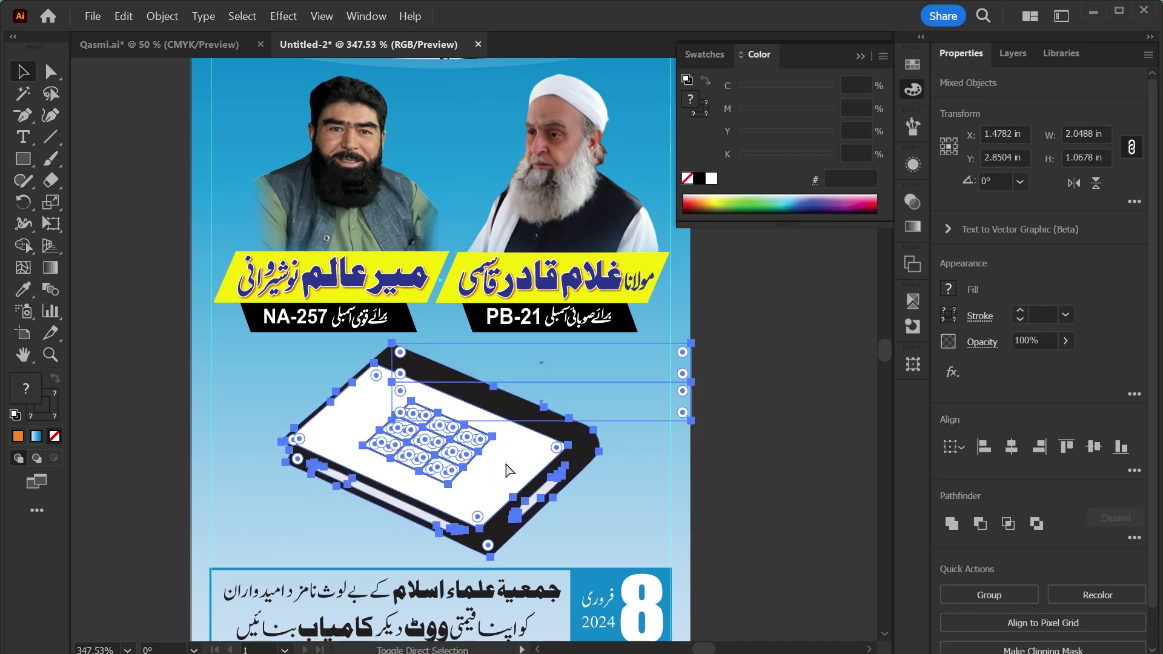
{"action": "left_click", "coordinate": [631, 408]}
{"action": "left_click", "coordinate": [642, 363], "text": "shift"}
{"action": "left_click_drag", "start_coordinate": [642, 370], "coordinate": [437, 488]}
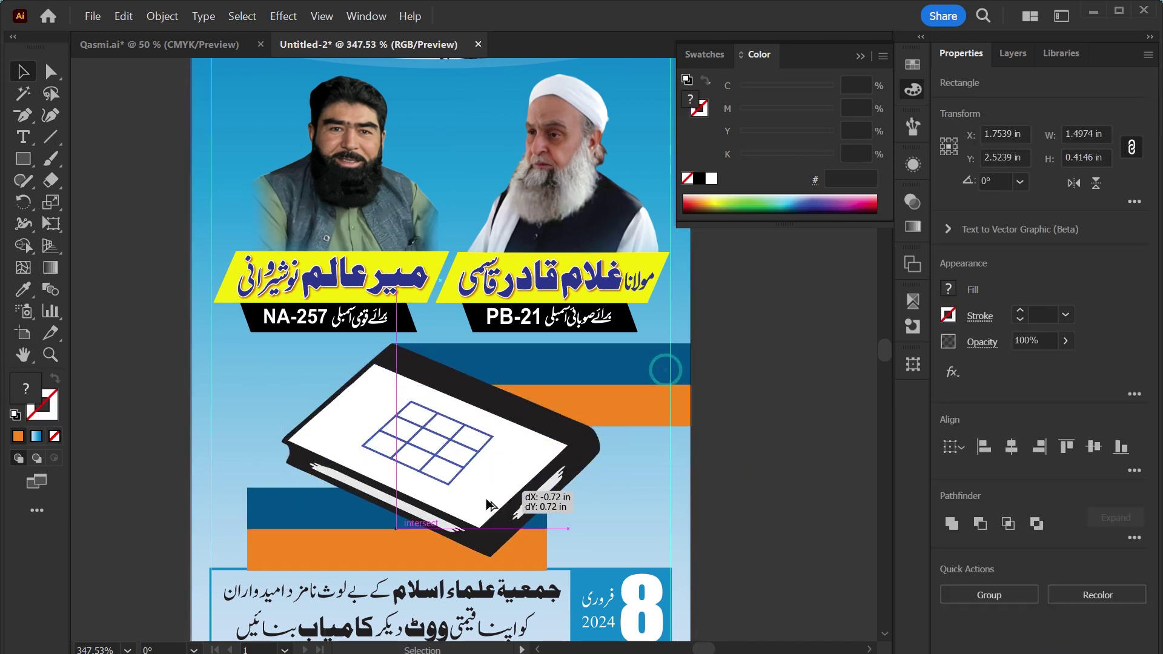
{"action": "left_click_drag", "start_coordinate": [403, 539], "coordinate": [379, 509]}
{"action": "left_click_drag", "start_coordinate": [560, 545], "coordinate": [638, 315]}
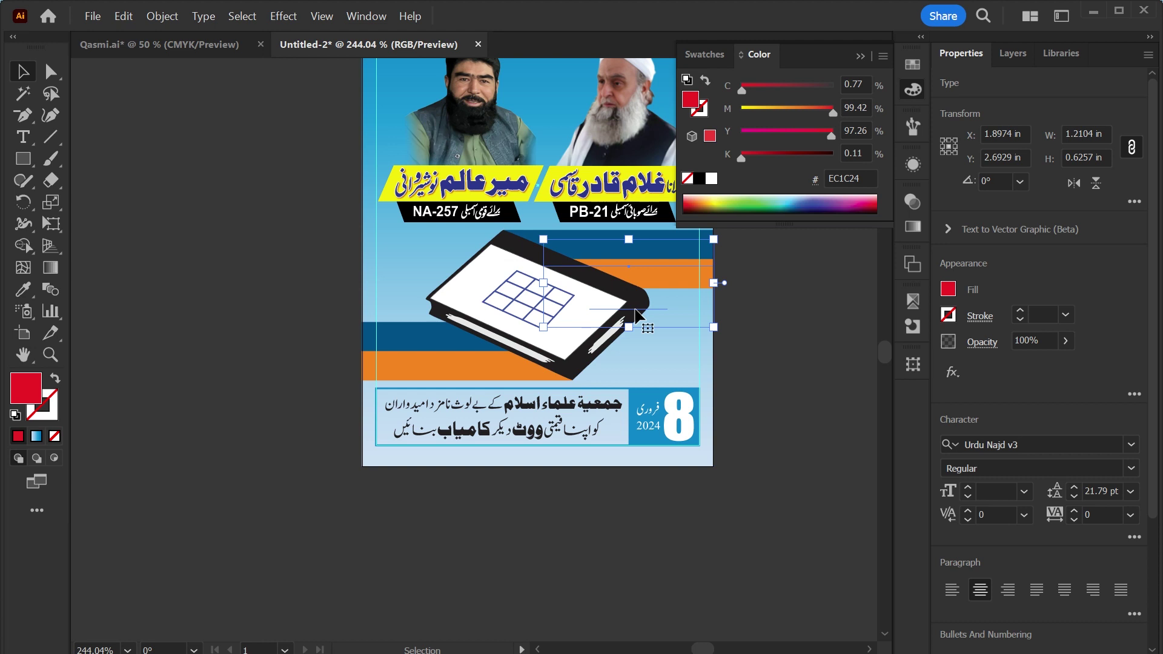
Make the انتخابی نشان heading white and scale it down to fit the bars.
{"action": "scroll", "coordinate": [634, 307], "scroll_direction": "up", "scroll_amount": 3}
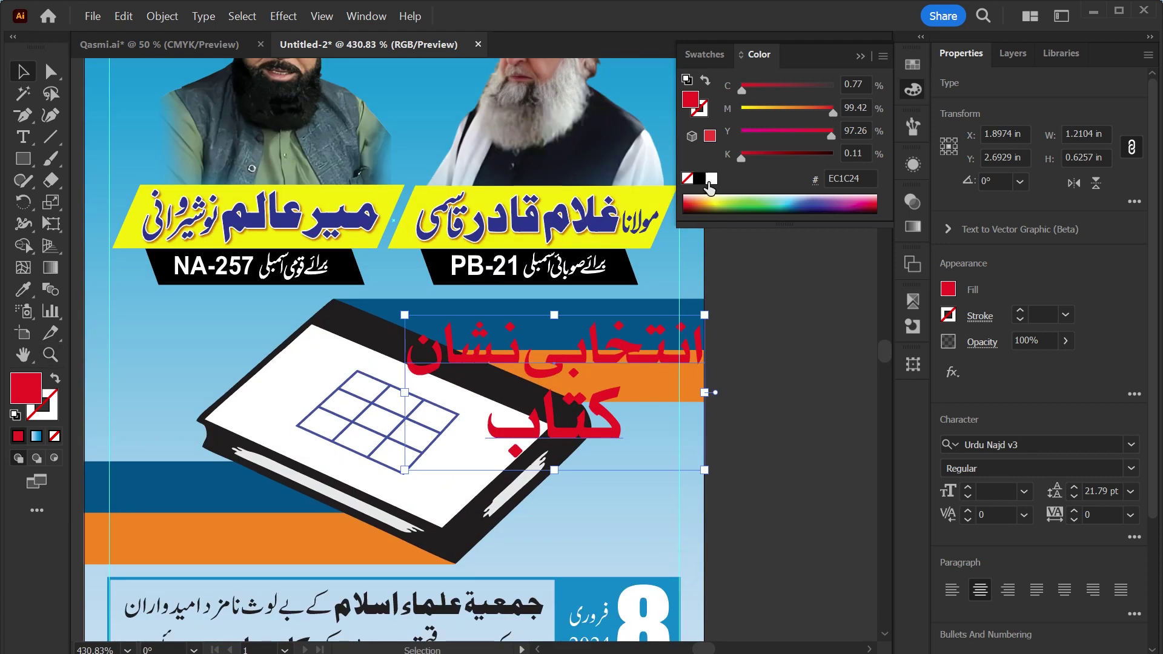
{"action": "left_click", "coordinate": [711, 179]}
{"action": "mouse_move", "coordinate": [705, 393]}
{"action": "left_mouse_down"}
{"action": "mouse_move", "coordinate": [665, 393]}
{"action": "mouse_move", "coordinate": [665, 360]}
{"action": "left_mouse_up"}
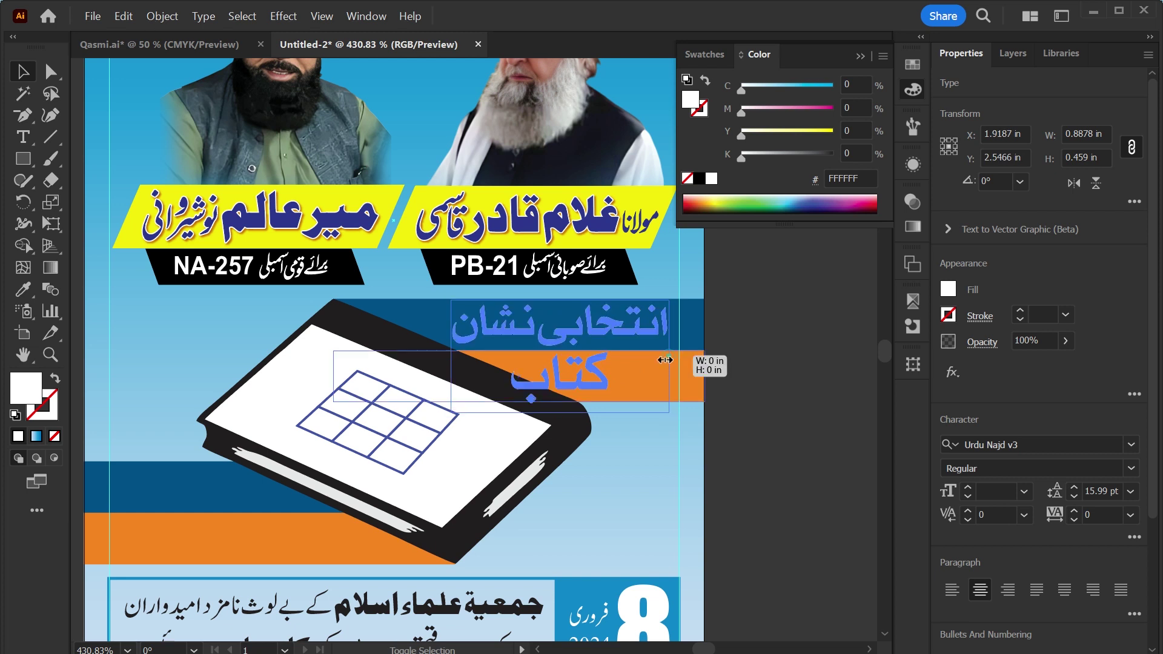
{"action": "left_click_drag", "start_coordinate": [665, 360], "coordinate": [656, 356]}
Split كتاب off the heading as separate black text on the orange bar.
{"action": "left_click", "coordinate": [747, 411]}
{"action": "double_click", "coordinate": [513, 376]}
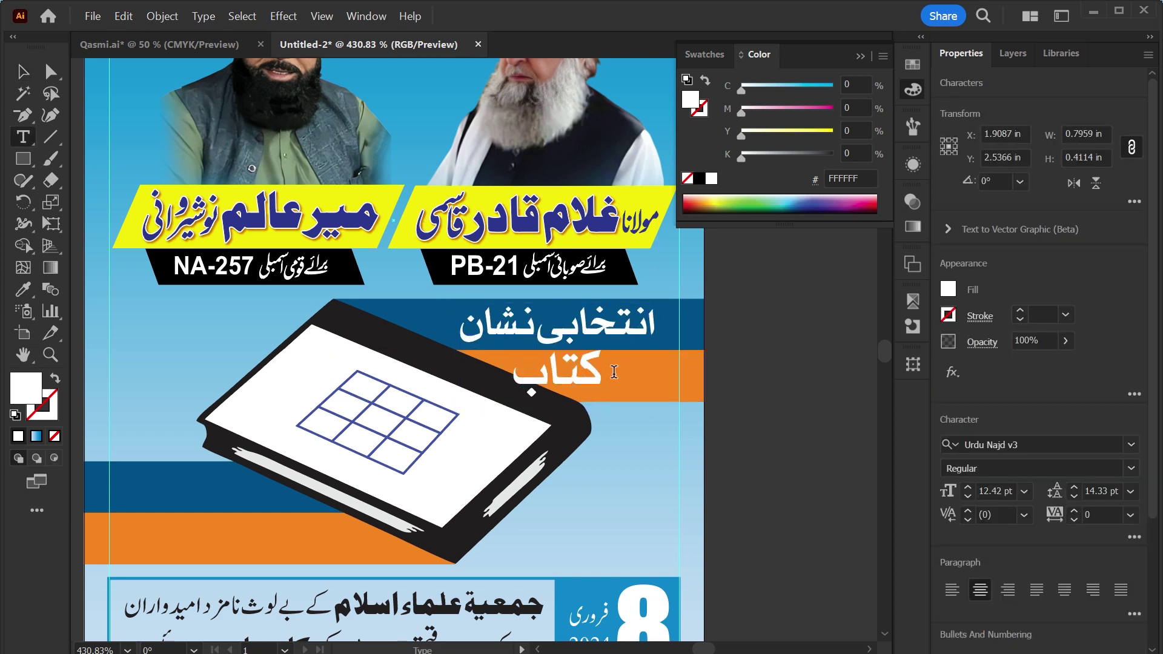
{"action": "double_click", "coordinate": [603, 372]}
{"action": "key", "text": "BackSpace"}
{"action": "left_click", "coordinate": [21, 70]}
{"action": "left_click", "coordinate": [770, 383]}
{"action": "key", "text": "ctrl+z"}
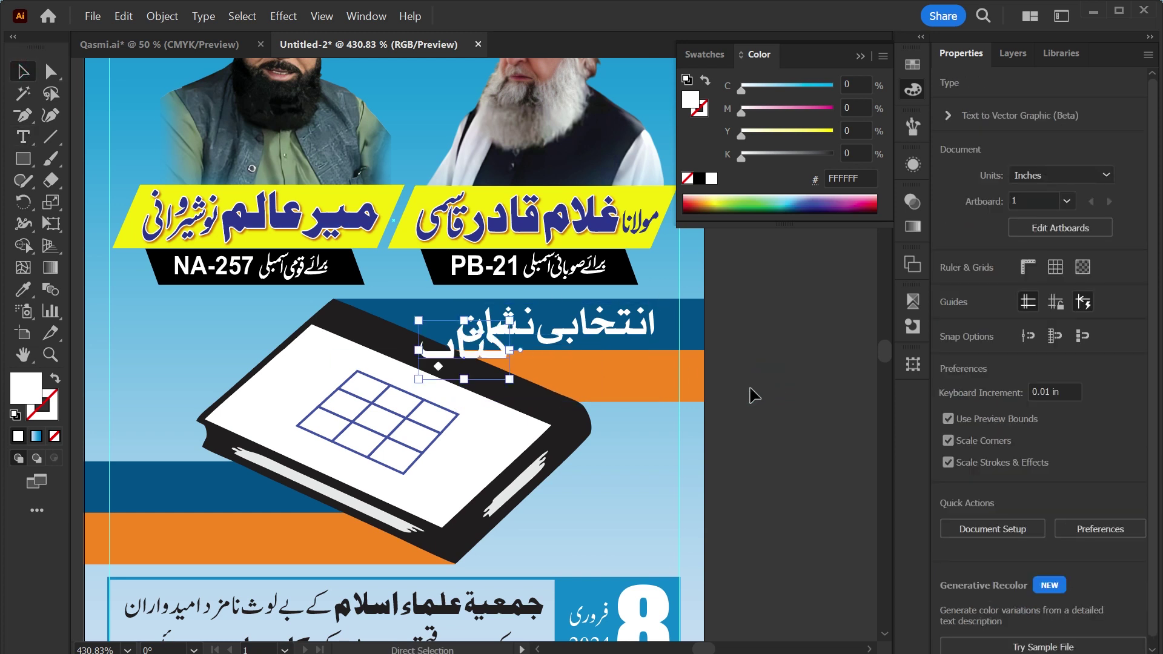
{"action": "left_click", "coordinate": [699, 178]}
{"action": "left_click_drag", "start_coordinate": [501, 369], "coordinate": [649, 386]}
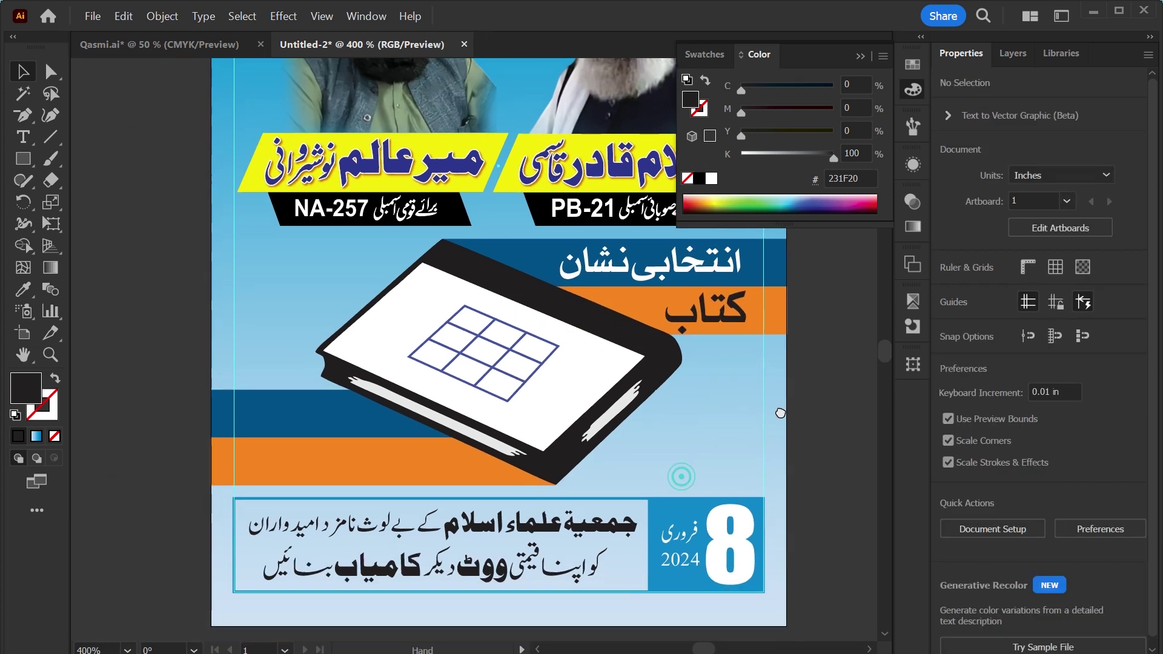
Copy the heading onto the lower blue bar, retyped as اب کی بار with matching style.
{"action": "mouse_move", "coordinate": [703, 264]}
{"action": "left_mouse_down"}
{"action": "mouse_move", "coordinate": [396, 418]}
{"action": "mouse_move", "coordinate": [434, 504]}
{"action": "mouse_move", "coordinate": [353, 427]}
{"action": "left_mouse_up"}
{"action": "double_click", "coordinate": [354, 427]}
{"action": "key", "text": "ctrl+a"}
{"action": "type", "text": "اب کی بار"}
{"action": "key", "text": "Escape"}
{"action": "key", "text": "i"}
{"action": "left_click", "coordinate": [619, 267]}
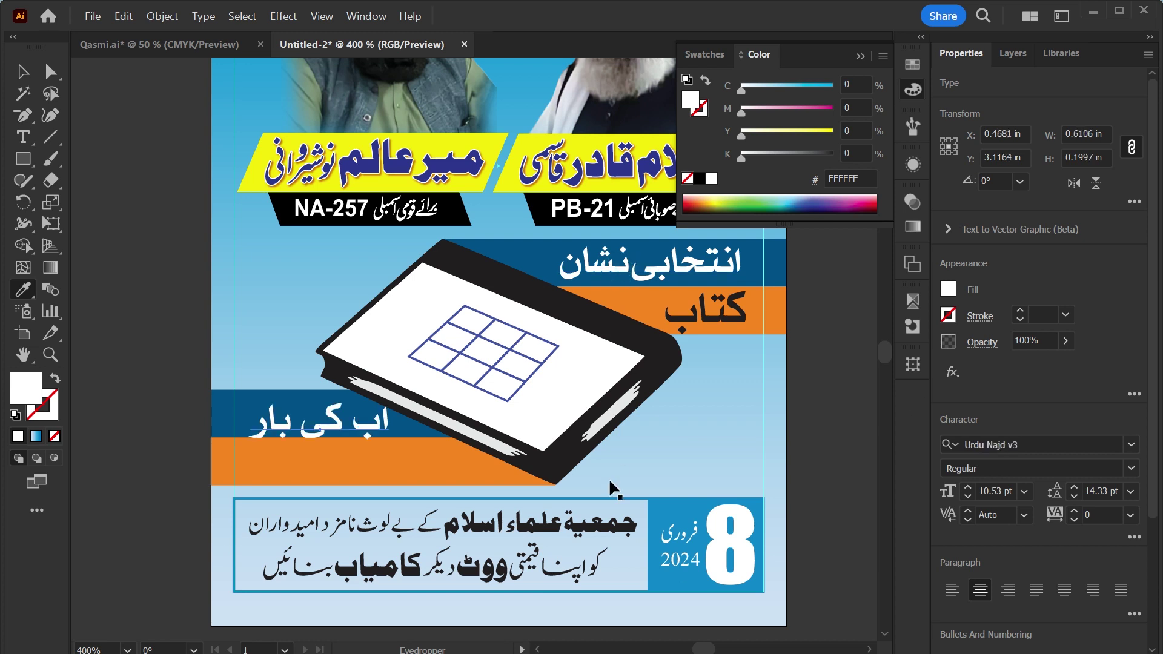
{"action": "key", "text": "v"}
{"action": "mouse_move", "coordinate": [388, 427]}
{"action": "left_mouse_down"}
{"action": "mouse_move", "coordinate": [363, 427]}
{"action": "mouse_move", "coordinate": [353, 464]}
{"action": "left_mouse_up"}
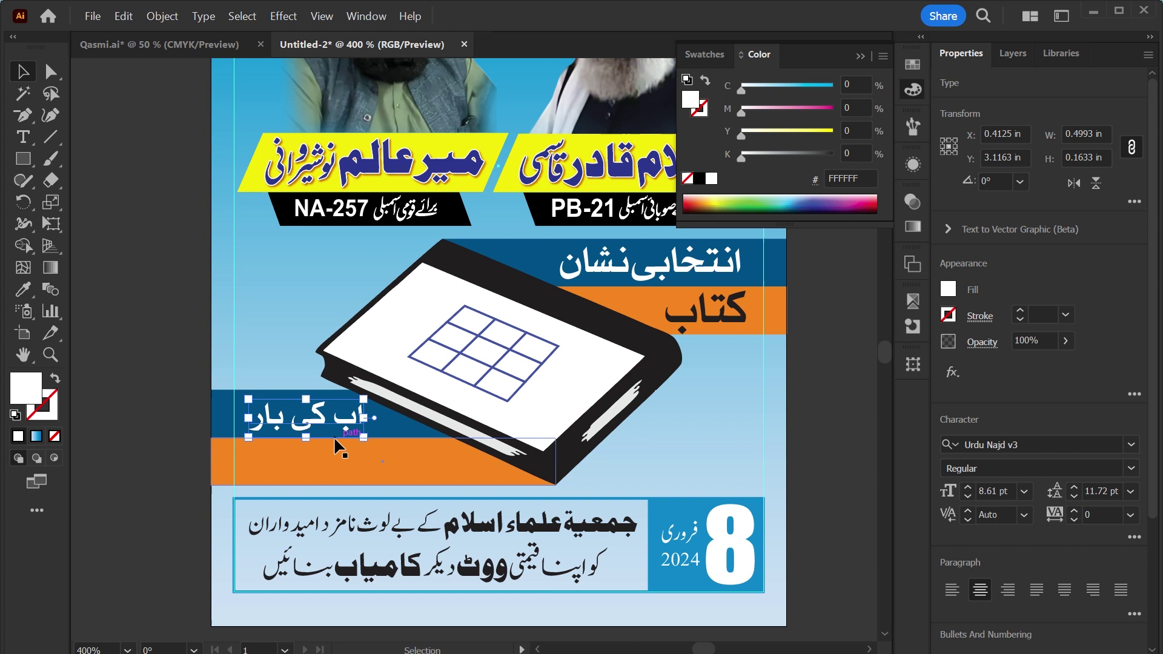
Add صرف before کتاب with tightened kerning, then fit the whole flyer in view.
{"action": "double_click", "coordinate": [350, 463]}
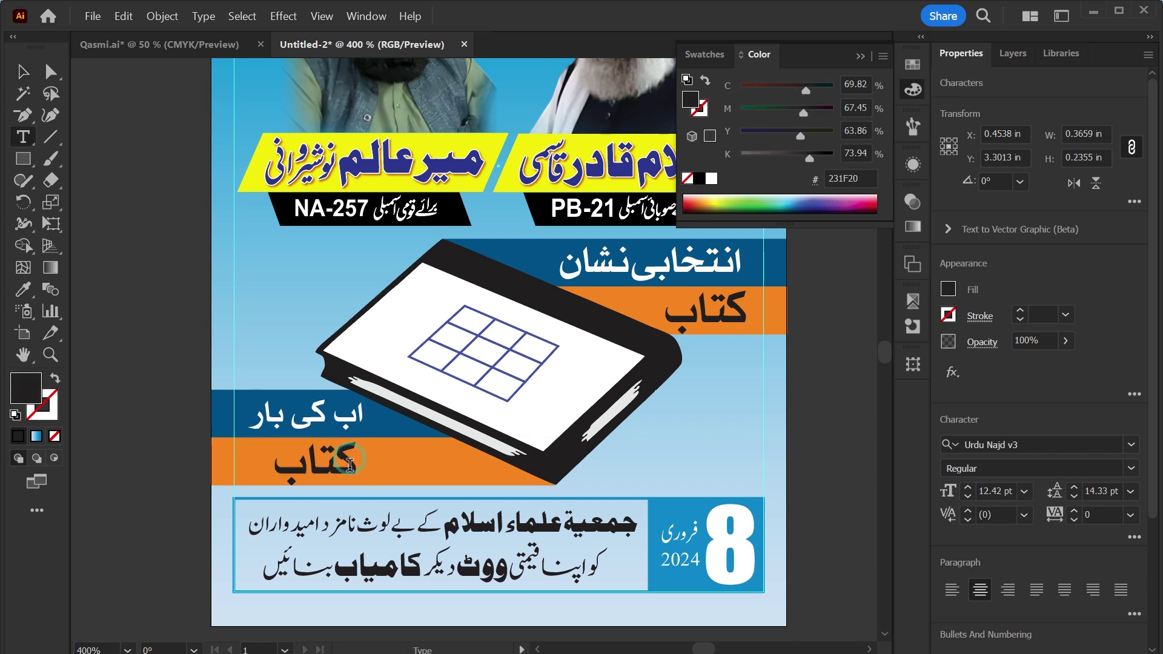
{"action": "type", "text": "صرف"}
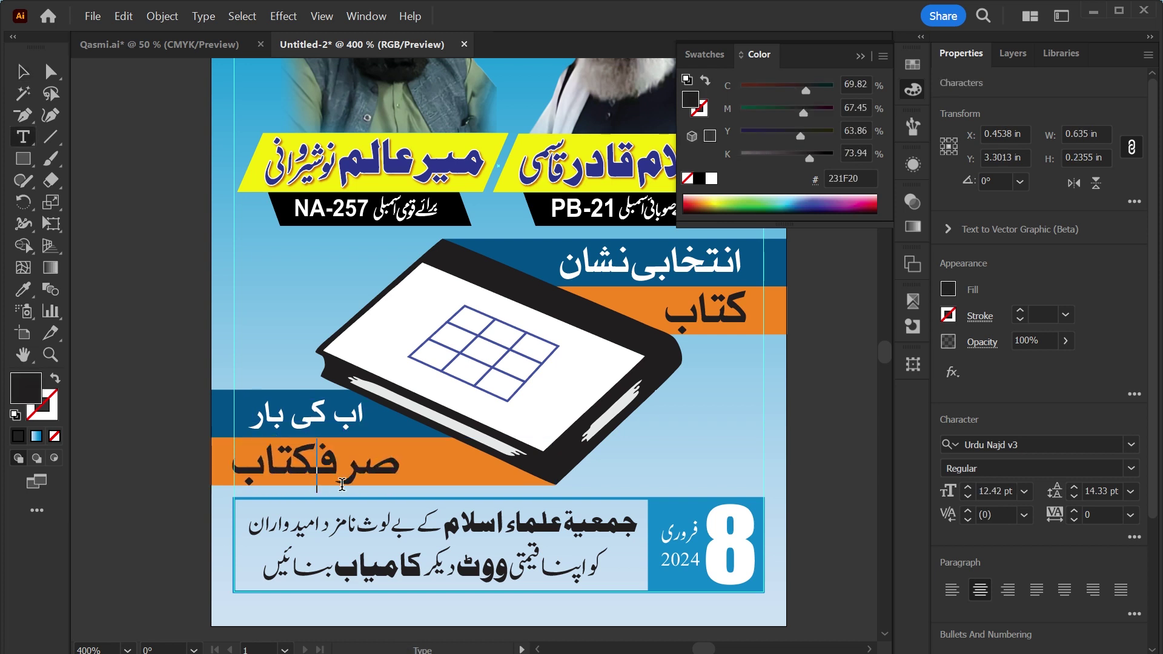
{"action": "key", "text": "alt+Left"}
{"action": "key", "text": "alt+Left"}
{"action": "key", "text": "alt+Left"}
{"action": "key", "text": "alt+Left"}
{"action": "key", "text": "alt+Left"}
{"action": "key", "text": "alt+Left"}
{"action": "key", "text": "alt+Left"}
{"action": "key", "text": "alt+Left"}
{"action": "key", "text": "alt+Left"}
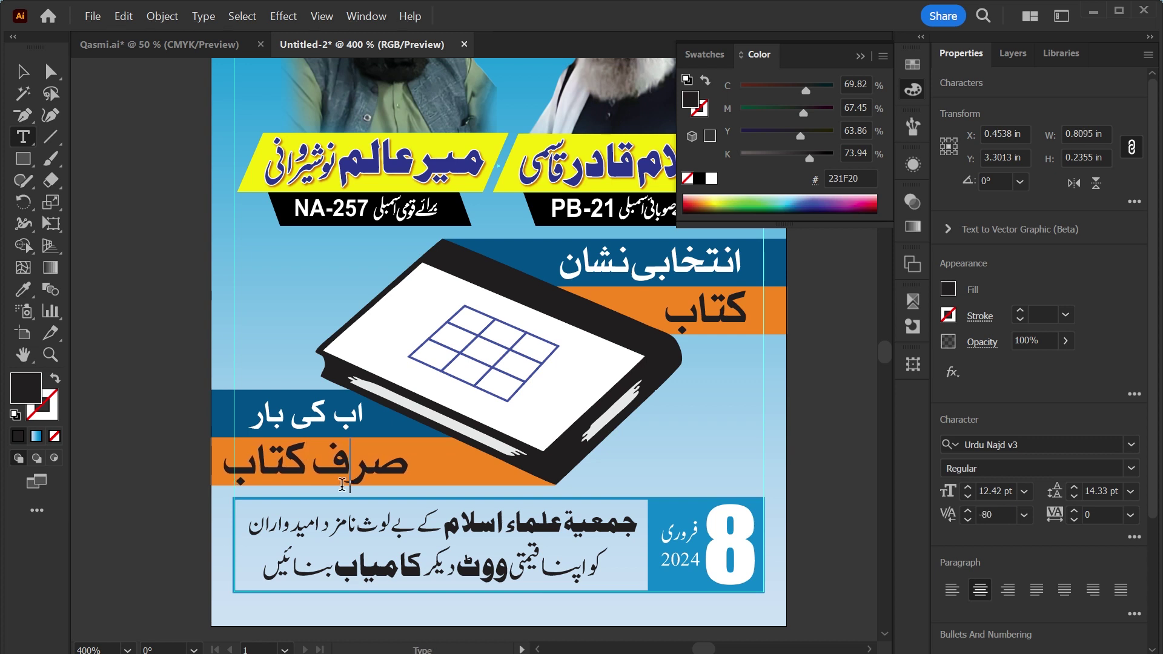
{"action": "left_click", "coordinate": [23, 71]}
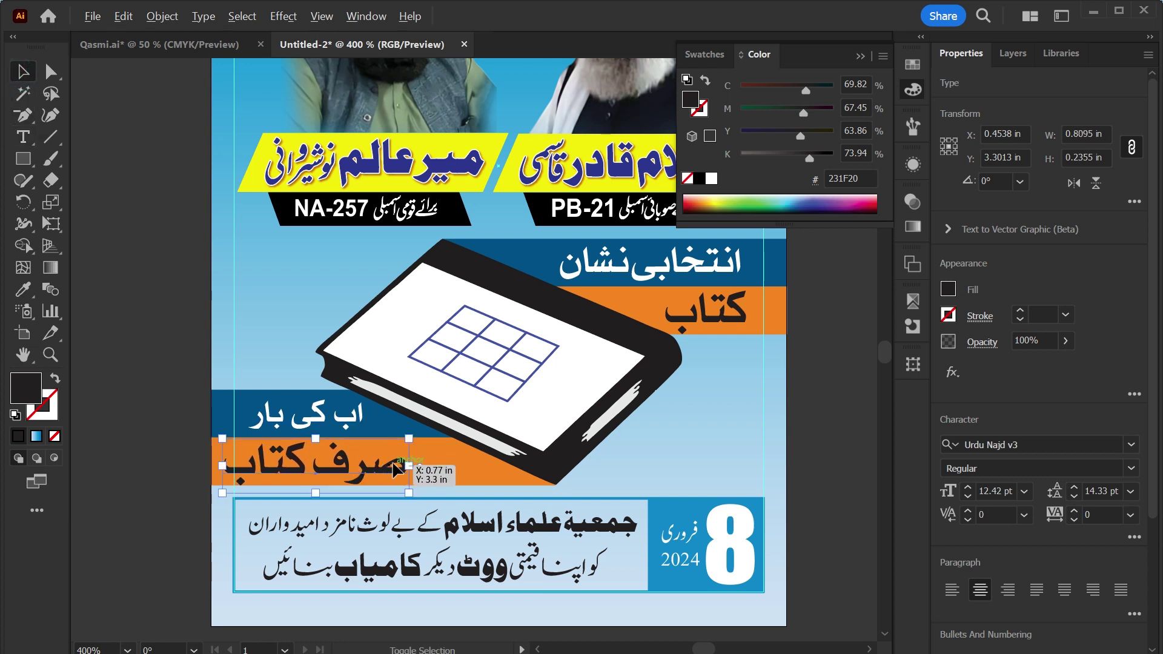
{"action": "left_click", "coordinate": [399, 471]}
{"action": "key", "text": "ctrl+shift+a"}
{"action": "key", "text": "ctrl+minus"}
{"action": "key", "text": "ctrl+minus"}
{"action": "key", "text": "ctrl+minus"}
{"action": "key", "text": "ctrl+0"}
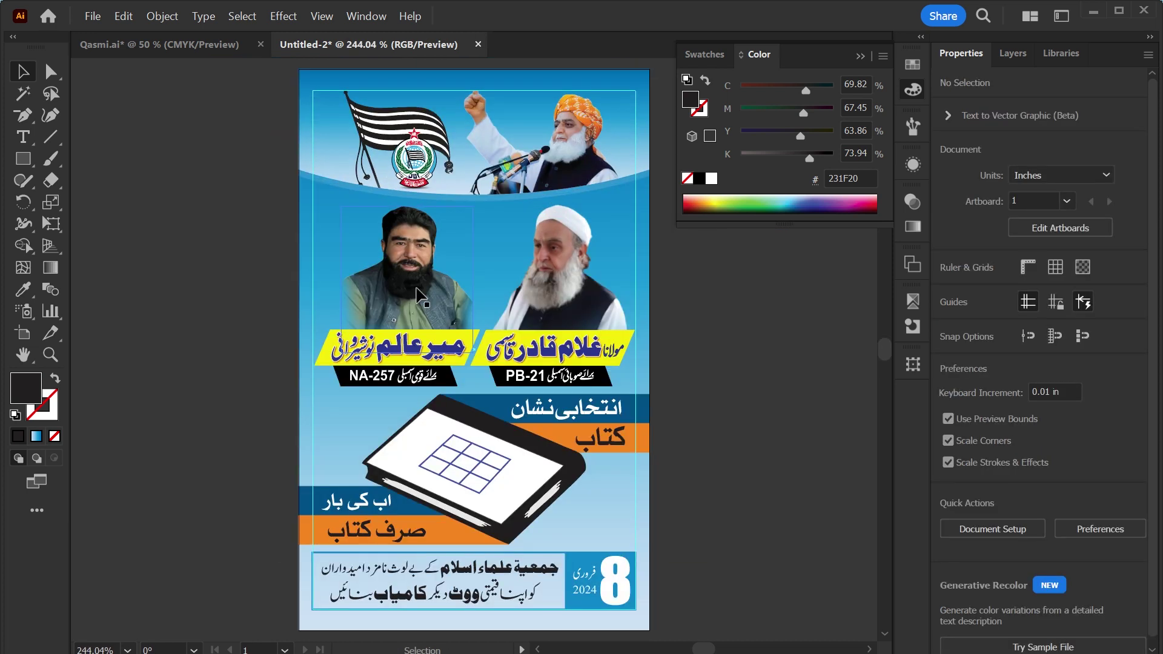
{"action": "scroll", "coordinate": [585, 438], "scroll_direction": "up", "scroll_amount": 2, "text": "alt"}
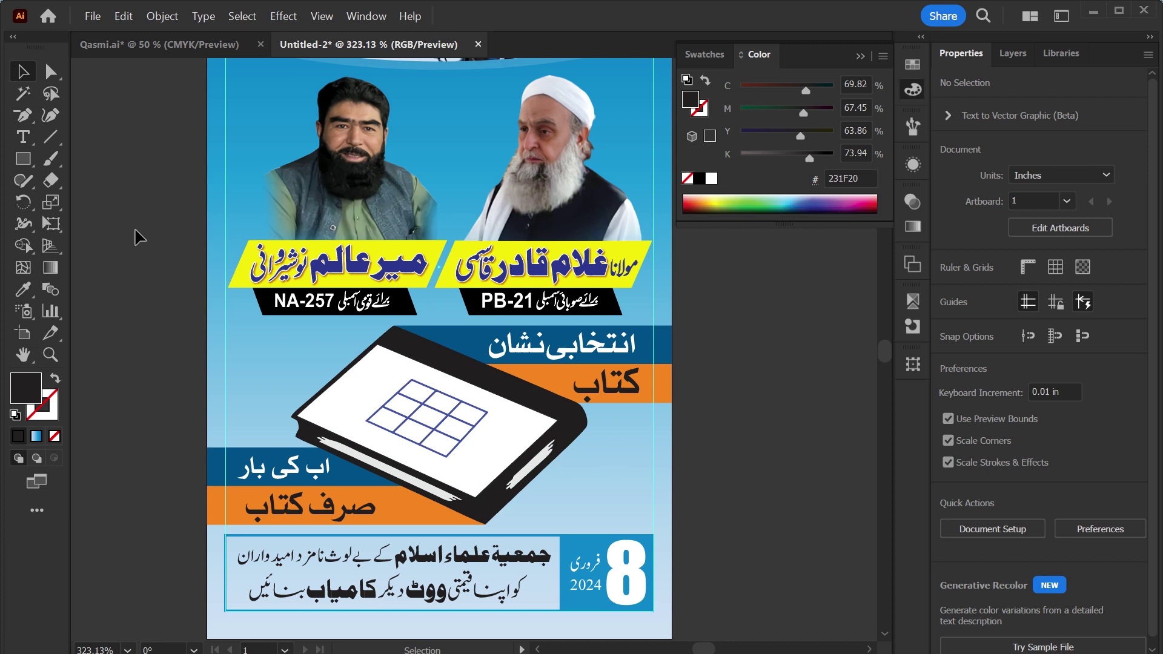
{"action": "left_click", "coordinate": [50, 137]}
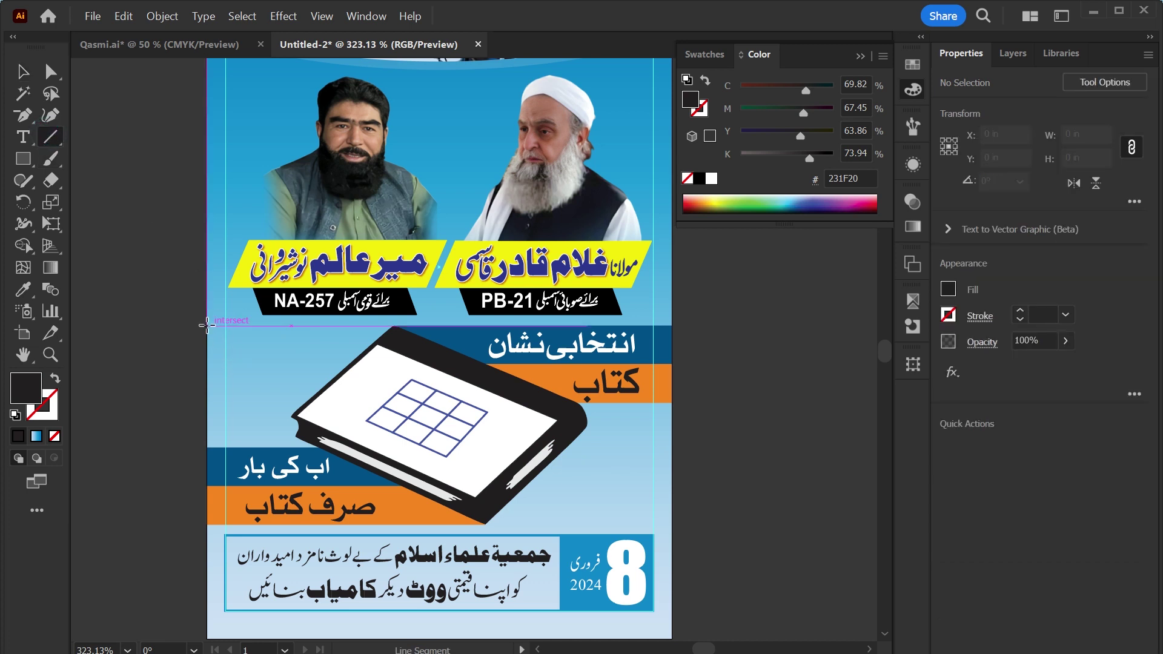
Draw a horizontal line above the upper blue bar with a 2 pt white stroke.
{"action": "left_click_drag", "start_coordinate": [207, 326], "coordinate": [365, 325]}
{"action": "key", "text": "v"}
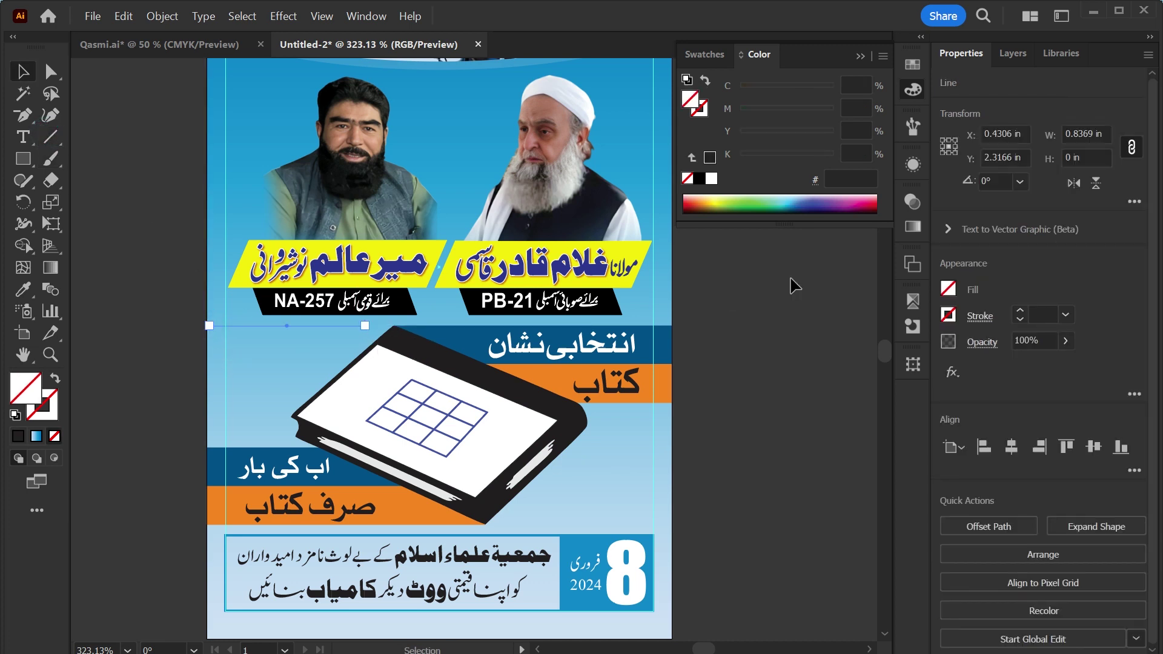
{"action": "left_click", "coordinate": [1043, 314]}
{"action": "type", "text": "2"}
{"action": "key", "text": "Return"}
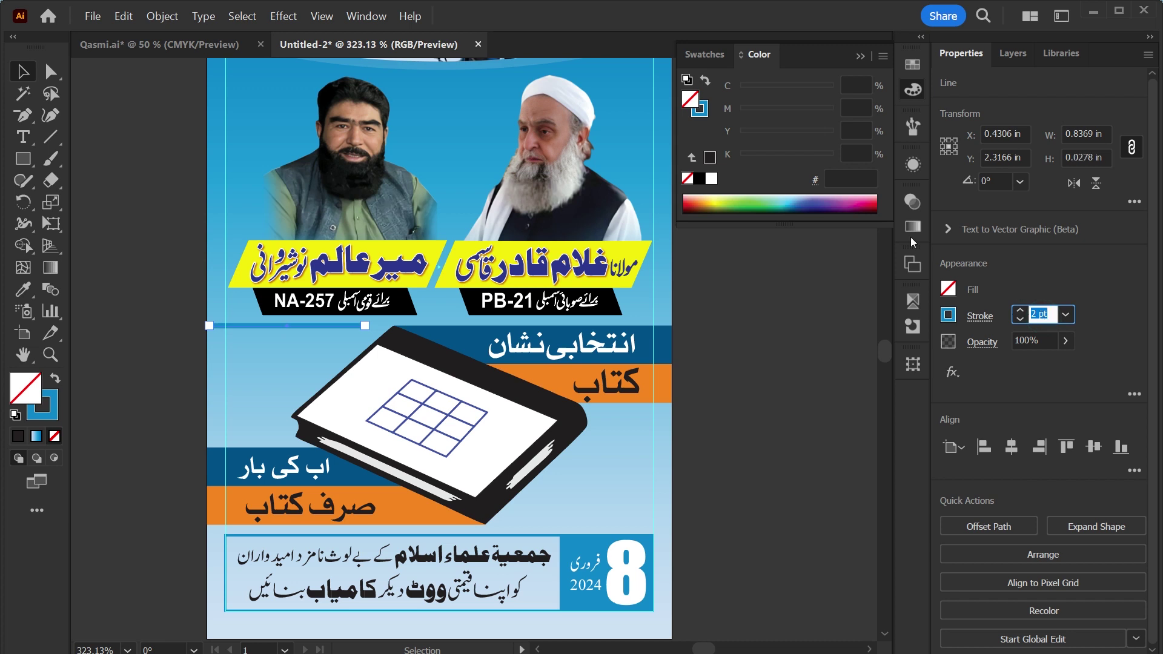
{"action": "left_click", "coordinate": [700, 109]}
{"action": "left_click", "coordinate": [712, 179]}
{"action": "left_click", "coordinate": [339, 303]}
Make stepped copies of the white line running down and to the left.
{"action": "key", "text": "z"}
{"action": "left_click_drag", "start_coordinate": [283, 332], "coordinate": [342, 406]}
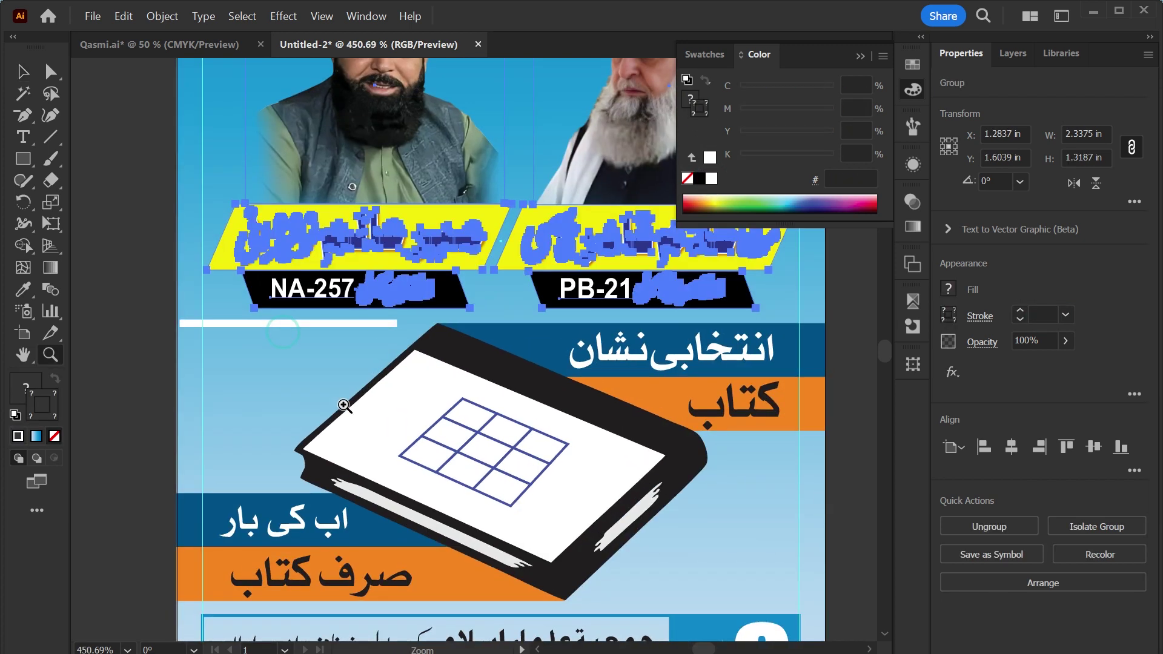
{"action": "key", "text": "v"}
{"action": "left_click_drag", "start_coordinate": [444, 259], "coordinate": [407, 276]}
{"action": "key", "text": "ctrl+d"}
{"action": "key", "text": "ctrl+d"}
{"action": "key", "text": "ctrl+d"}
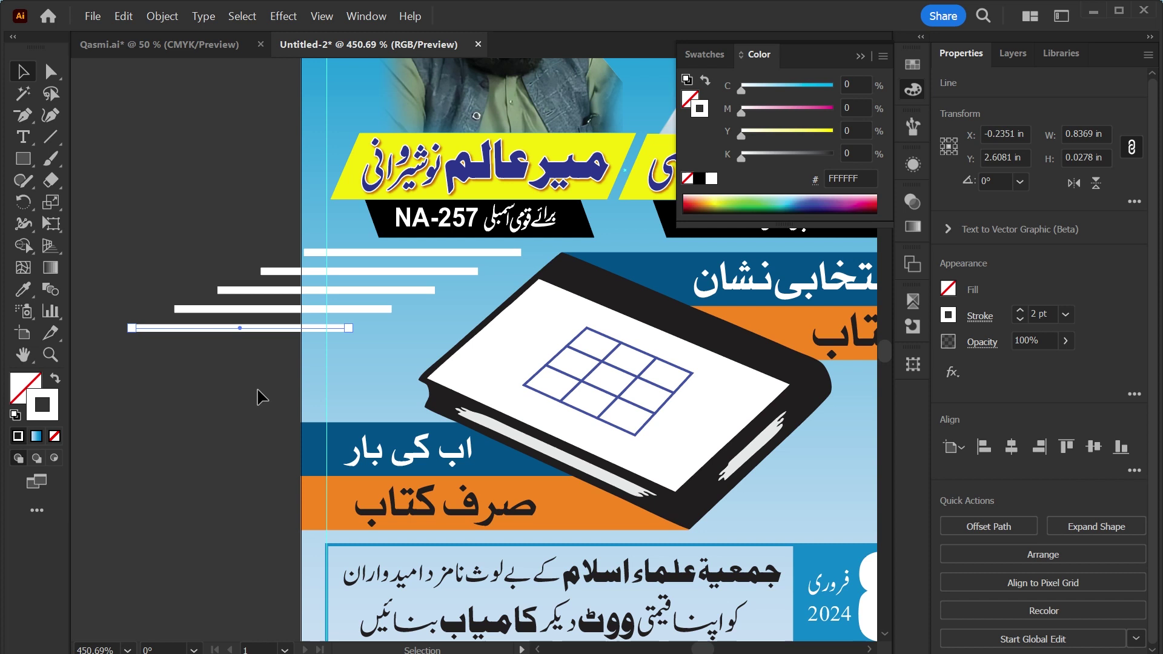
Delete the three extra lines, move the bottom line lower, and select both remaining lines.
{"action": "left_click", "coordinate": [369, 307]}
{"action": "key", "text": "Delete"}
{"action": "left_click", "coordinate": [385, 291]}
{"action": "key", "text": "Delete"}
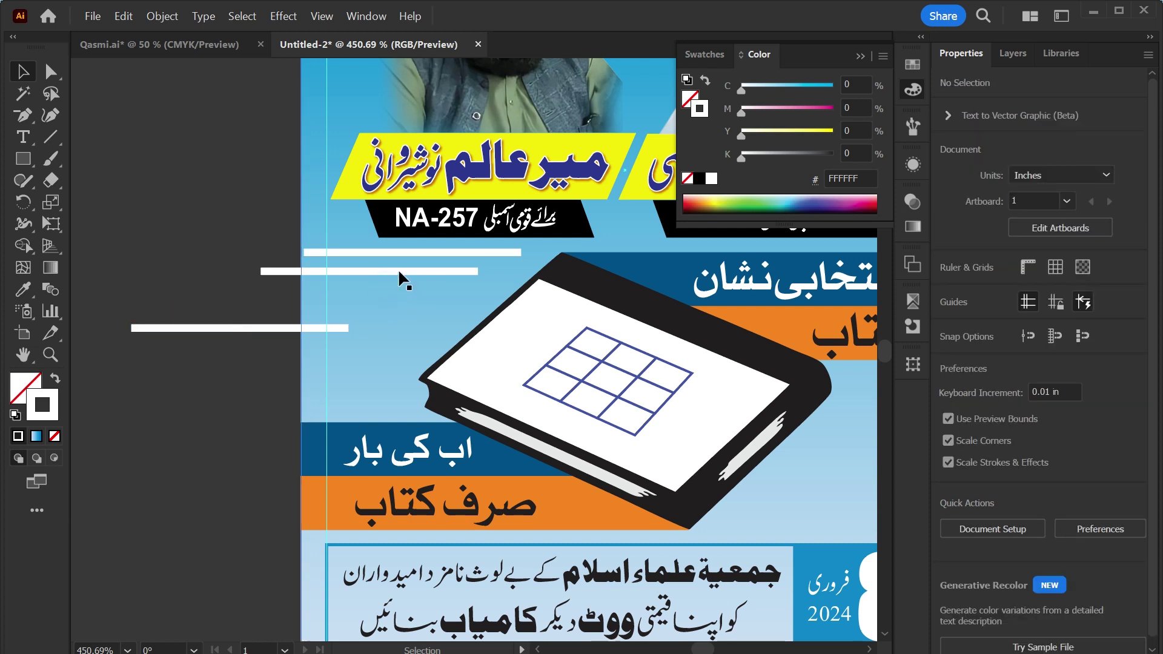
{"action": "left_click", "coordinate": [398, 271]}
{"action": "key", "text": "Delete"}
{"action": "left_click_drag", "start_coordinate": [337, 329], "coordinate": [376, 380]}
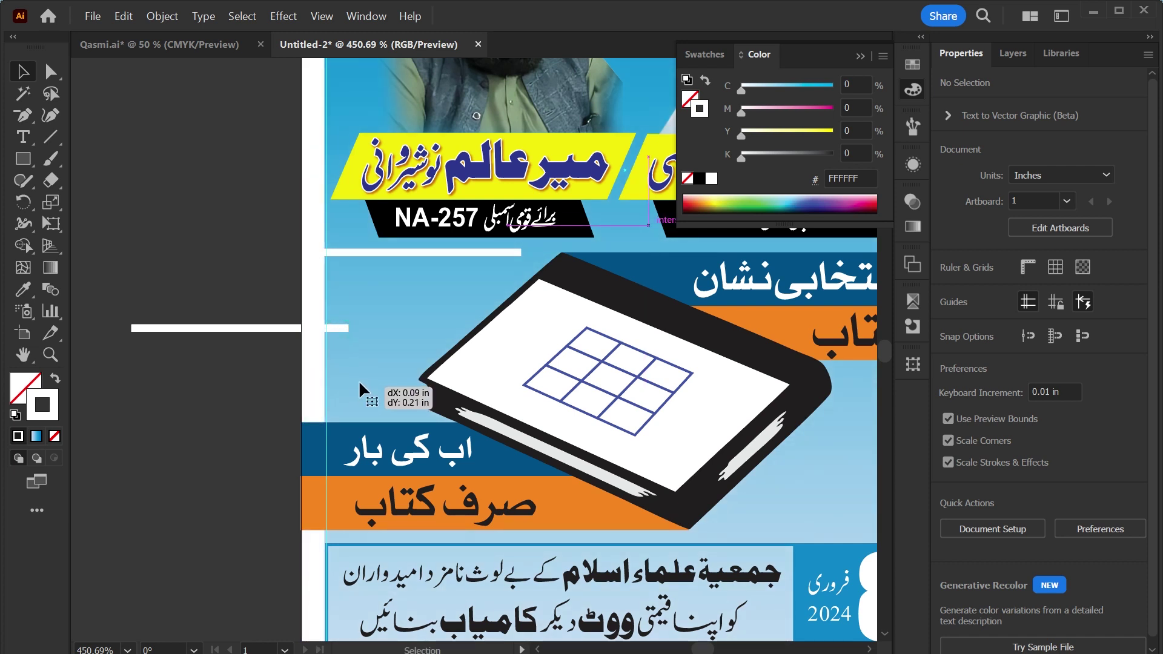
{"action": "left_click", "coordinate": [435, 251], "text": "shift"}
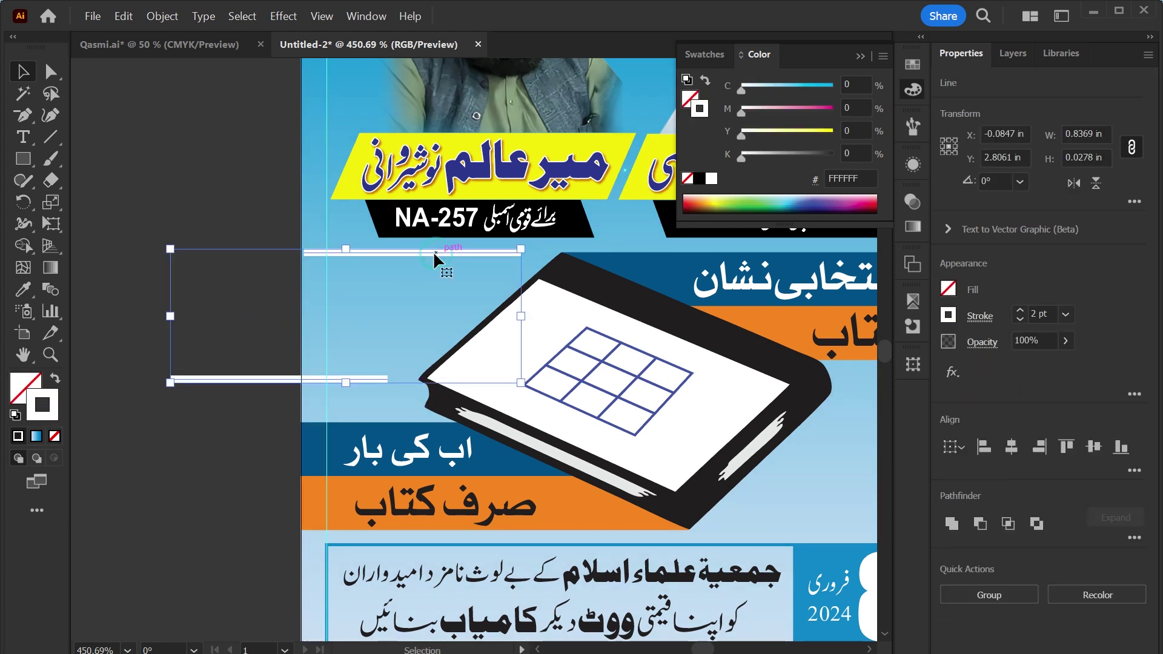
Blend the two white lines using Specified Steps set to 5.
{"action": "left_click", "coordinate": [53, 290]}
{"action": "left_click", "coordinate": [273, 379]}
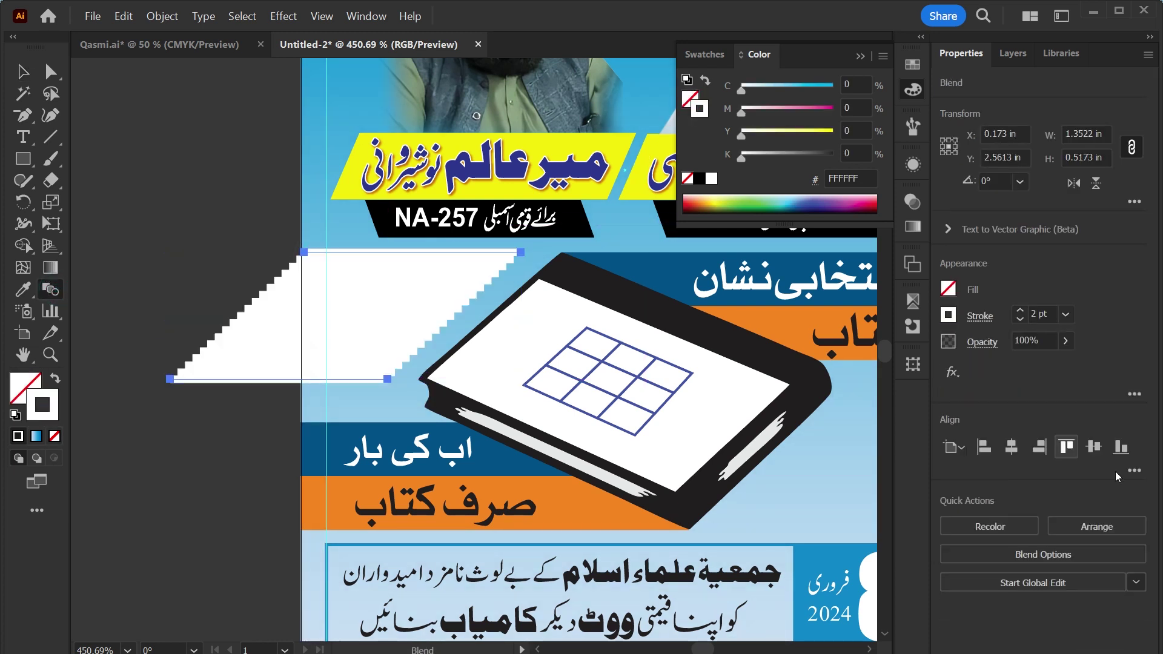
{"action": "left_click", "coordinate": [1042, 555]}
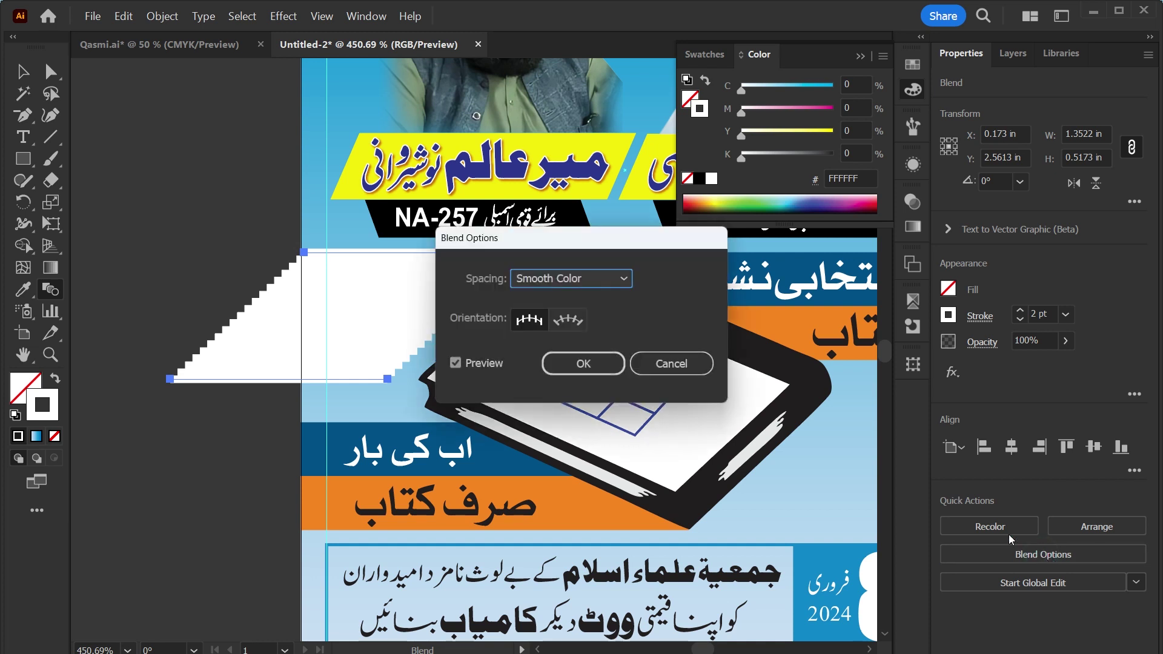
{"action": "left_click", "coordinate": [618, 278]}
{"action": "left_click", "coordinate": [594, 320]}
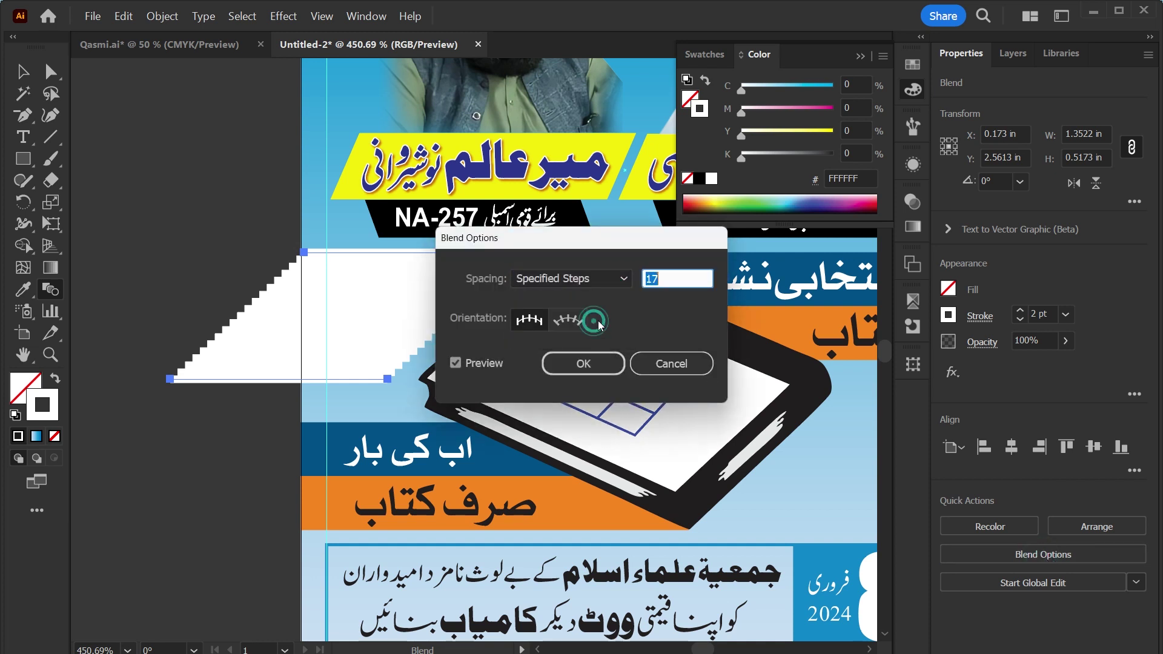
{"action": "type", "text": "5"}
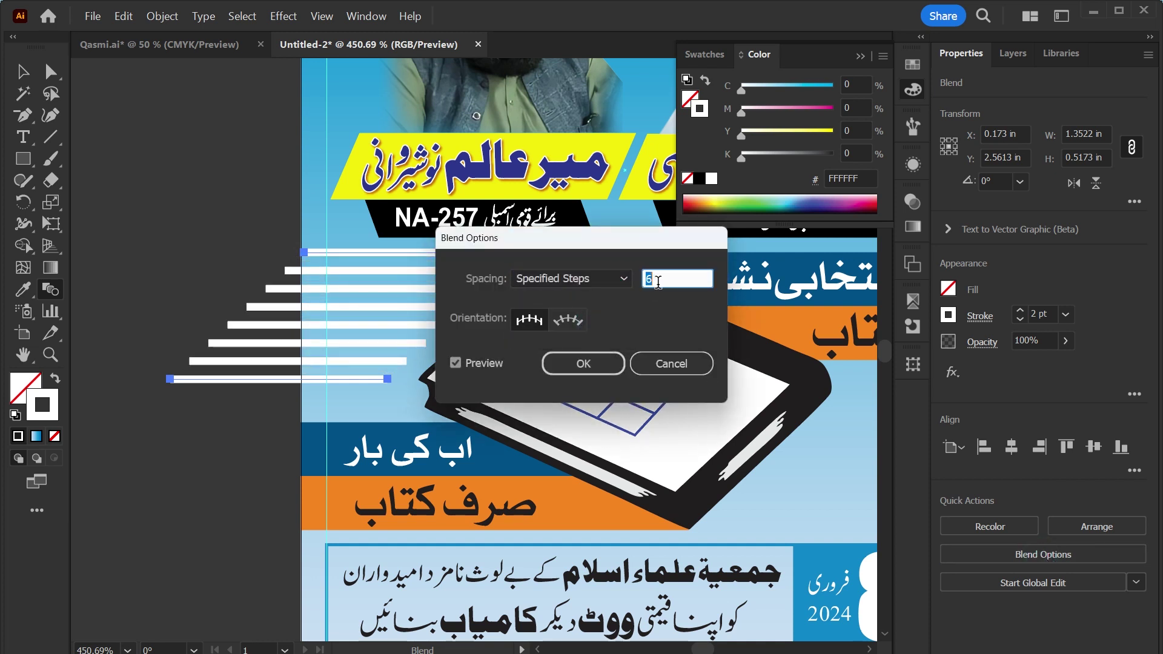
{"action": "key", "text": "Return"}
{"action": "left_click", "coordinate": [15, 72]}
Lengthen the top line, shorten the bottom line, and copy the bars to the right.
{"action": "key", "text": "a"}
{"action": "left_click", "coordinate": [453, 339]}
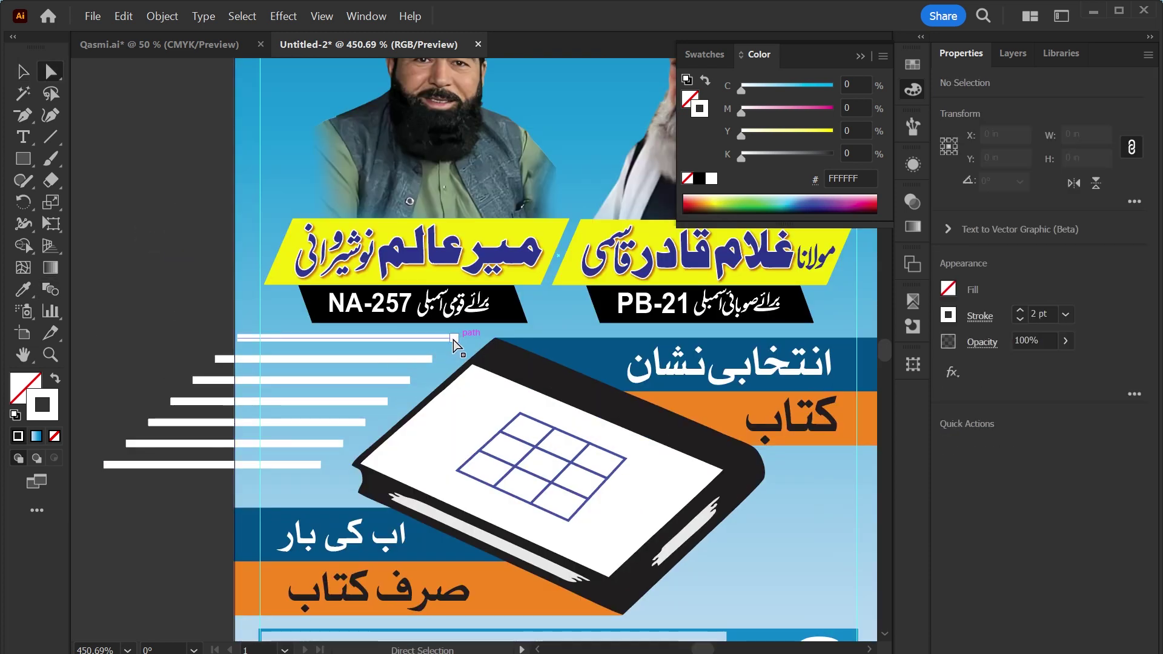
{"action": "left_click_drag", "start_coordinate": [456, 340], "coordinate": [471, 350]}
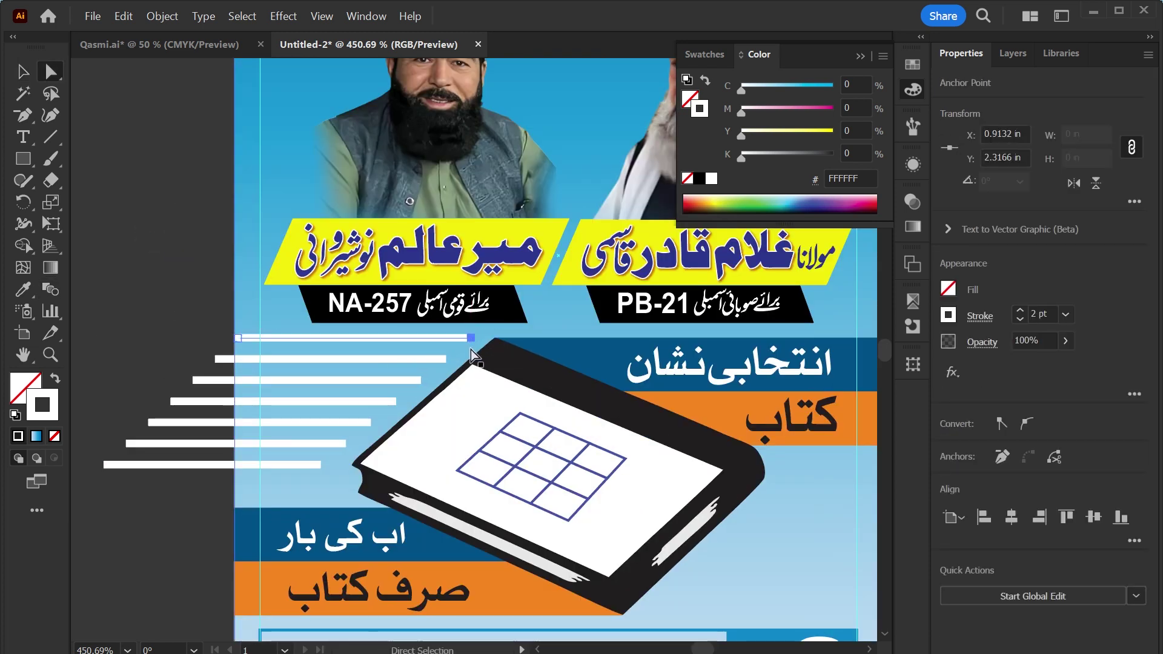
{"action": "left_click_drag", "start_coordinate": [321, 466], "coordinate": [311, 468]}
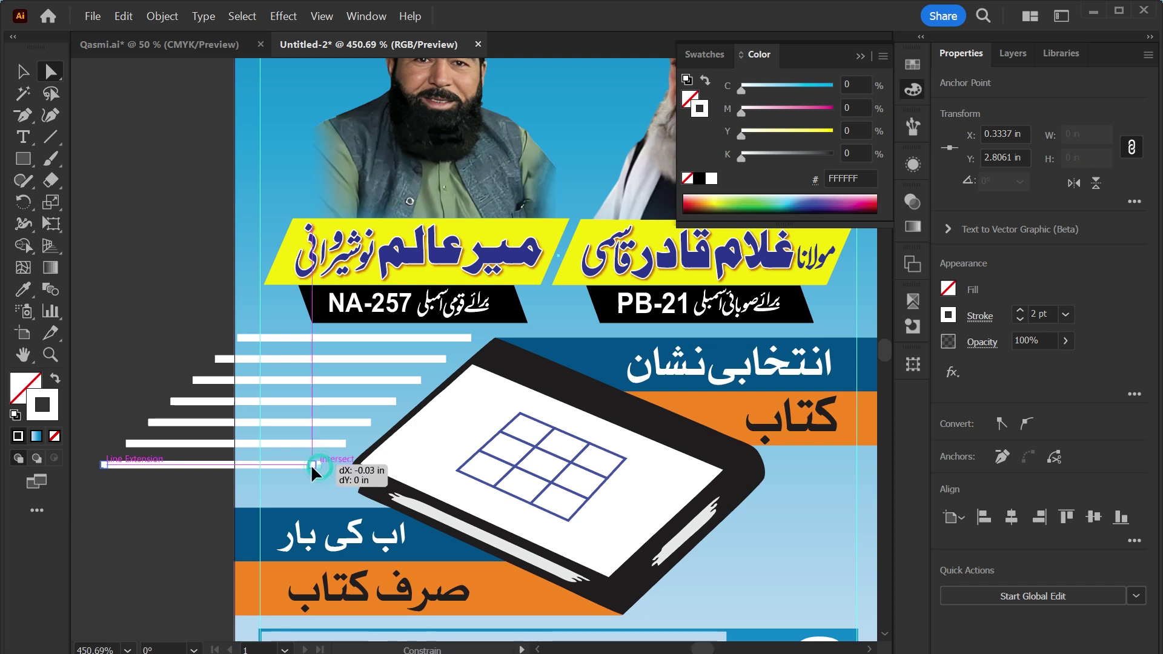
{"action": "left_click", "coordinate": [23, 71]}
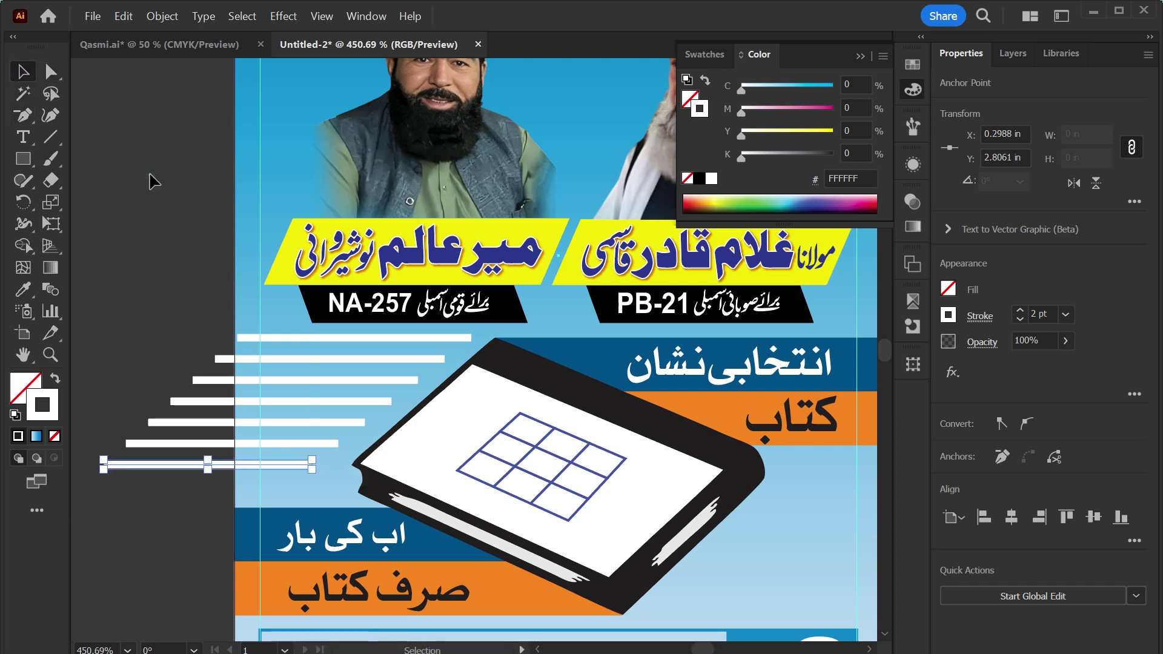
{"action": "left_click", "coordinate": [150, 175]}
{"action": "scroll", "coordinate": [151, 176], "scroll_direction": "down", "scroll_amount": 3, "text": "alt"}
{"action": "mouse_move", "coordinate": [274, 333]}
{"action": "left_mouse_down"}
{"action": "mouse_move", "coordinate": [591, 400]}
{"action": "mouse_move", "coordinate": [752, 411]}
{"action": "left_mouse_up"}
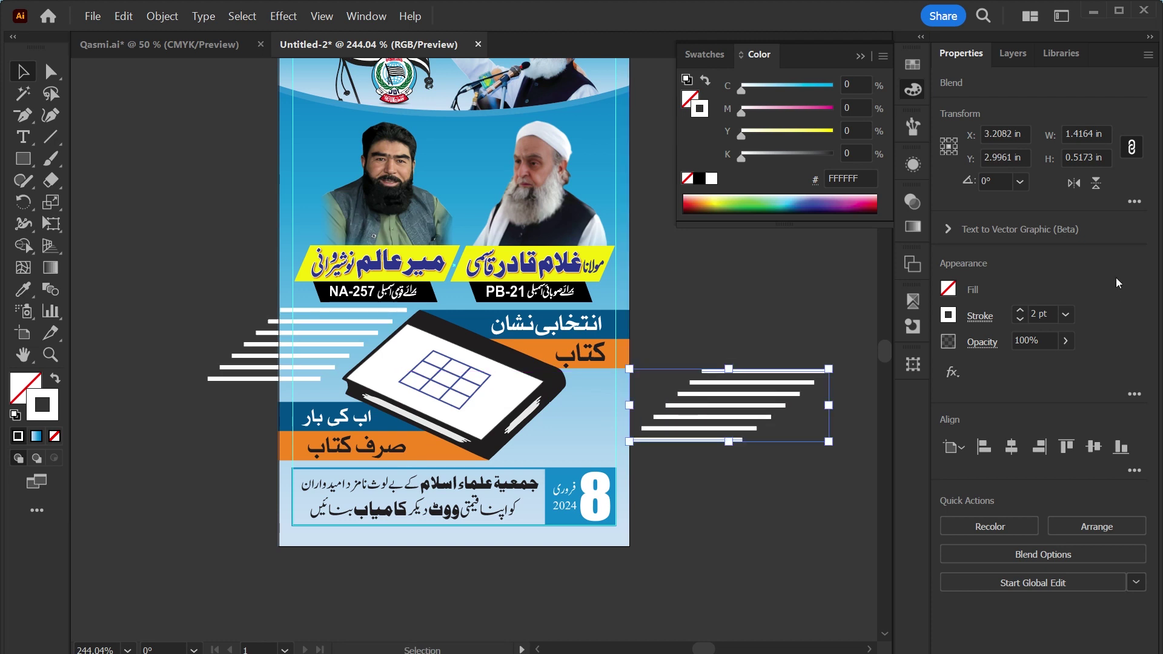
Flip the bar copy vertically and horizontally and place it right of the book.
{"action": "left_click", "coordinate": [1095, 184]}
{"action": "left_click", "coordinate": [1073, 183]}
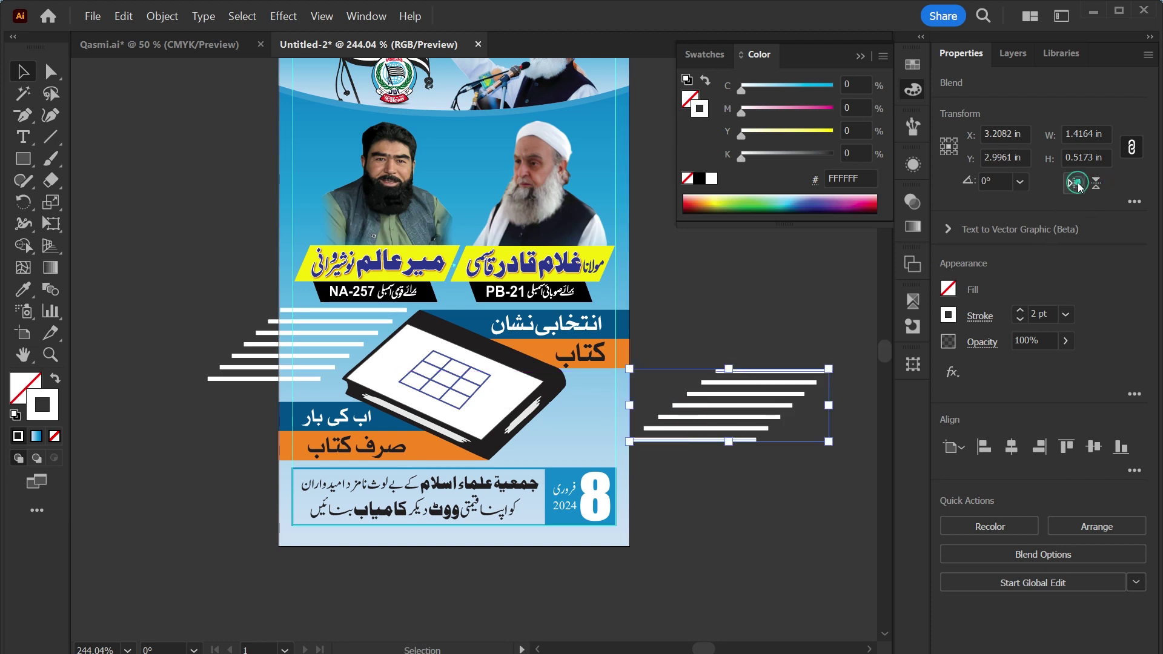
{"action": "left_click", "coordinate": [749, 491]}
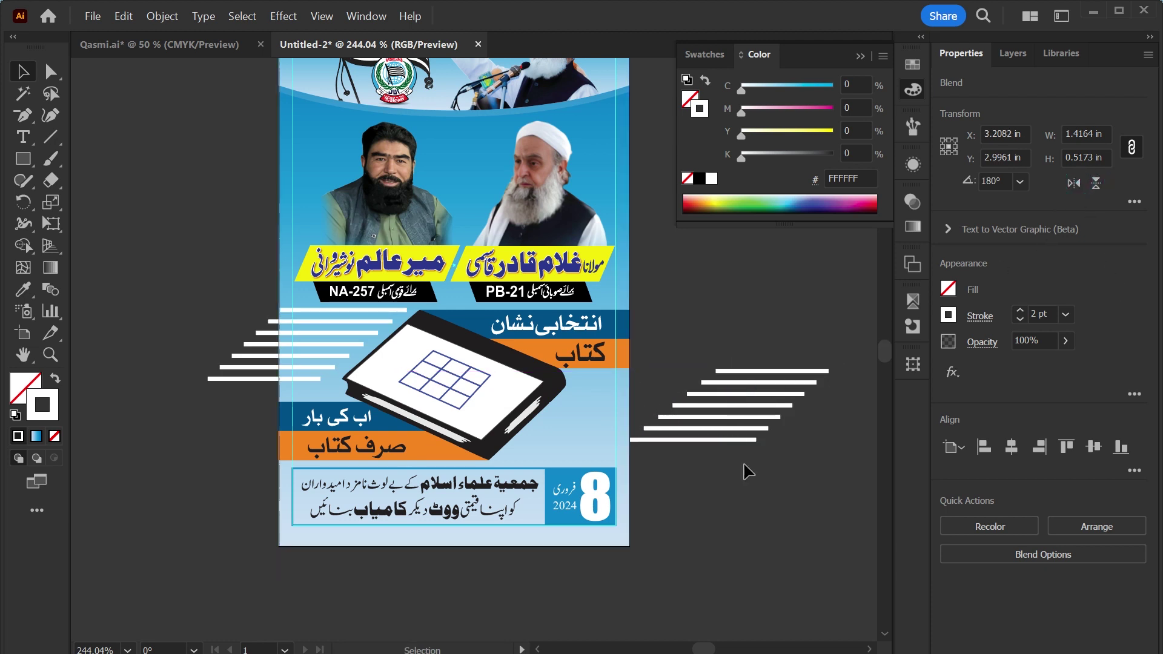
{"action": "left_click", "coordinate": [749, 399]}
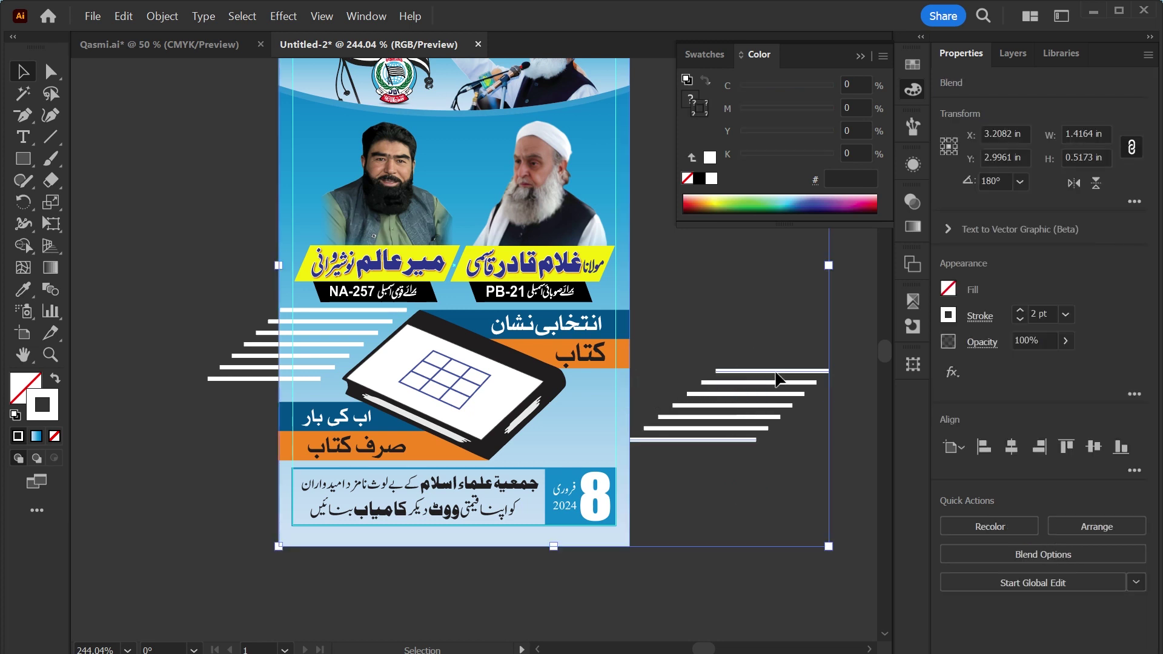
{"action": "key", "text": "ctrl+shift+a"}
{"action": "left_click_drag", "start_coordinate": [810, 377], "coordinate": [707, 391]}
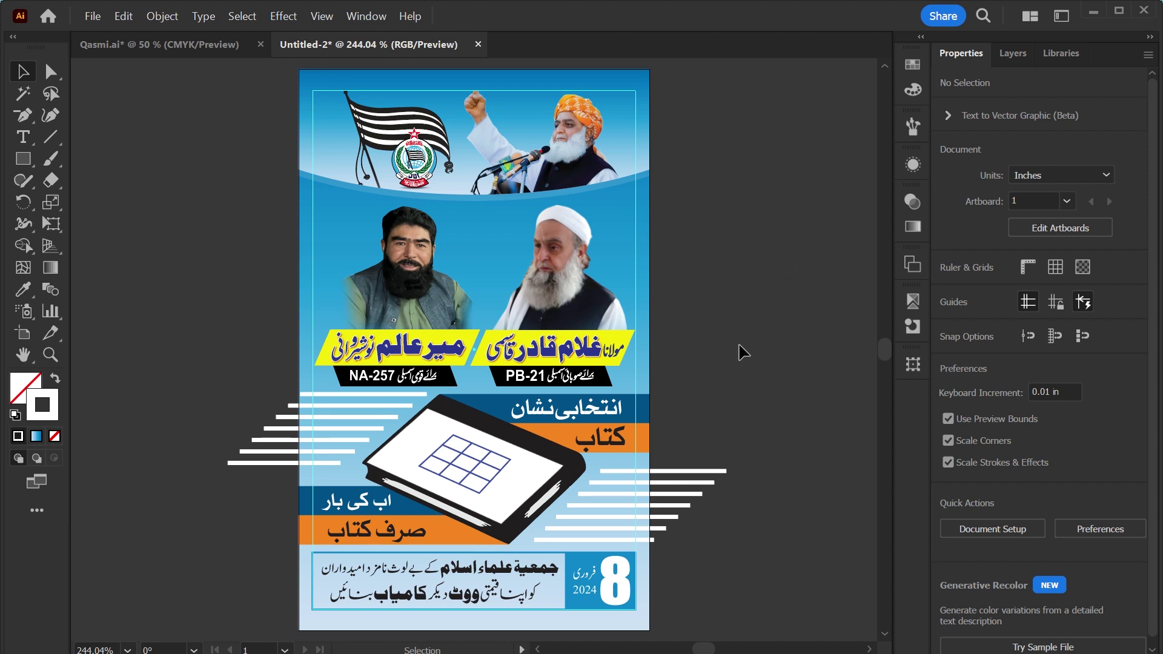
{"action": "scroll", "coordinate": [668, 404], "scroll_direction": "down", "scroll_amount": 3}
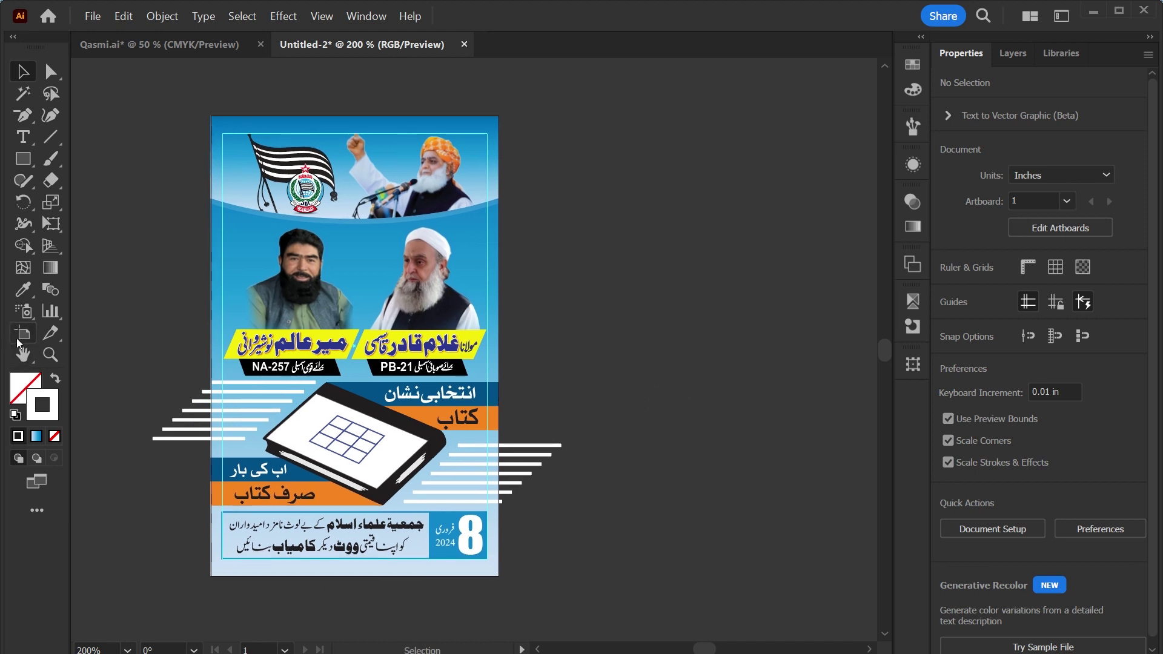
Duplicate Artboard 1 with its artwork to the right and select the copy's background.
{"action": "left_click", "coordinate": [23, 333]}
{"action": "left_click_drag", "start_coordinate": [330, 351], "coordinate": [701, 349]}
{"action": "key", "text": "ctrl+z"}
{"action": "mouse_move", "coordinate": [310, 346]}
{"action": "left_mouse_down"}
{"action": "mouse_move", "coordinate": [724, 337]}
{"action": "mouse_move", "coordinate": [637, 335]}
{"action": "left_mouse_up"}
{"action": "key", "text": "v"}
{"action": "left_click", "coordinate": [614, 239]}
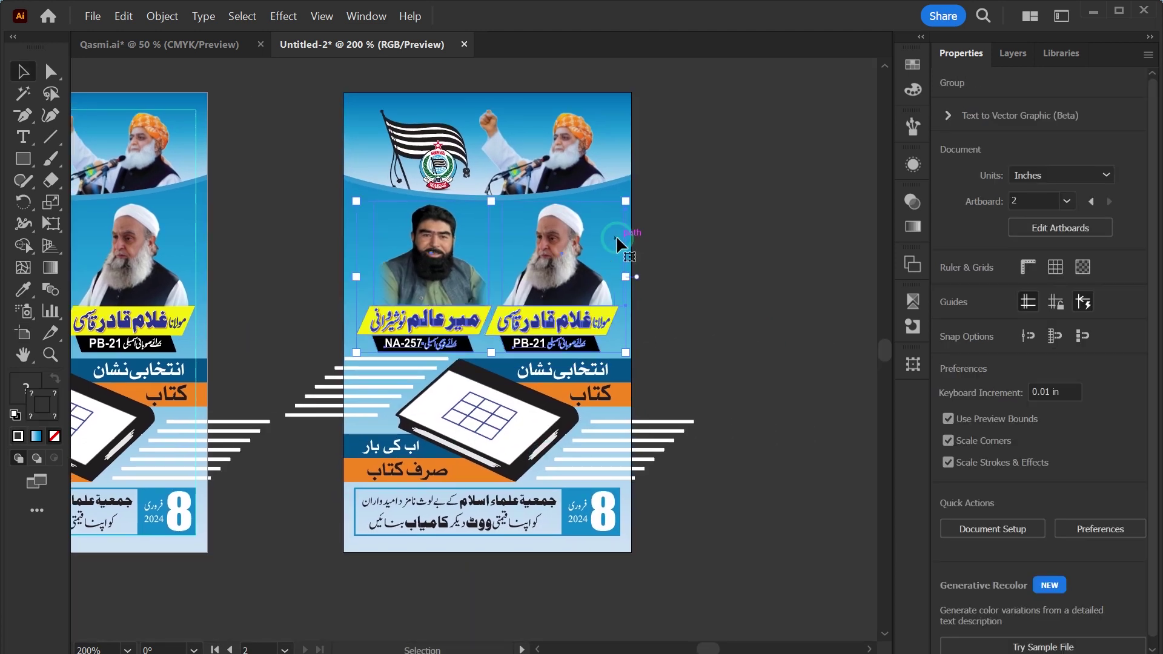
{"action": "left_click", "coordinate": [627, 197]}
Recolour the copy's background gradient top and middle stops green.
{"action": "key", "text": "g"}
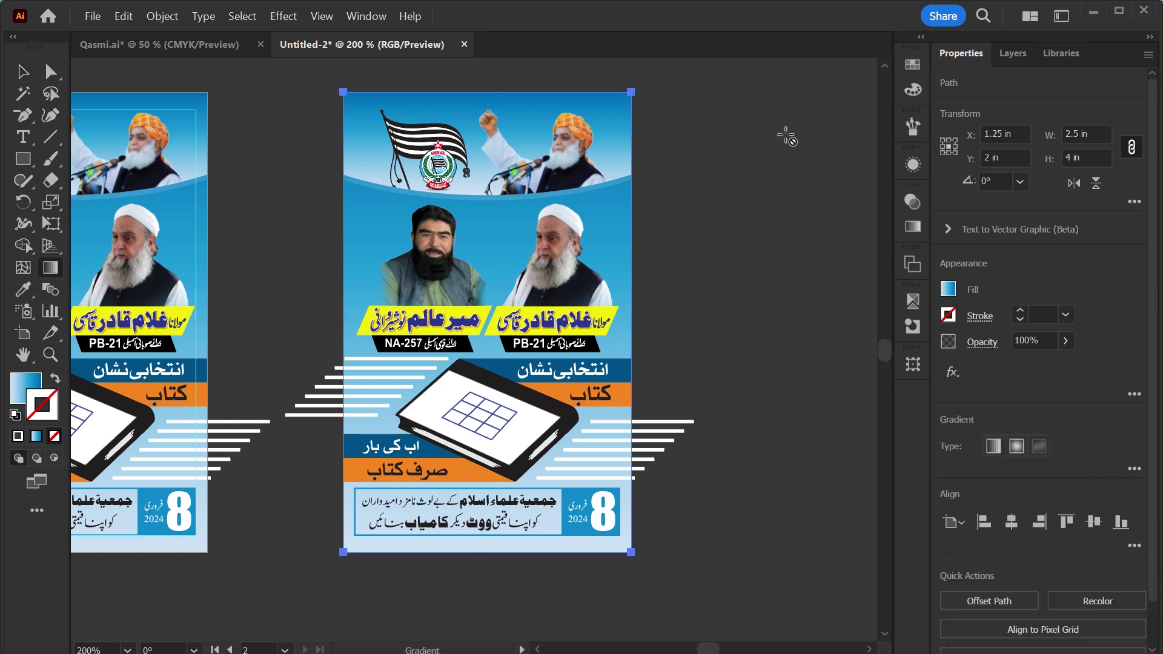
{"action": "double_click", "coordinate": [29, 388]}
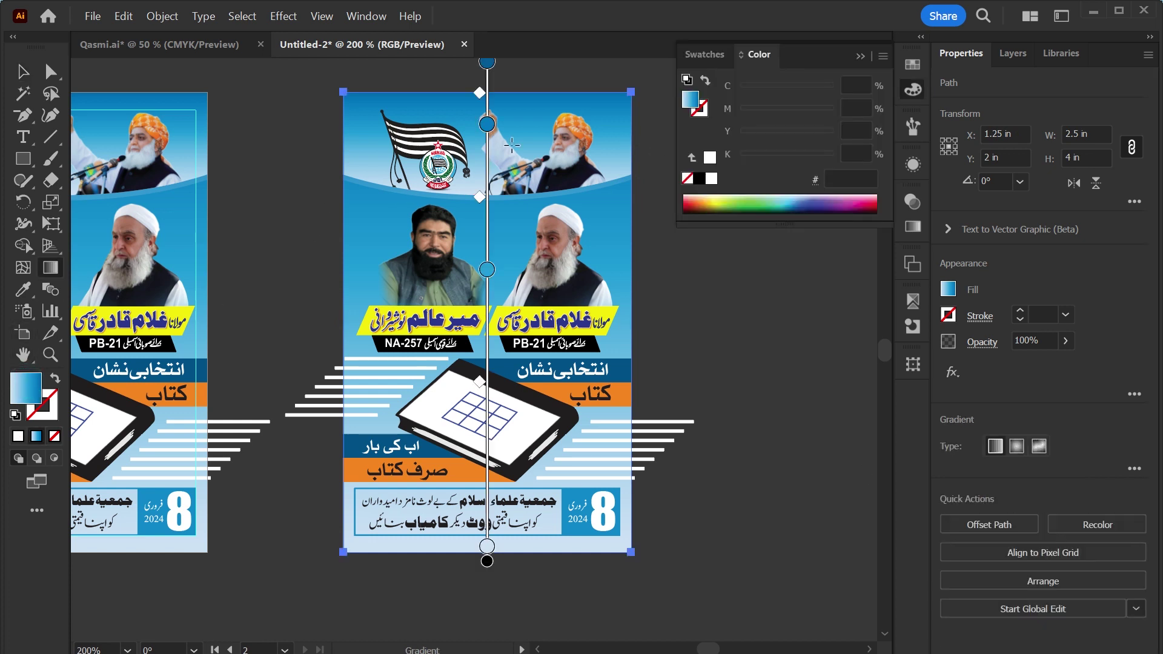
{"action": "left_click", "coordinate": [487, 126]}
{"action": "left_click", "coordinate": [914, 65]}
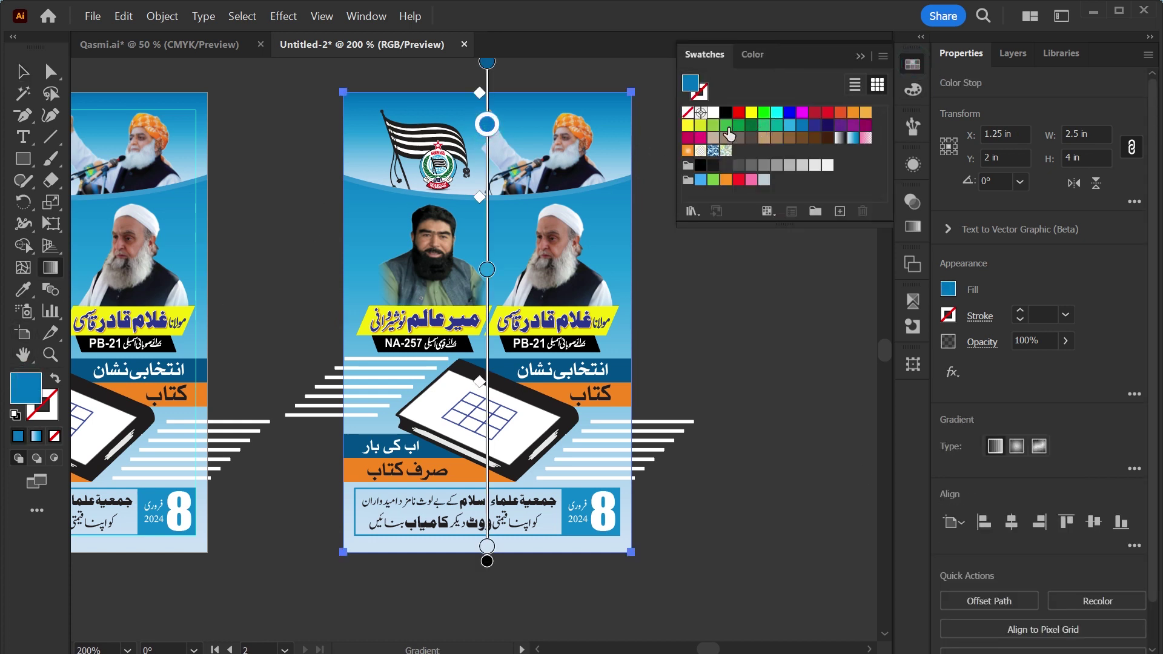
{"action": "left_click", "coordinate": [703, 127]}
{"action": "left_click", "coordinate": [487, 269]}
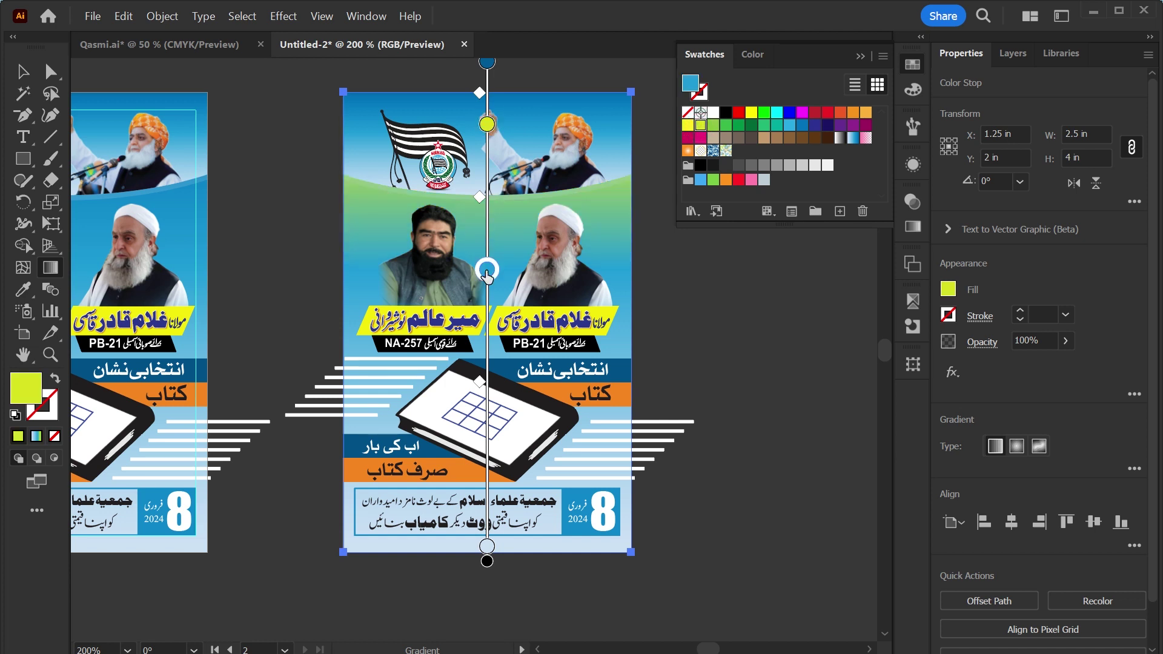
{"action": "left_click", "coordinate": [713, 125]}
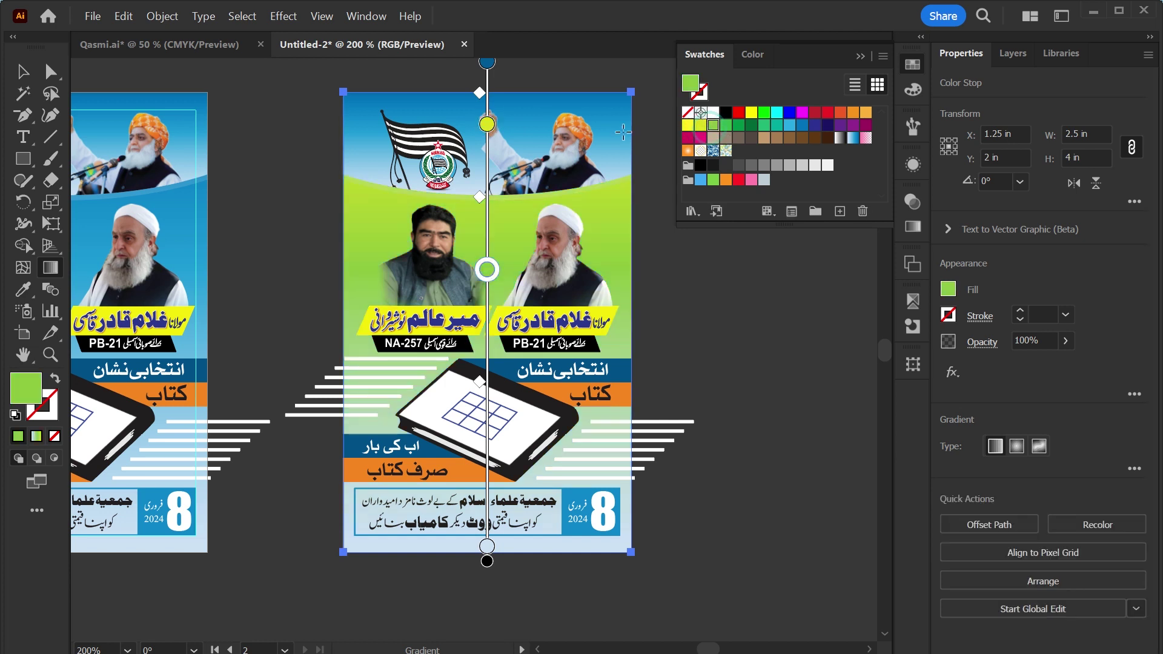
{"action": "left_click", "coordinate": [485, 127]}
{"action": "left_click", "coordinate": [725, 126]}
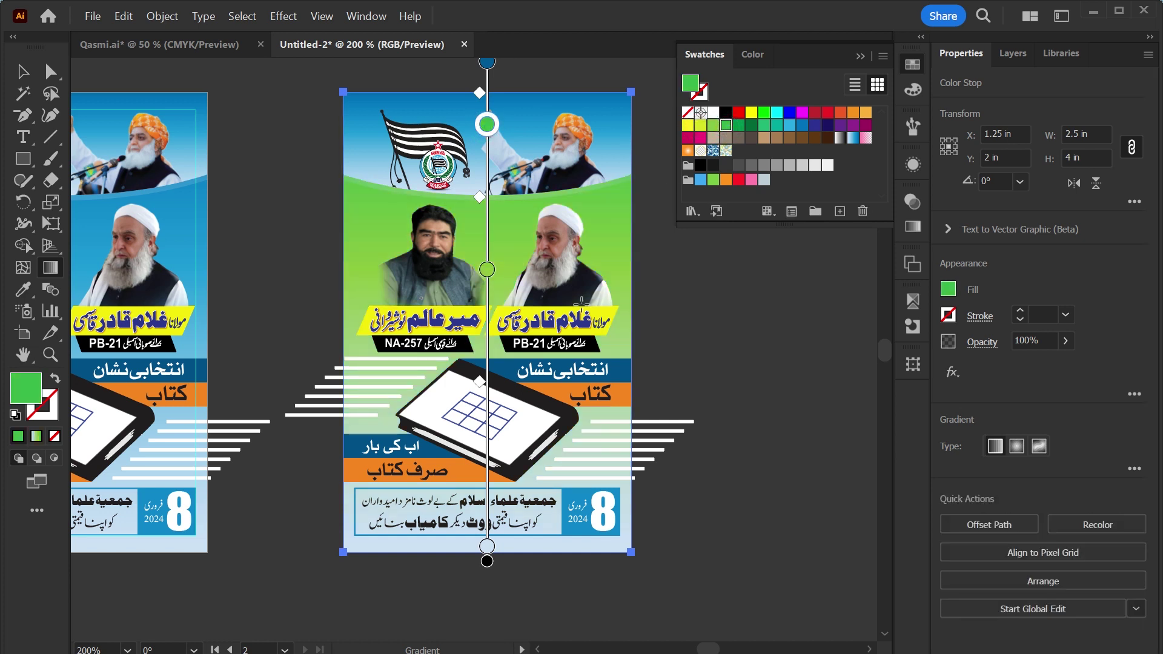
Make the bottom gradient stop bright yellow at 30% opacity.
{"action": "left_click", "coordinate": [486, 548]}
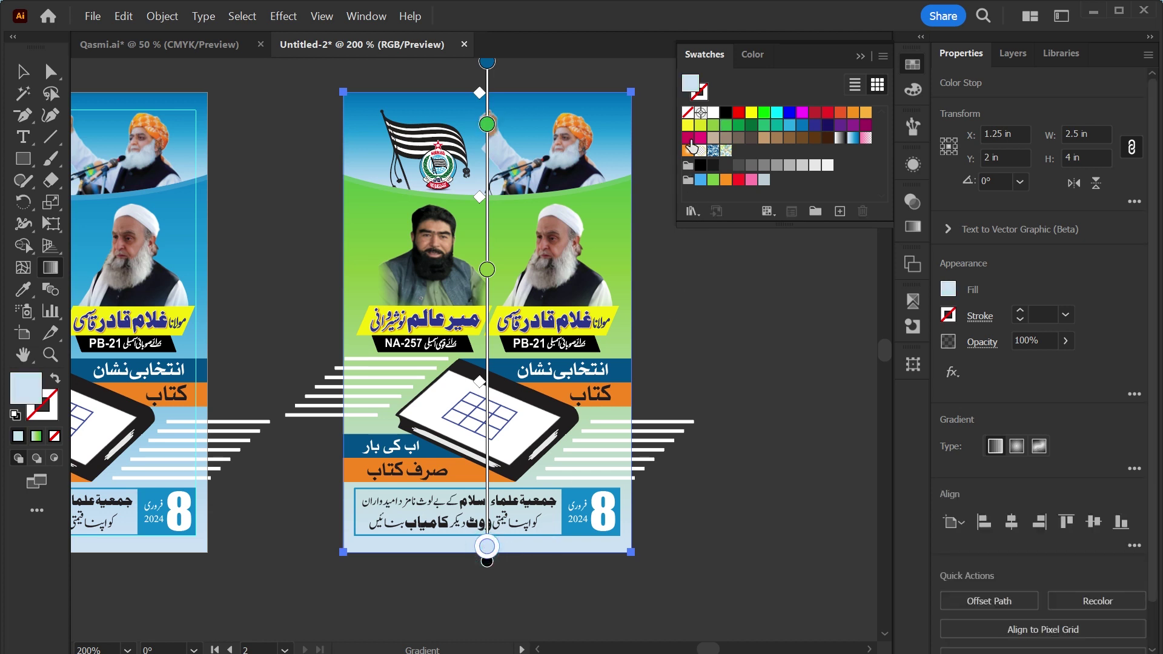
{"action": "left_click", "coordinate": [700, 126]}
{"action": "left_click", "coordinate": [687, 125]}
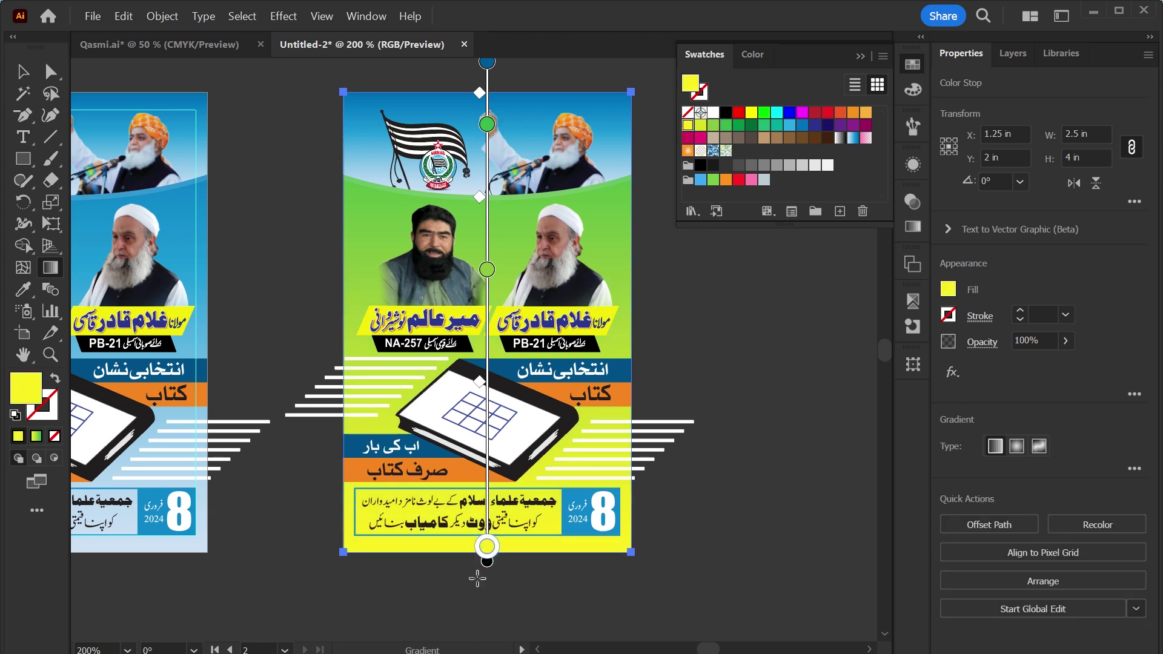
{"action": "left_click", "coordinate": [1049, 340]}
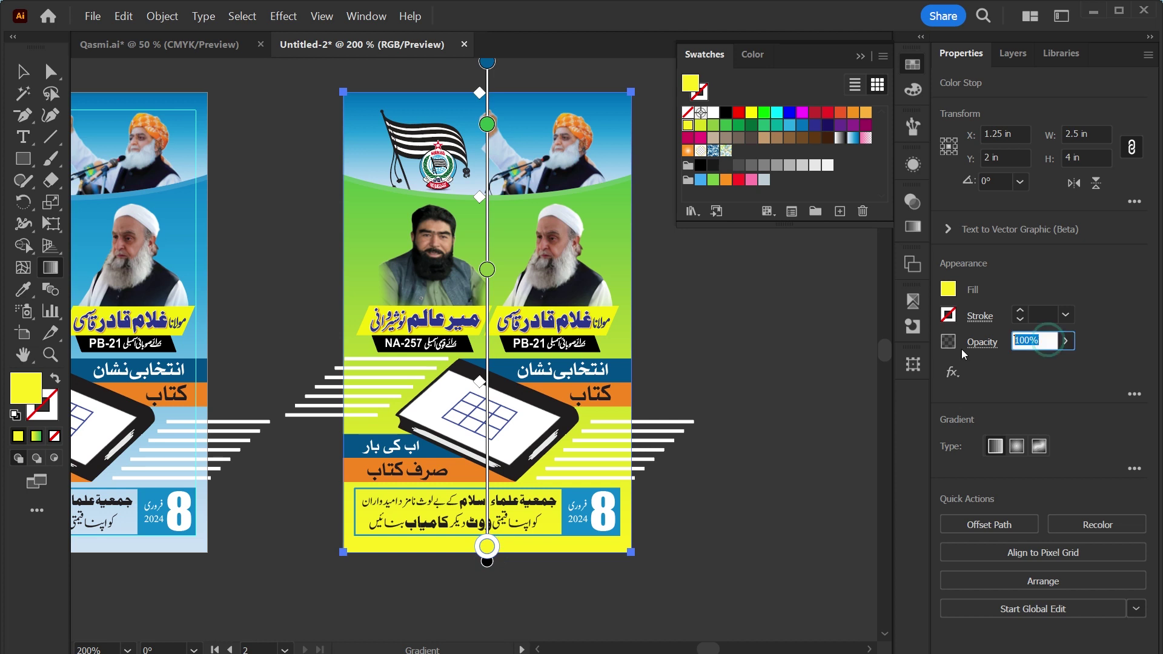
{"action": "type", "text": "30"}
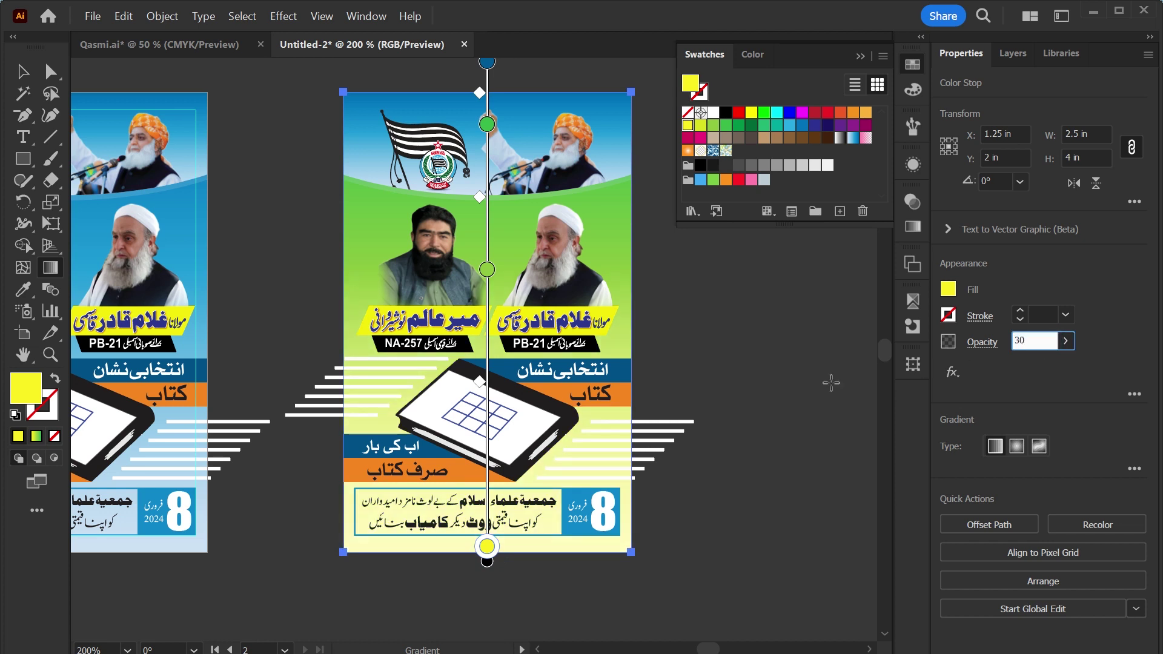
{"action": "key", "text": "Return"}
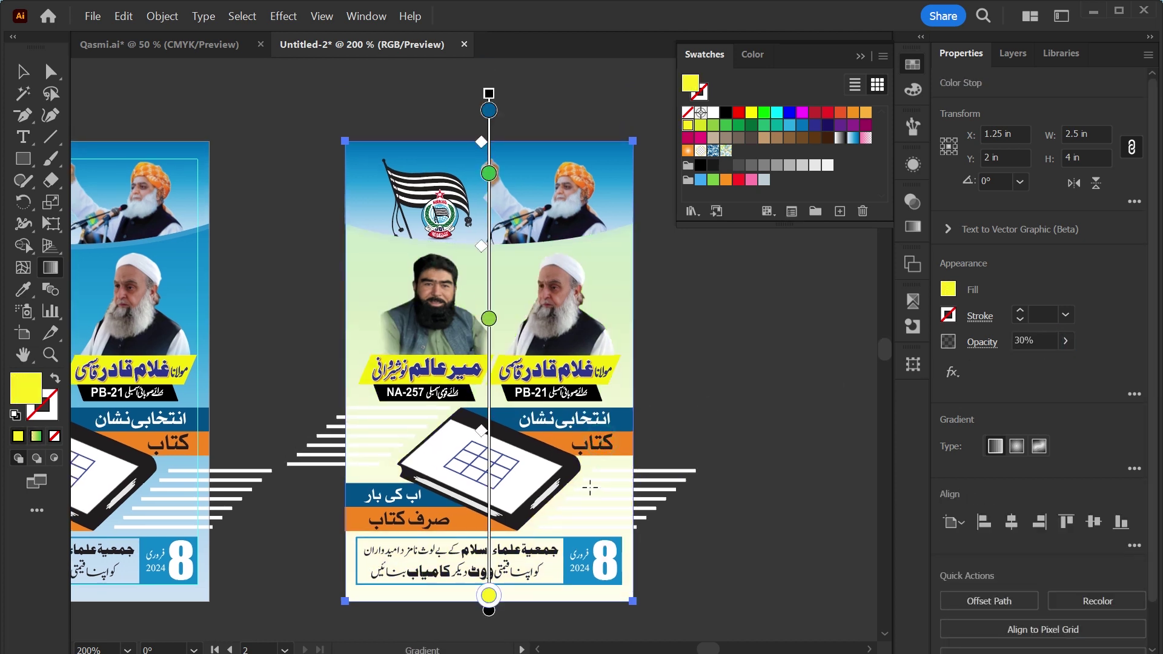
Fit the variant flyer in view and select the انتخابی نشان and اب کی بار banners.
{"action": "key", "text": "v"}
{"action": "key", "text": "ctrl+0"}
{"action": "left_click", "coordinate": [502, 379]}
{"action": "left_click", "coordinate": [418, 451], "text": "shift"}
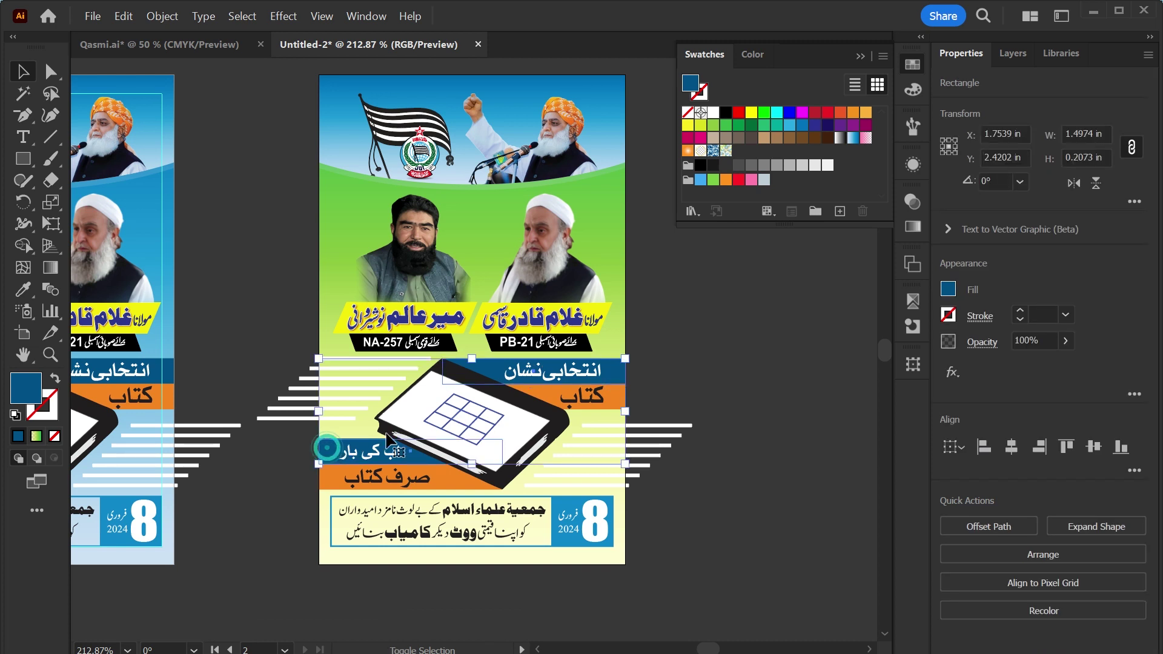
Turn both banners and the 8 فروری 2024 date box green, then target the slogan box outline.
{"action": "left_click", "coordinate": [752, 135]}
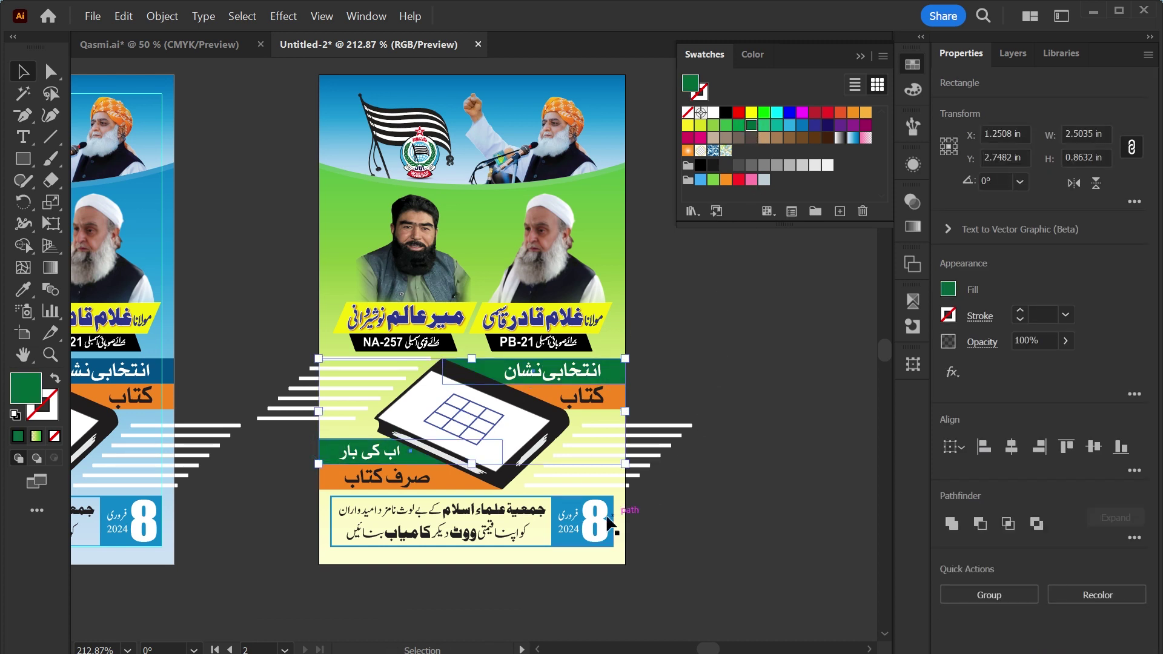
{"action": "left_click", "coordinate": [563, 510]}
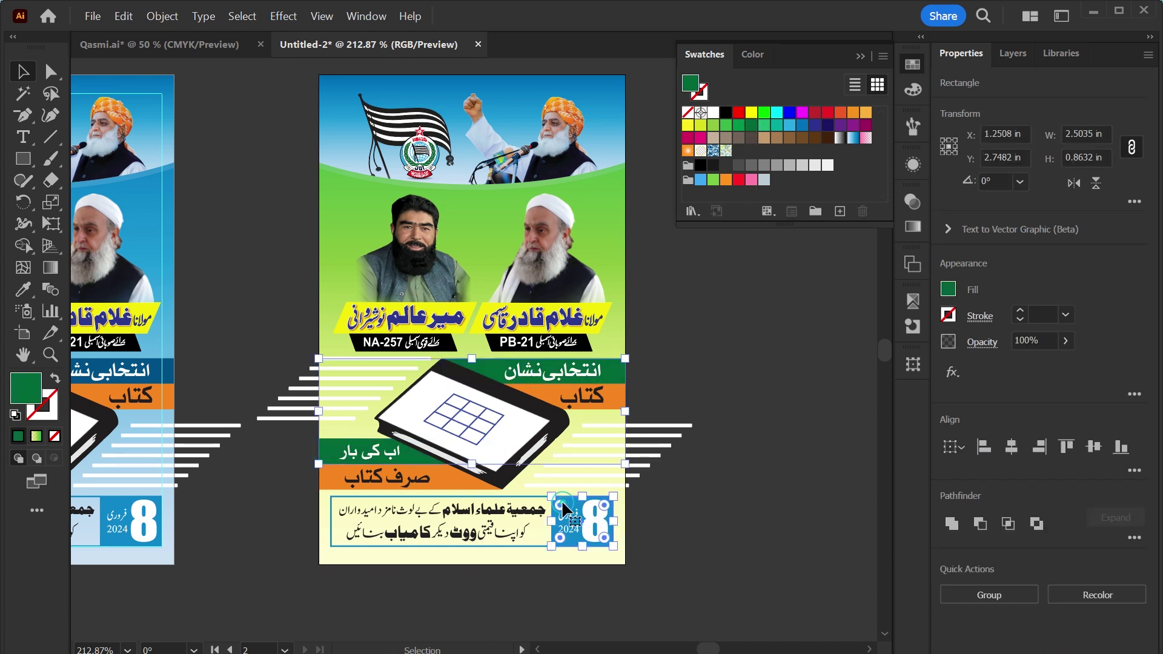
{"action": "left_click", "coordinate": [752, 133]}
{"action": "left_click", "coordinate": [522, 497]}
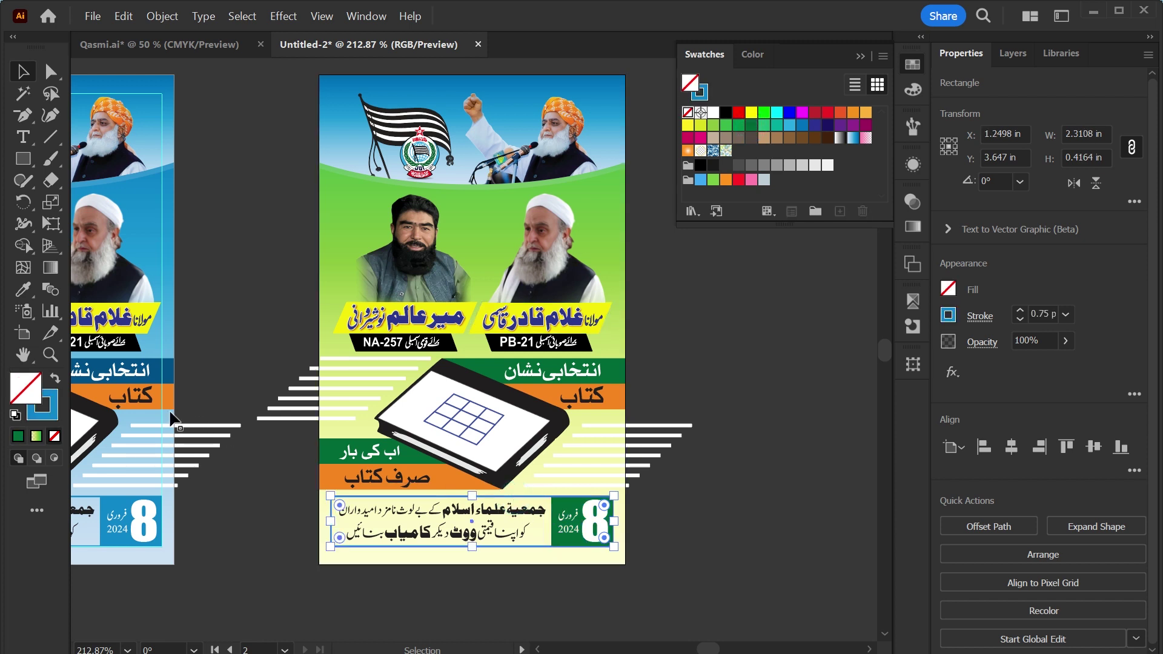
{"action": "left_click", "coordinate": [54, 411]}
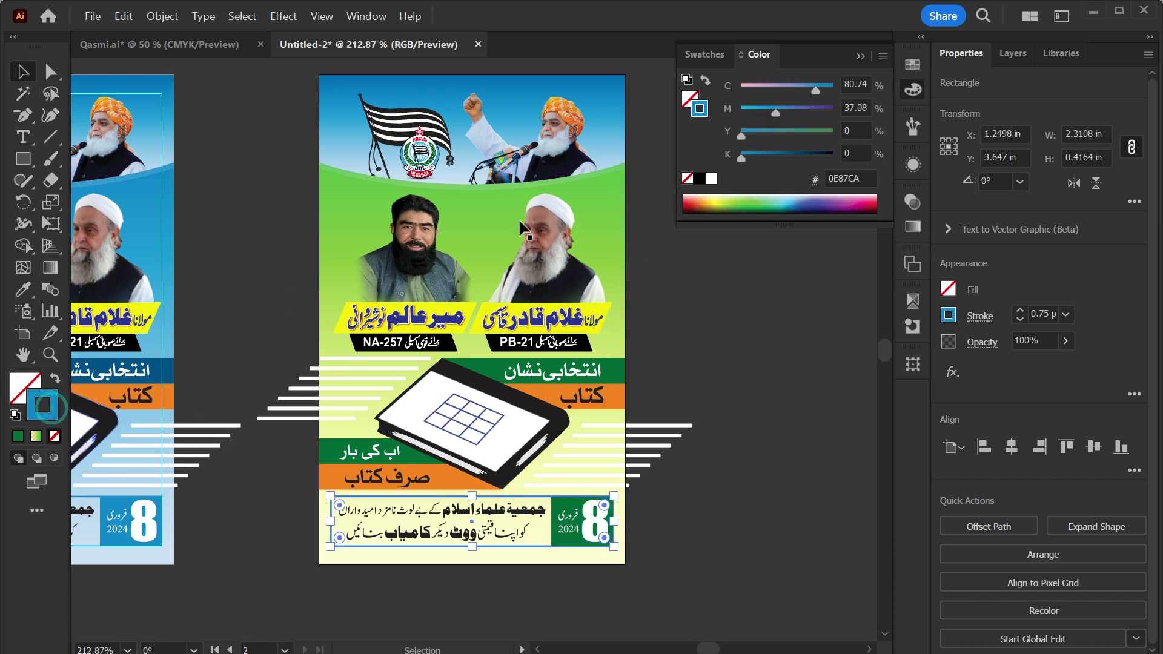
{"action": "left_click", "coordinate": [908, 65]}
{"action": "key", "text": "ctrl+shift+a"}
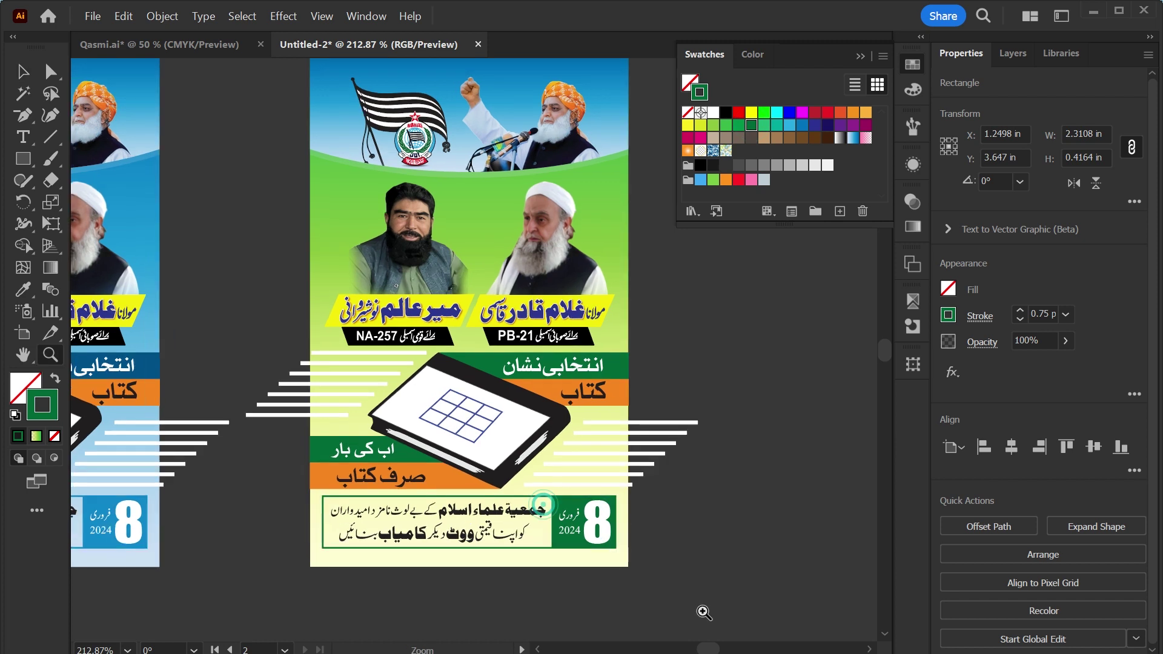
Inspect the green curve under the header and fit the variant flyer in view.
{"action": "scroll", "coordinate": [550, 219], "scroll_direction": "up", "scroll_amount": 5}
{"action": "scroll", "coordinate": [550, 219], "scroll_direction": "up", "scroll_amount": 5}
{"action": "left_click", "coordinate": [631, 418]}
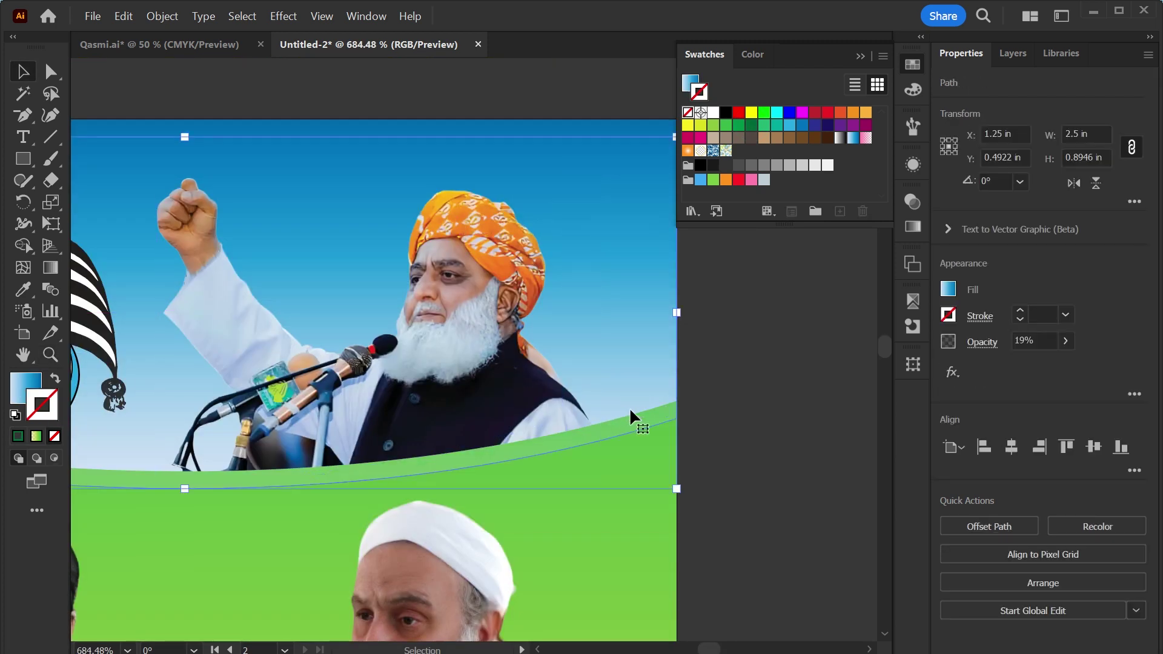
{"action": "left_click", "coordinate": [700, 416]}
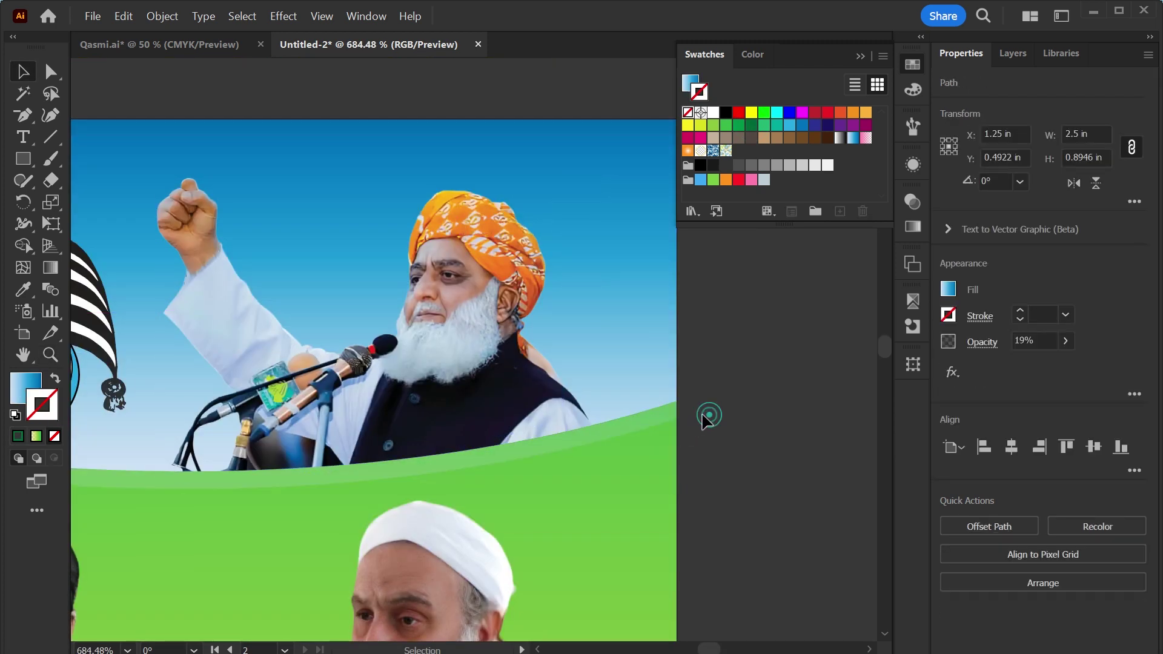
{"action": "left_click", "coordinate": [670, 439]}
{"action": "scroll", "coordinate": [345, 206], "scroll_direction": "down", "scroll_amount": 3}
{"action": "left_click", "coordinate": [346, 206]}
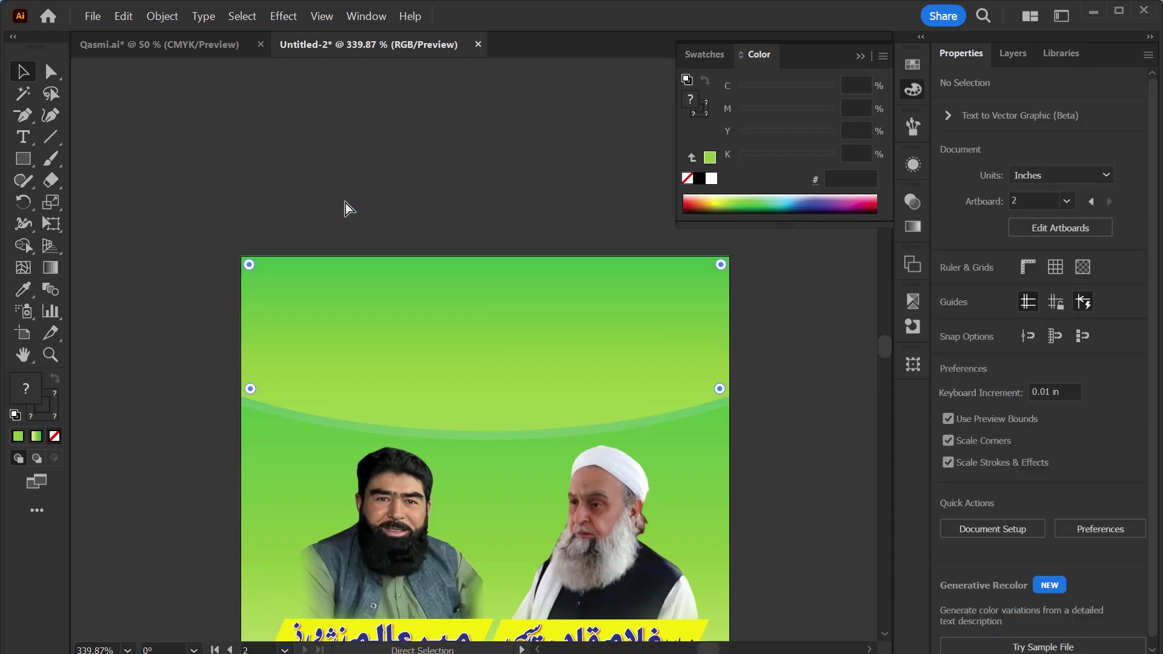
{"action": "key", "text": "ctrl+z"}
{"action": "key", "text": "ctrl+minus"}
{"action": "left_click", "coordinate": [374, 175]}
{"action": "scroll", "coordinate": [374, 175], "scroll_direction": "down", "scroll_amount": 2}
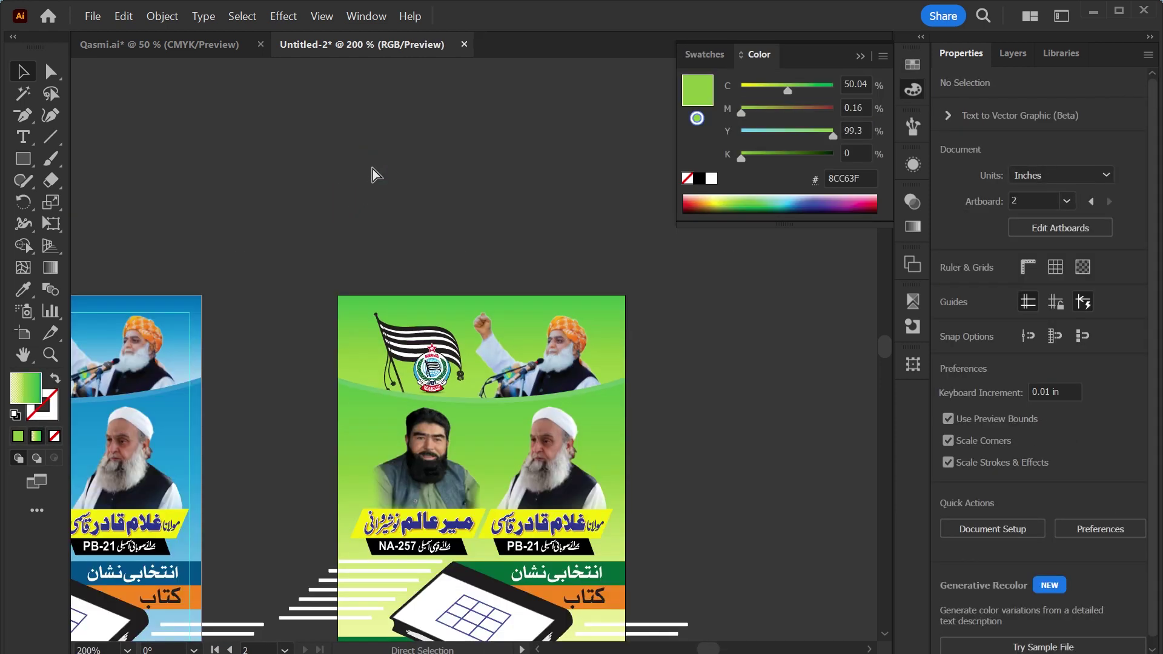
{"action": "key", "text": "ctrl+0"}
{"action": "left_click", "coordinate": [400, 421]}
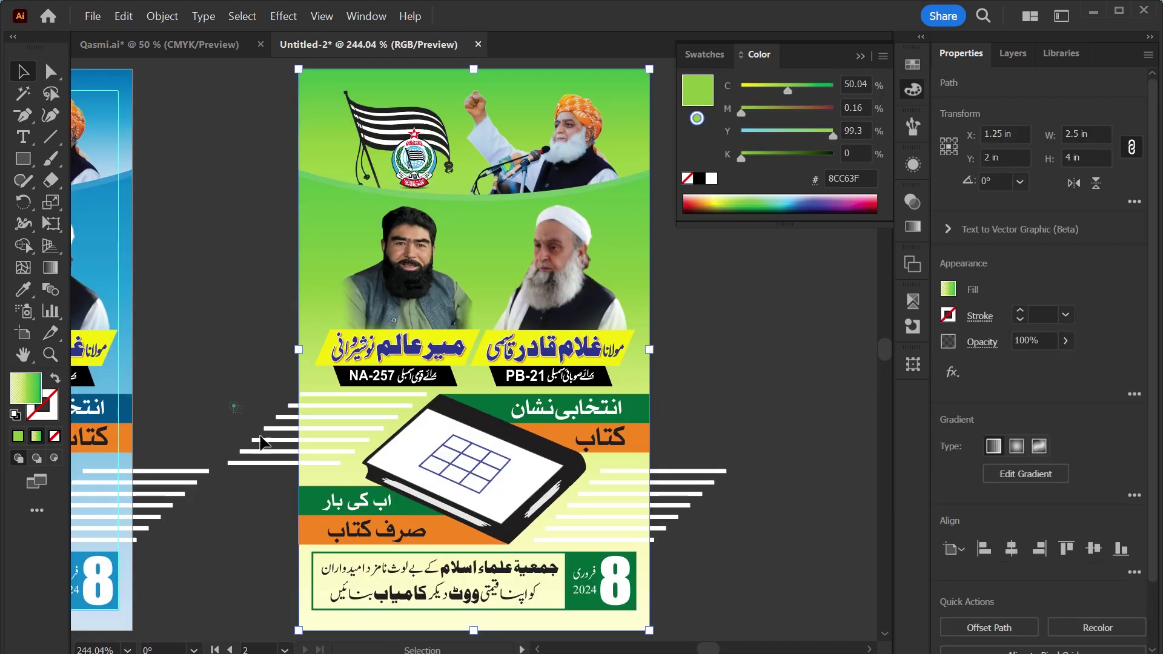
Set both sets of white stripe lines to 67% opacity and show both flyers.
{"action": "left_click_drag", "start_coordinate": [233, 401], "coordinate": [266, 445]}
{"action": "left_click_drag", "start_coordinate": [748, 448], "coordinate": [689, 533]}
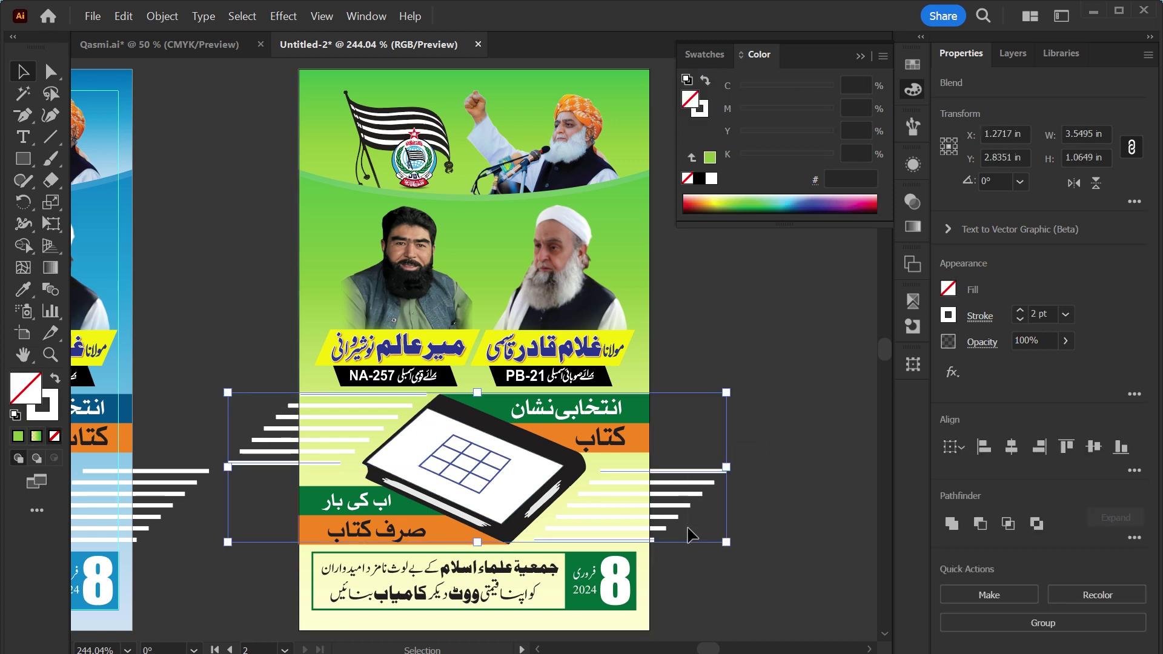
{"action": "left_click", "coordinate": [1065, 341]}
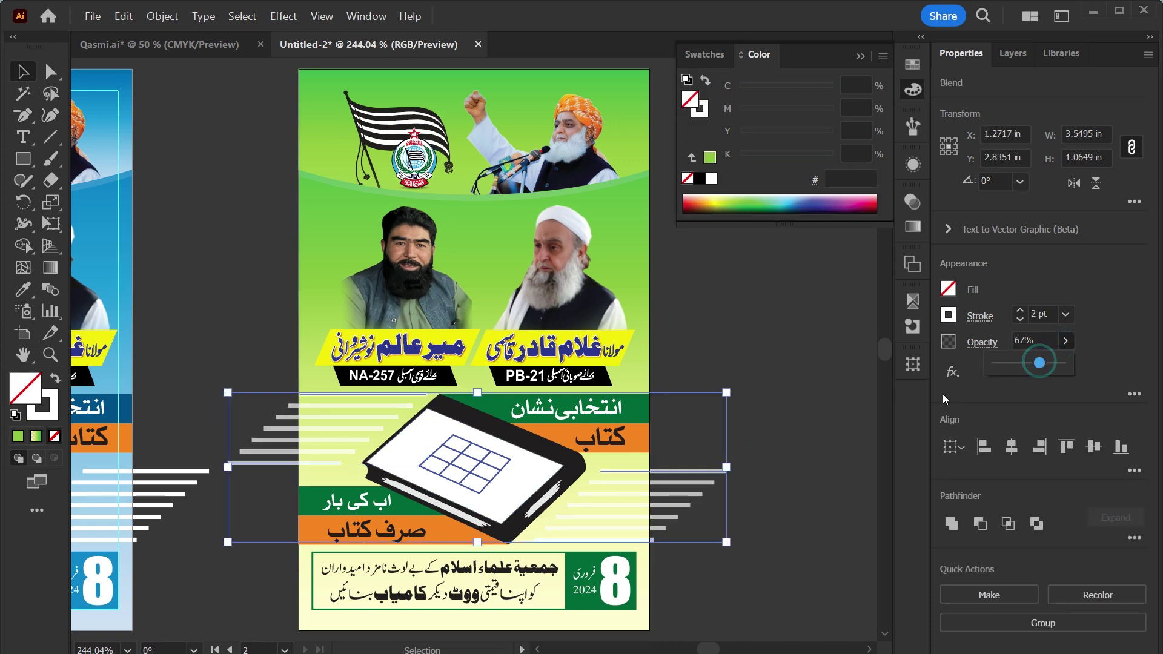
{"action": "left_click", "coordinate": [831, 395]}
{"action": "key", "text": "ctrl+minus"}
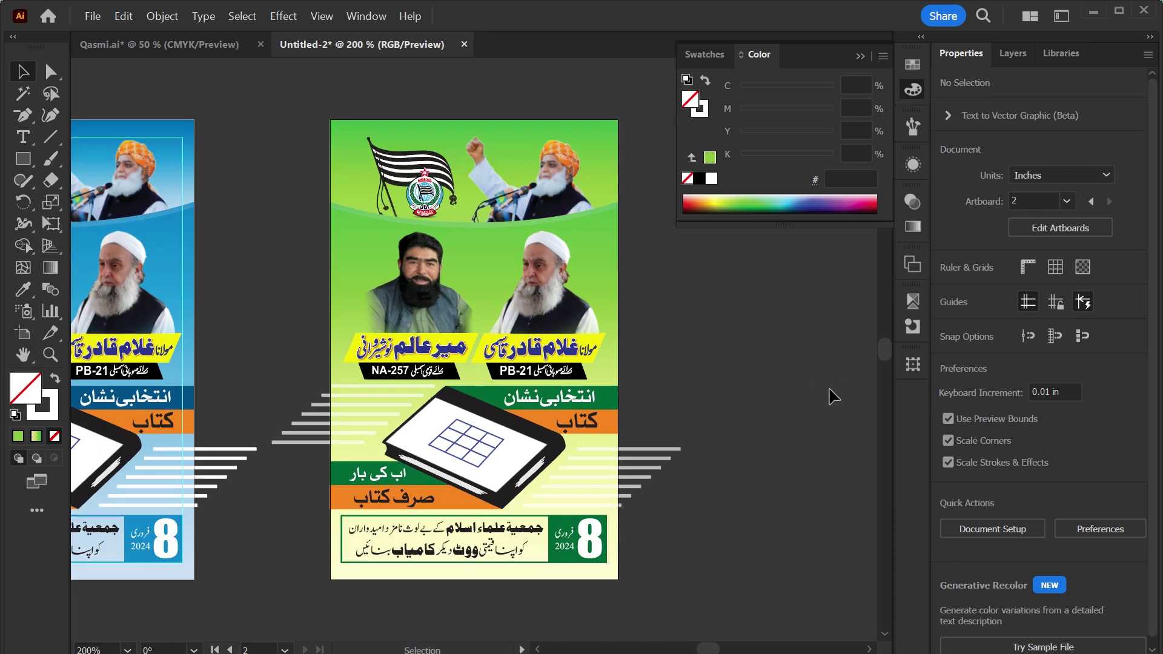
{"action": "left_click_drag", "start_coordinate": [304, 529], "coordinate": [519, 538]}
{"action": "key", "text": "ctrl+s"}
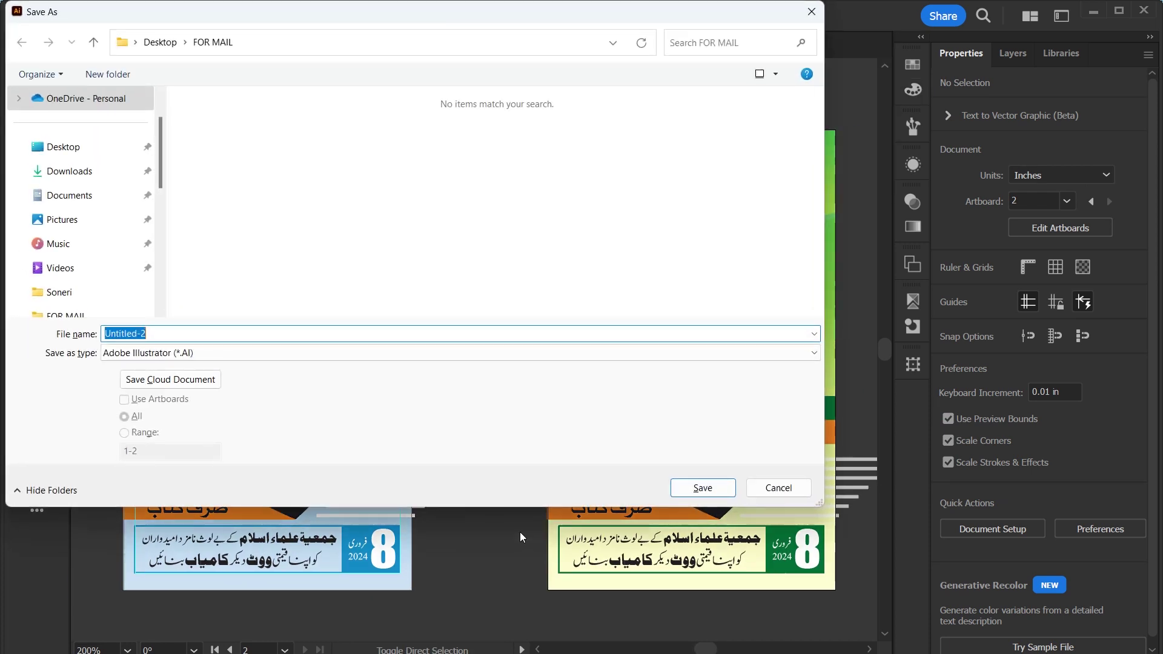
Save the flyer to the Desktop under a surname plus '2.5x3.5 Feet' file name.
{"action": "left_click", "coordinate": [63, 146]}
{"action": "left_click", "coordinate": [154, 330]}
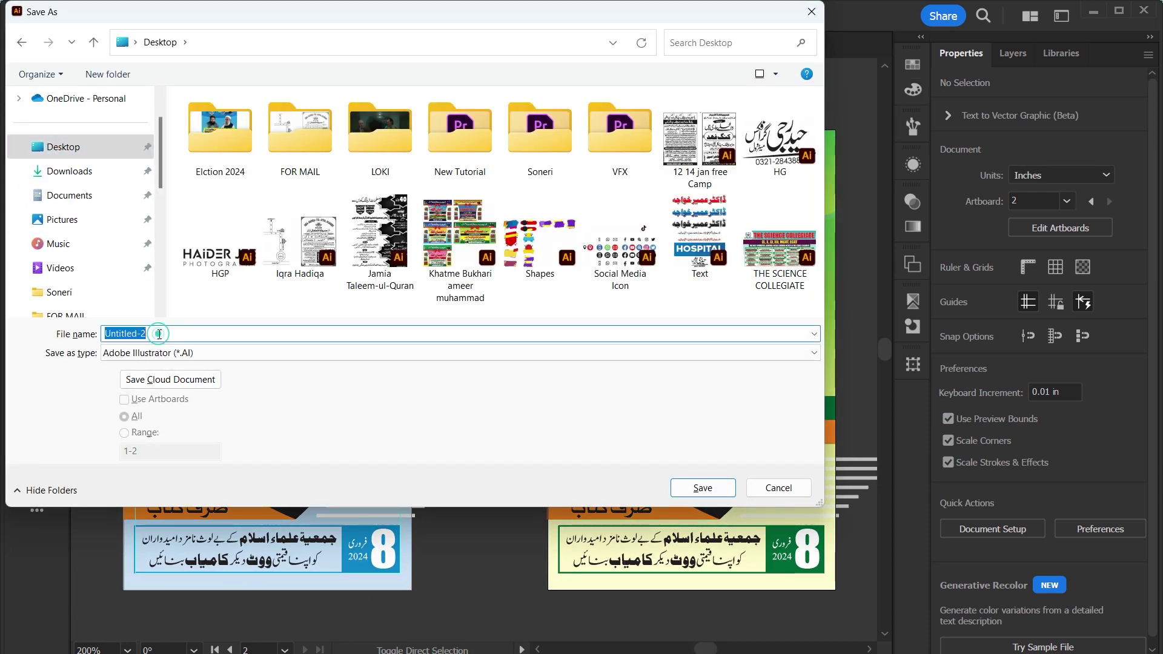
{"action": "type", "text": "ﷺ"}
{"action": "key", "text": "BackSpace"}
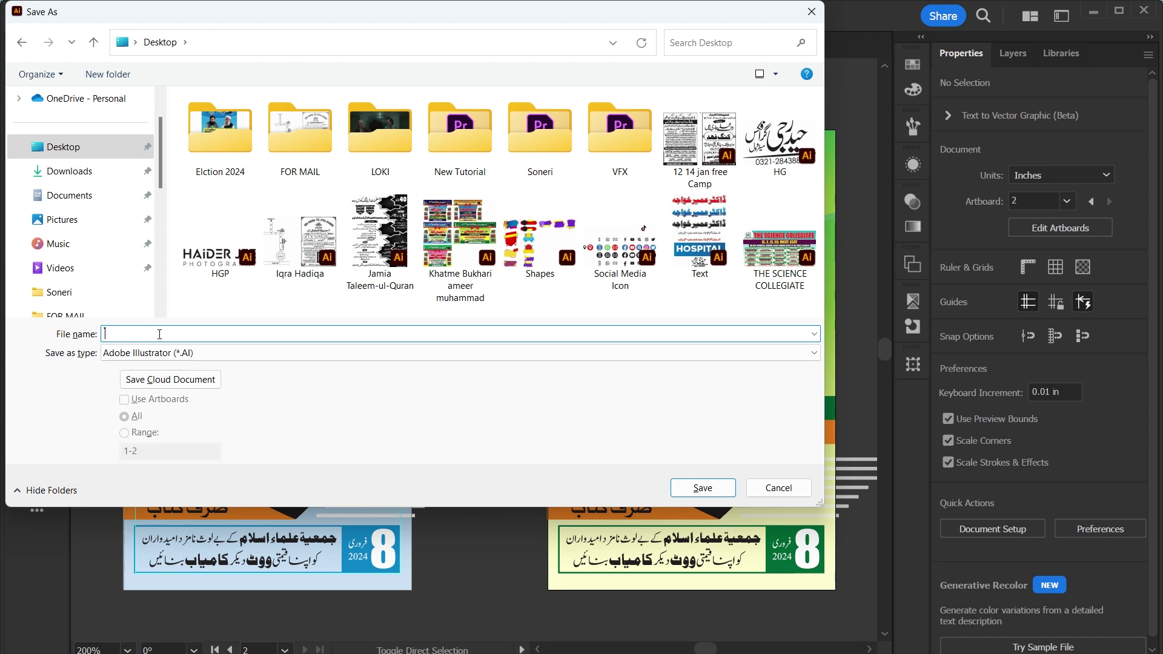
{"action": "type", "text": "Qasmi "}
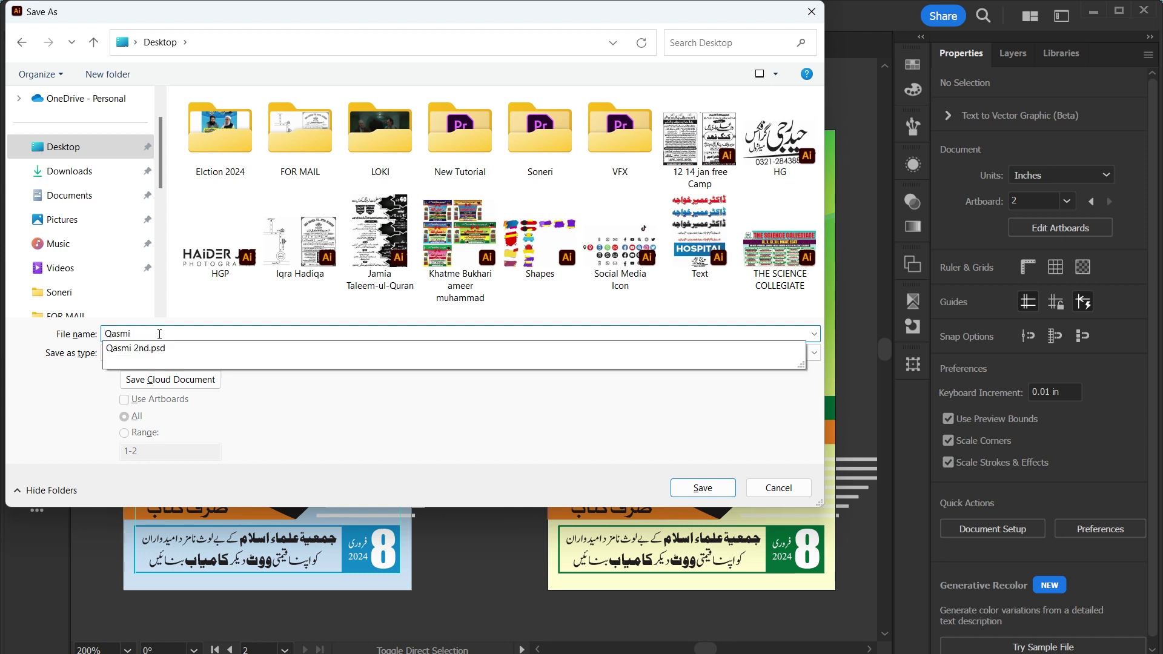
{"action": "type", "text": "2.5"}
{"action": "type", "text": "x3.5 Feet"}
{"action": "key", "text": "Return"}
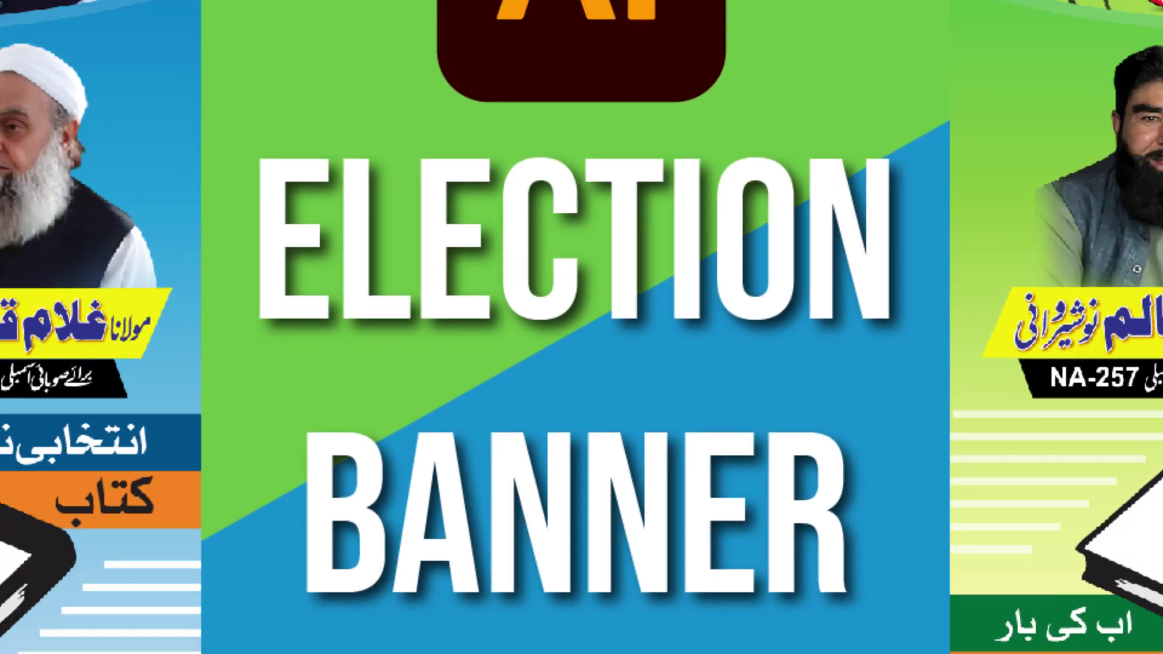